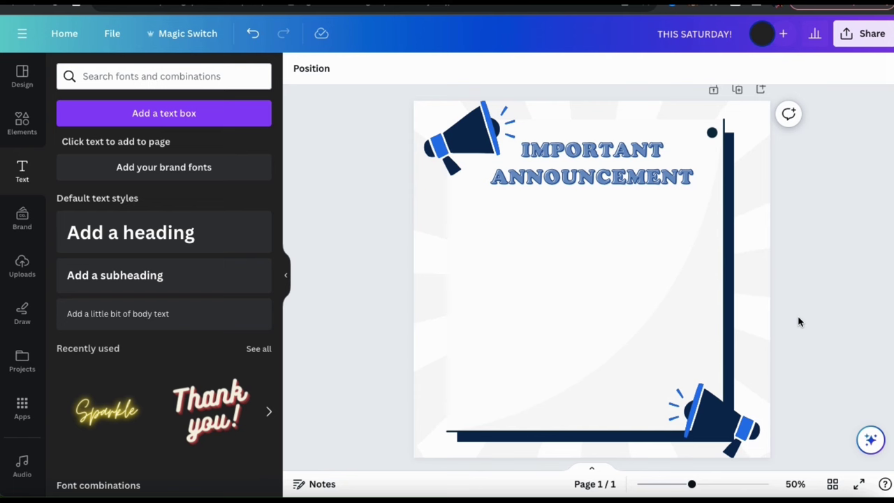
- Generate text with Magic Write from the prompt "Write a description to promote my upcoming marketing seminar this Saturday."
click(870, 441)
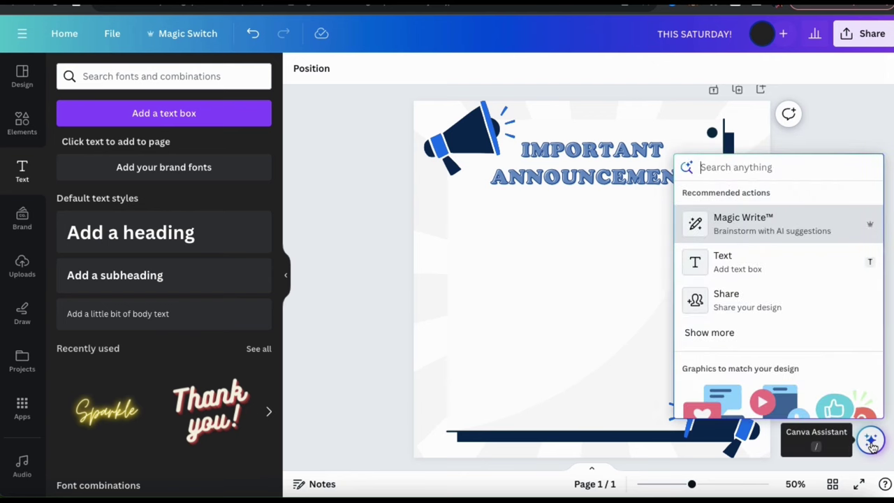
click(754, 224)
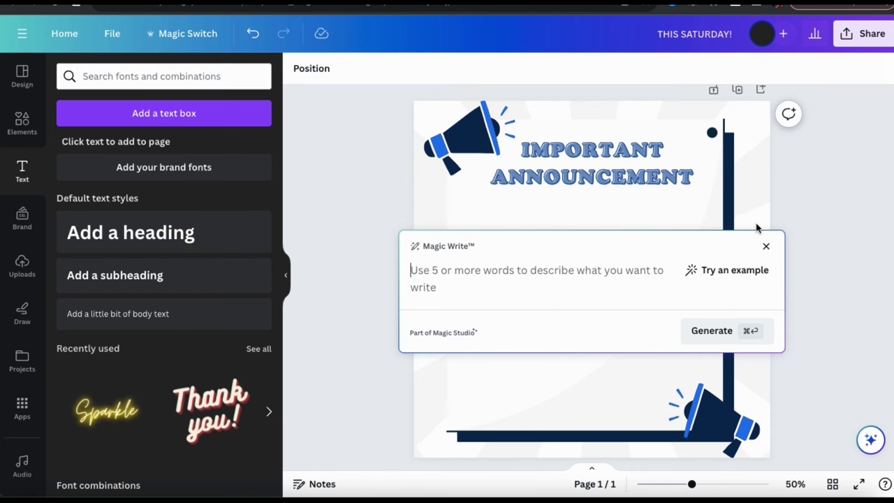
text(Write a description to promote my upcoming marketing seminar this S)
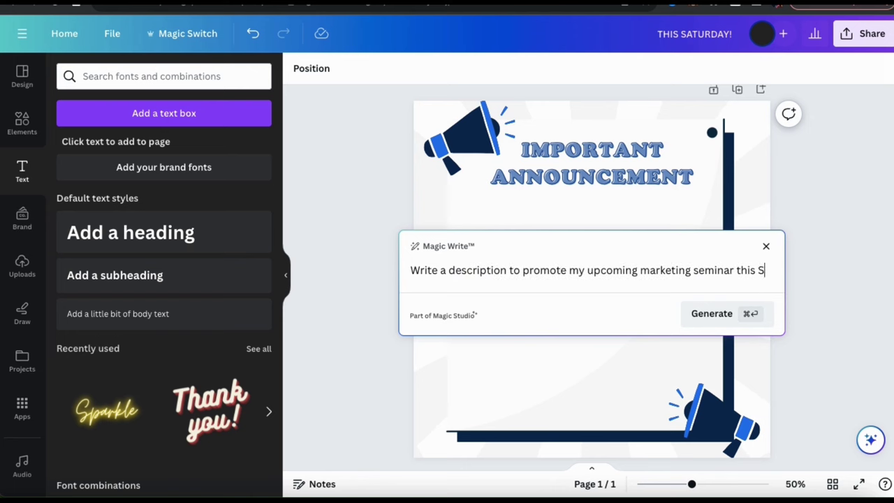
text(aturday.)
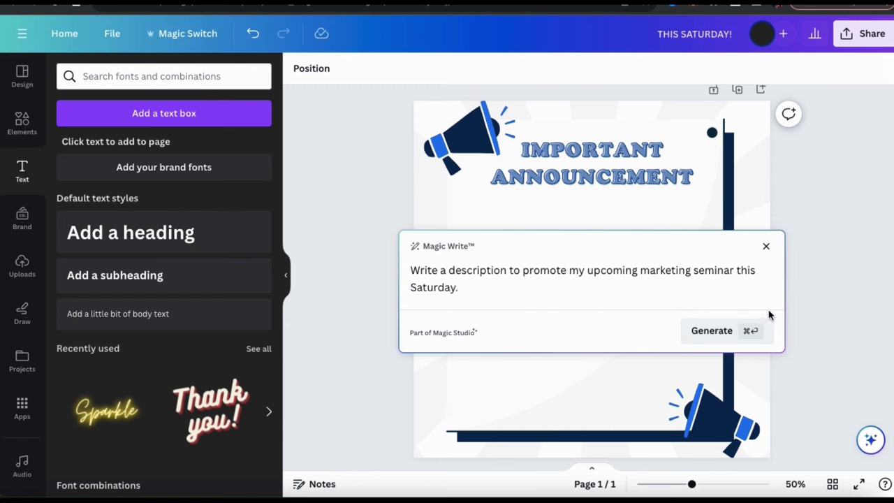
click(717, 339)
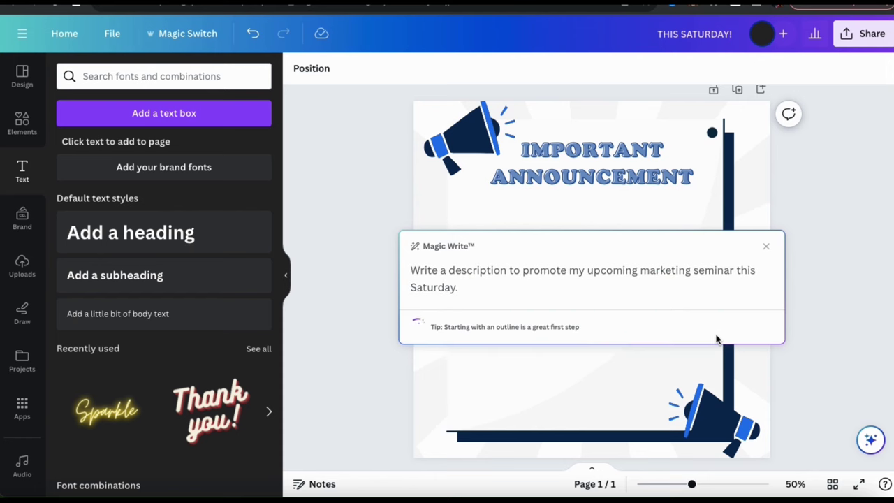
- Resize the generated description's text box and position it inside the frame below the IMPORTANT ANNOUNCEMENT heading
drag(445, 246, 470, 252)
drag(734, 280, 638, 283)
drag(638, 238, 637, 257)
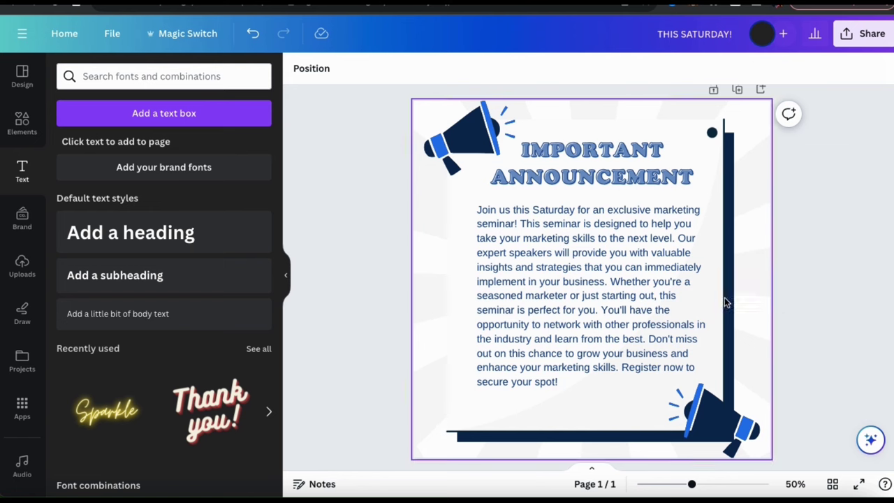
- Shorten the seminar description with the Magic Write Summarize option
click(676, 303)
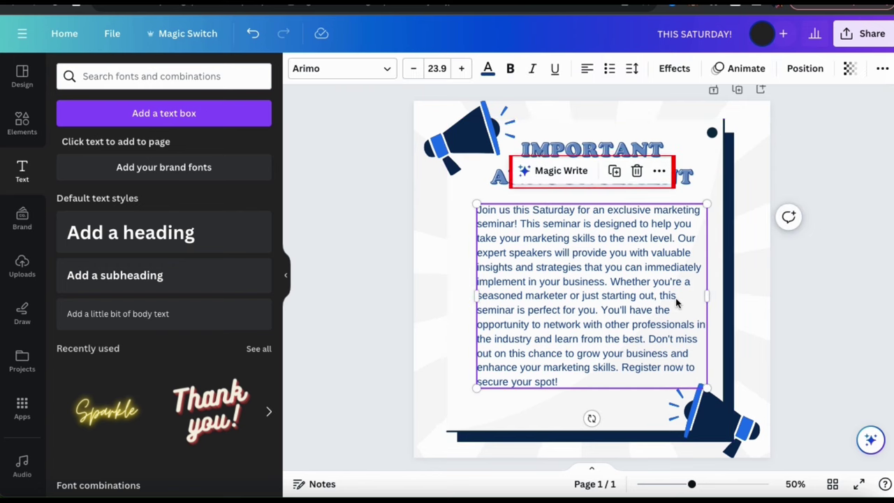
click(558, 176)
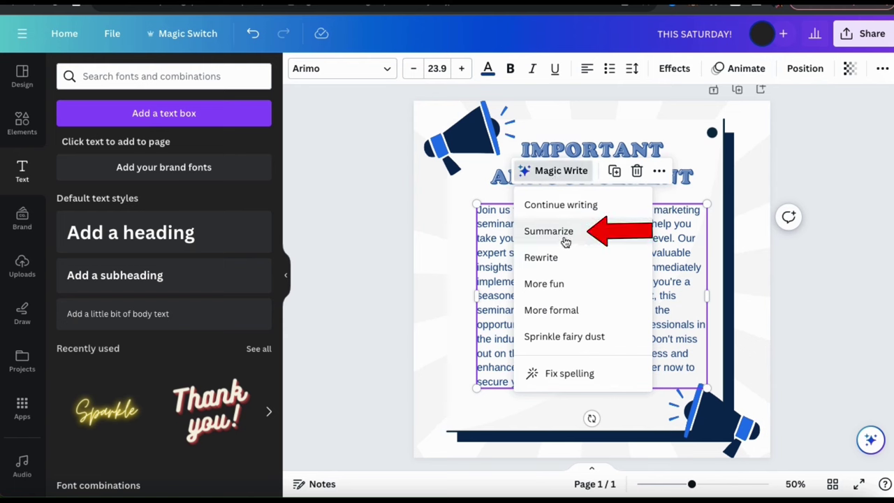
click(549, 239)
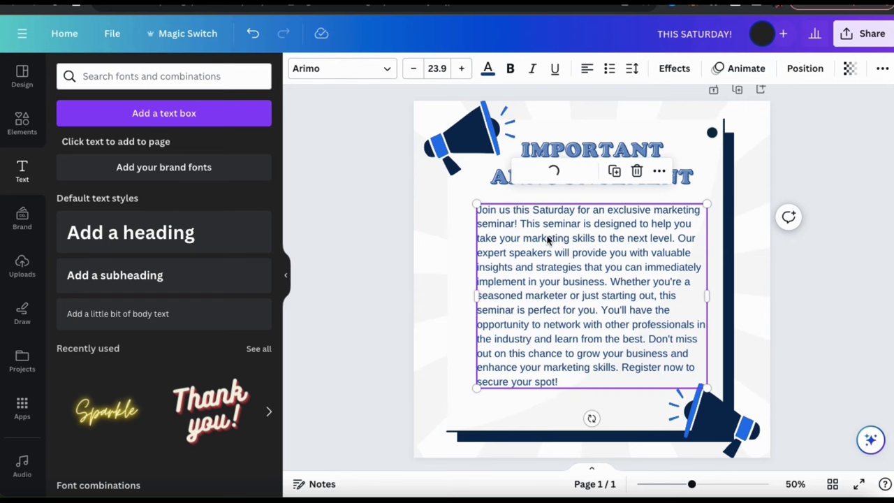
click(788, 275)
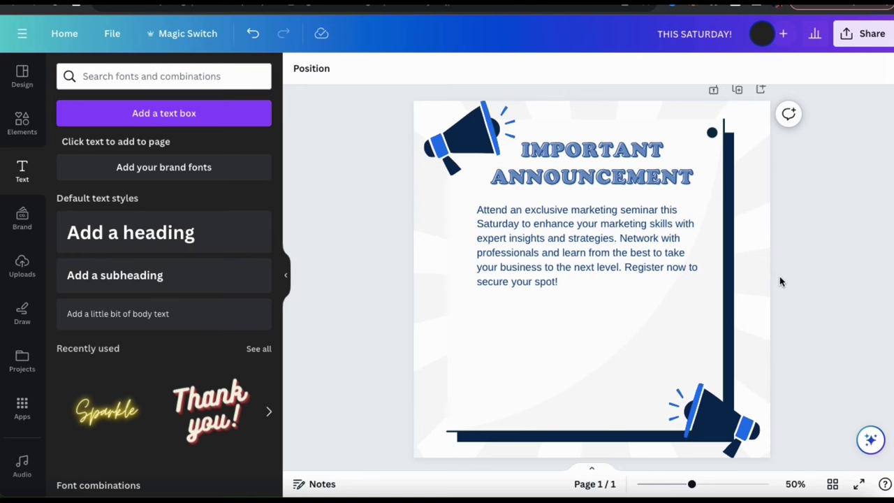
- Split the summary into three paragraphs with blank lines before "Network with professionals" and "Register now"
key(ctrl+z)
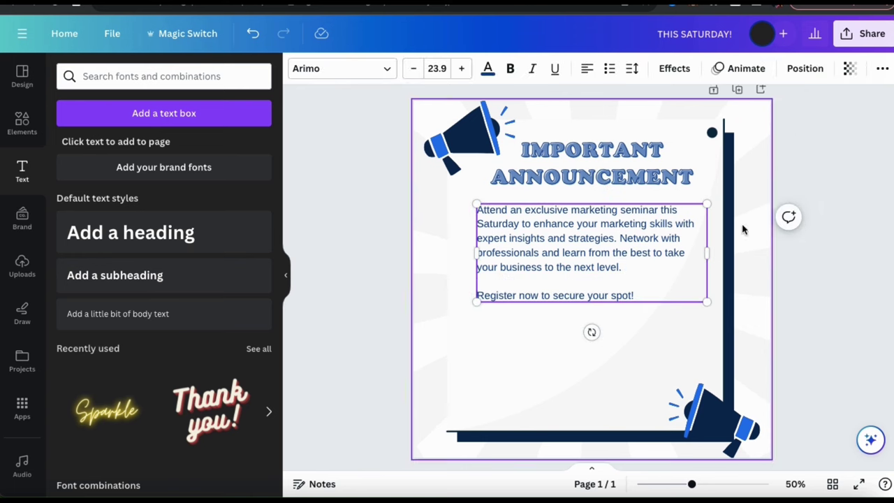
key(ctrl+z)
click(810, 276)
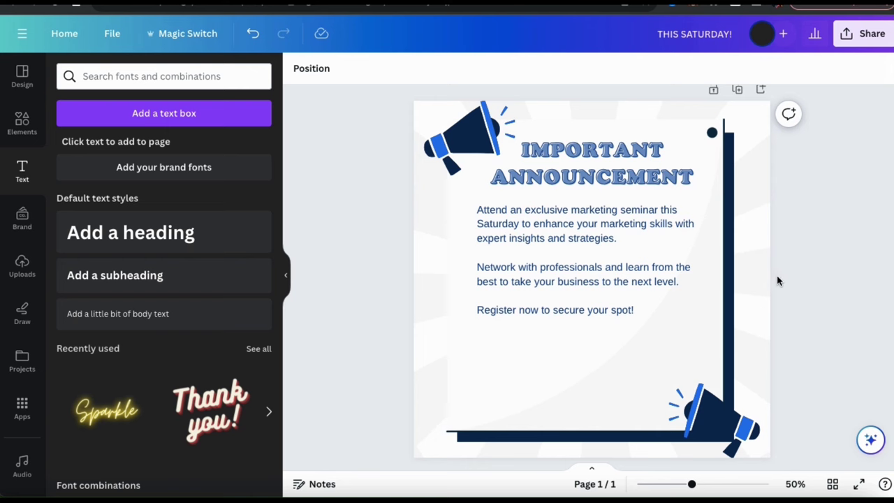
- Rewrite the seminar description in a livelier tone with the Magic Write More fun option
click(639, 266)
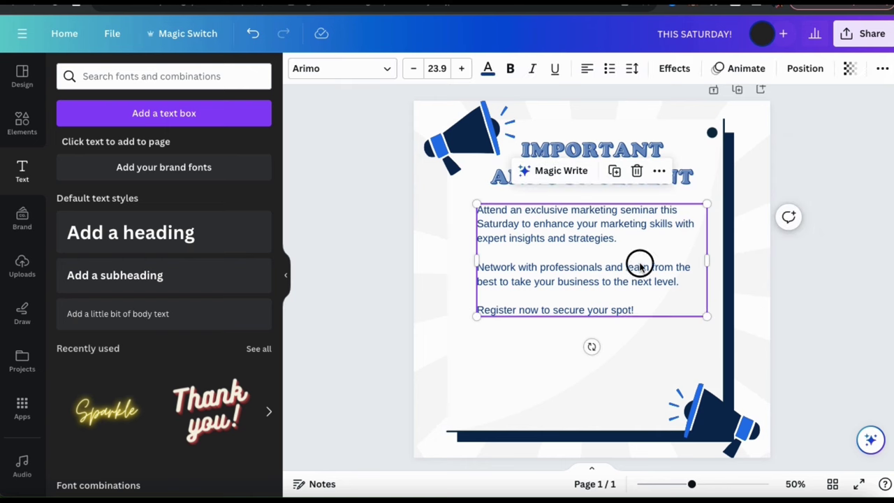
click(567, 174)
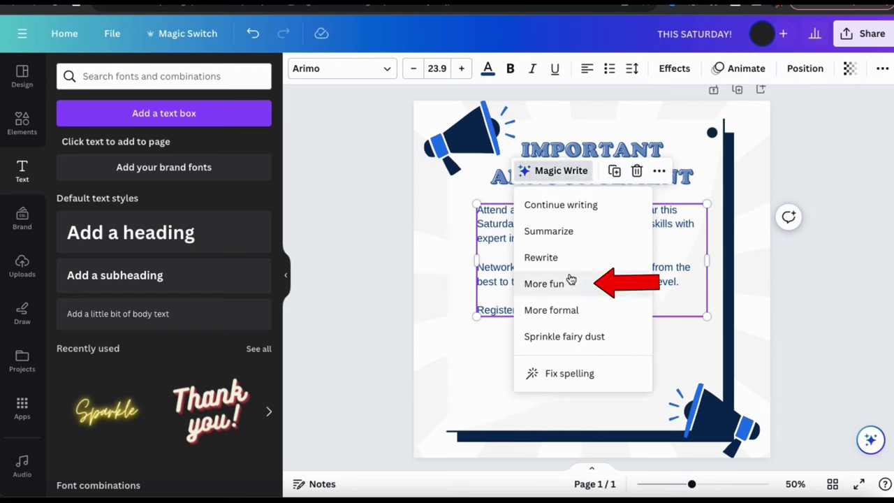
click(590, 290)
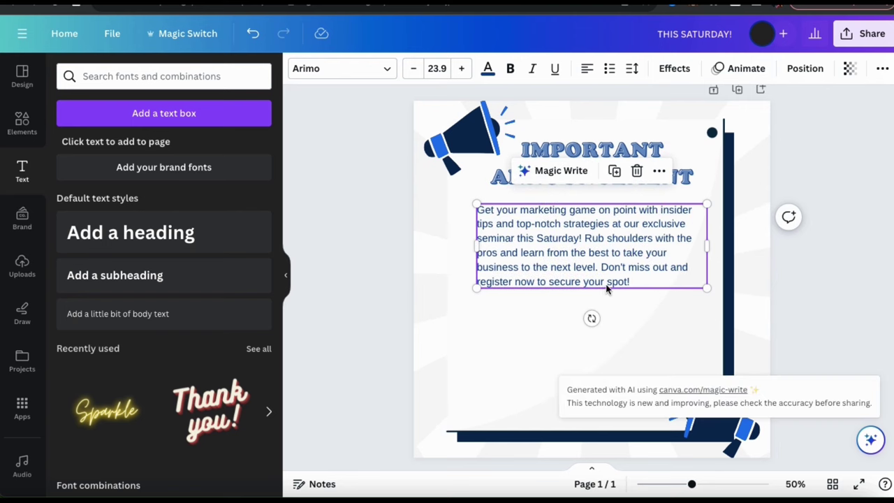
- Separate the rewritten description into paragraphs with blank lines after "this Saturday!" and after "to the next level."
click(584, 238)
key(Return)
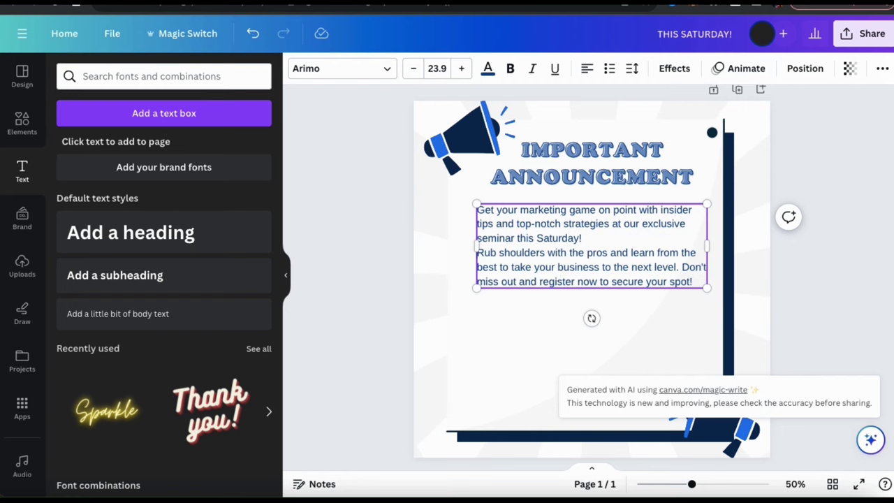
key(Return)
click(681, 282)
key(Return)
key(Return)
click(812, 323)
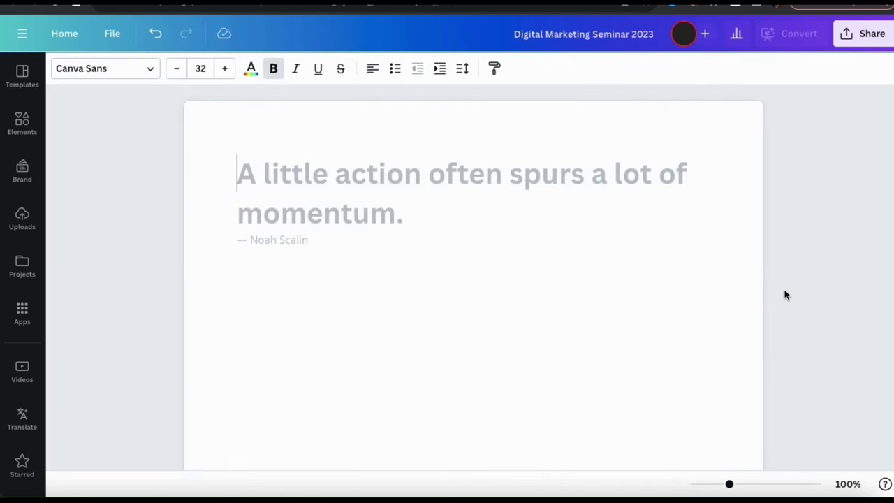
- Write the title "List of TV Show Trivia Questions:" and below it "1) Who was the actor that played Batman in the Dark Knight movie?"
click(366, 203)
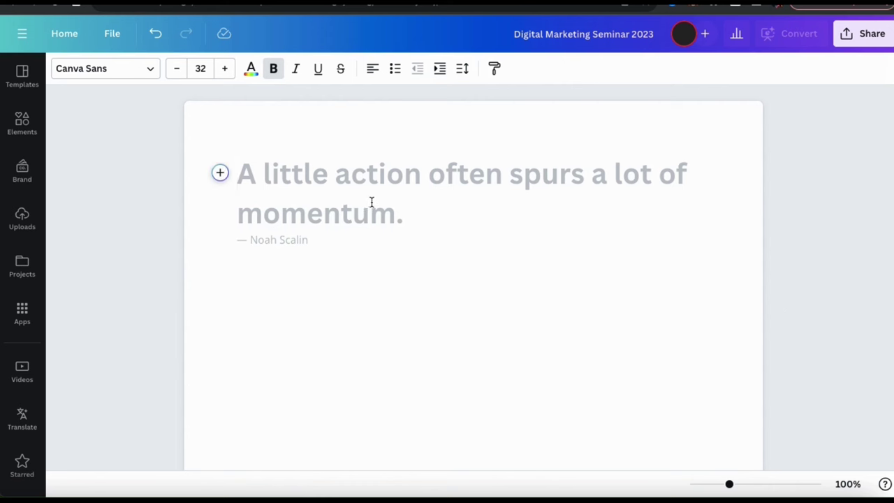
text(List)
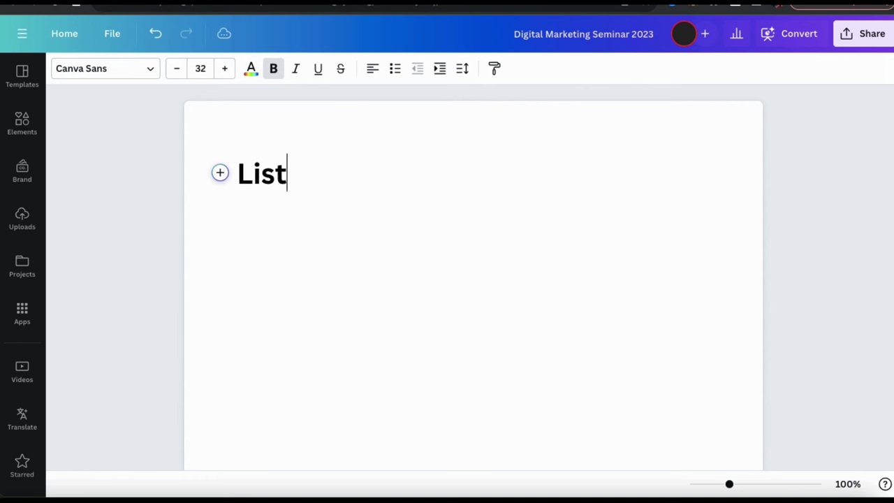
text( of TV Show Trivia Questions:)
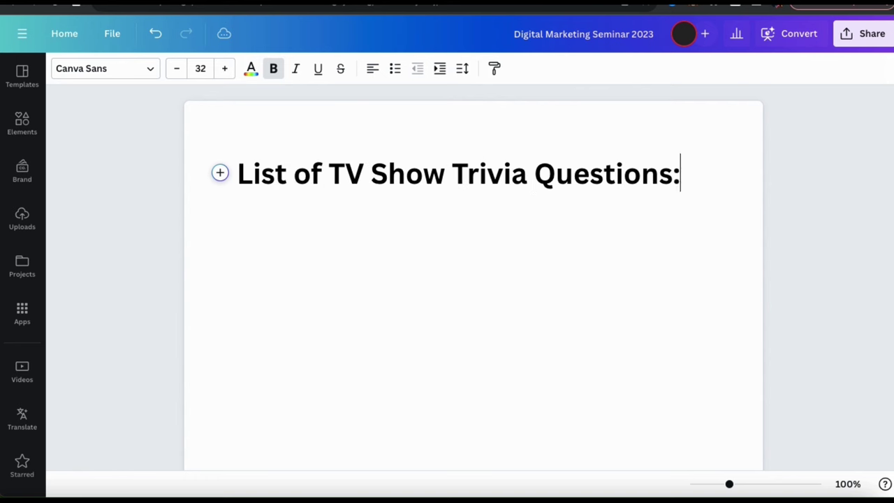
key(Return)
key(Return)
text(1) Whot was the actor that played Batman in the Dark Knight movie?)
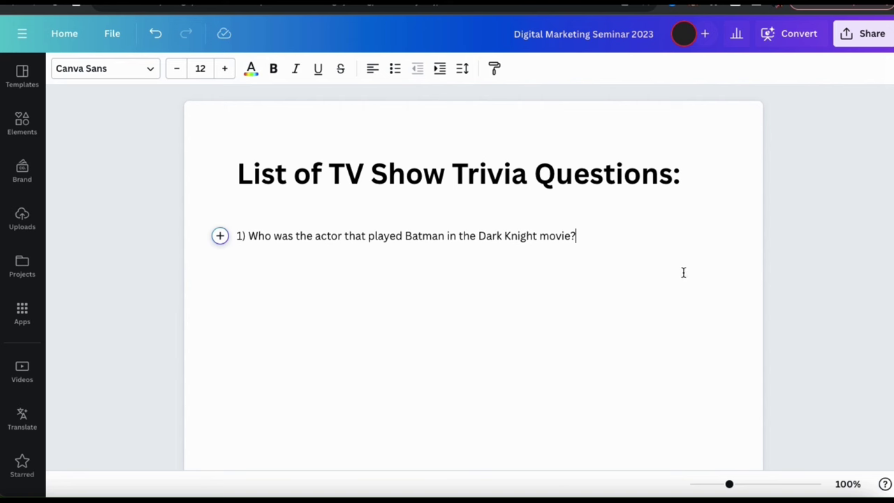
- Extend the title and first trivia question with more questions using the Magic Write Continue writing option
drag(666, 250, 230, 161)
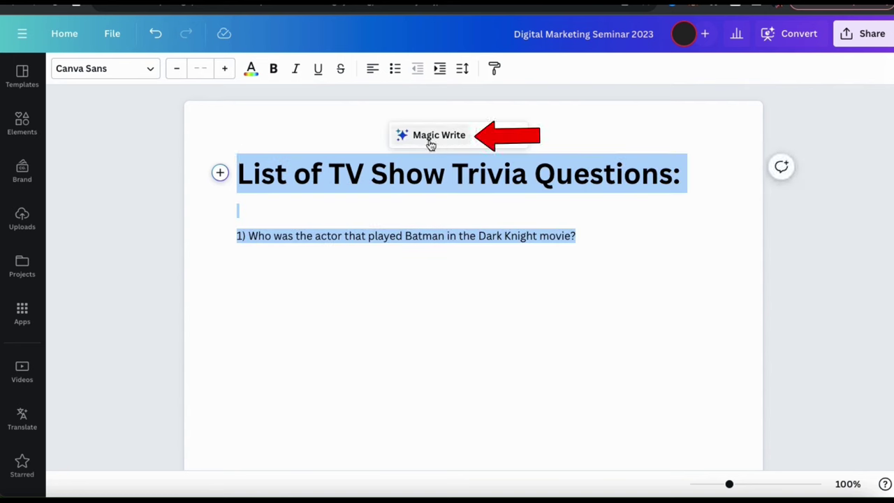
click(435, 139)
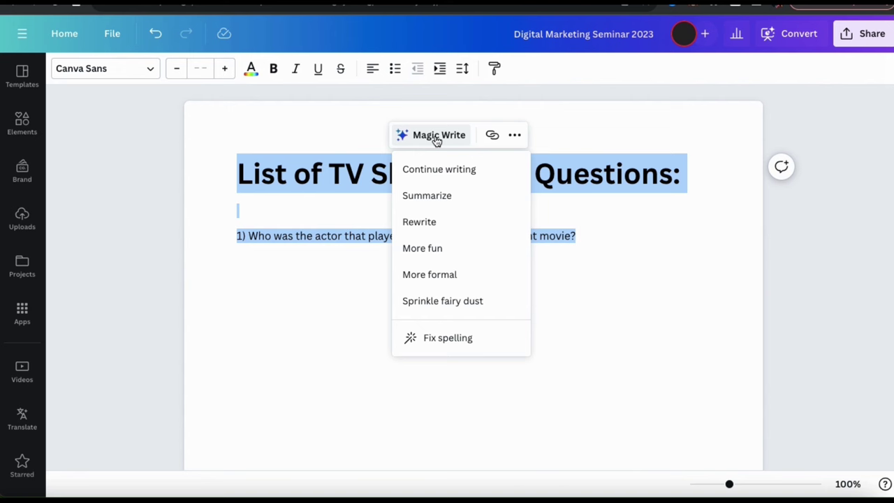
click(433, 181)
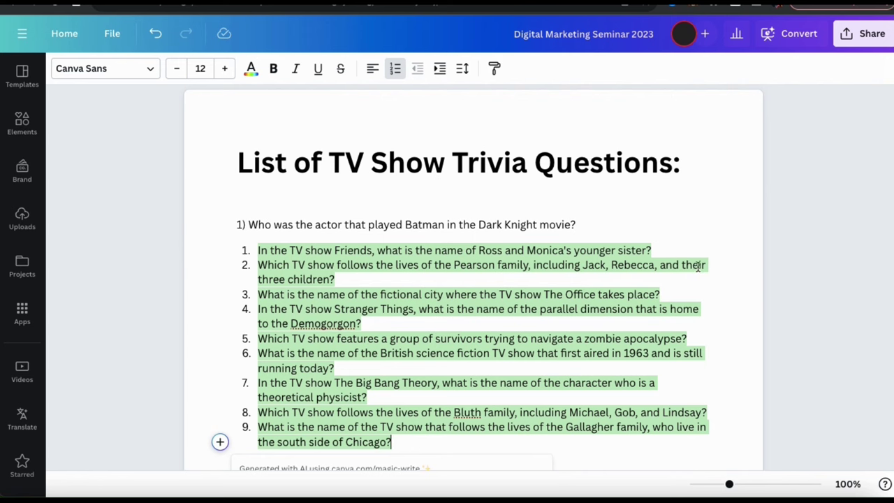
click(712, 285)
scroll(712, 285, down, 1)
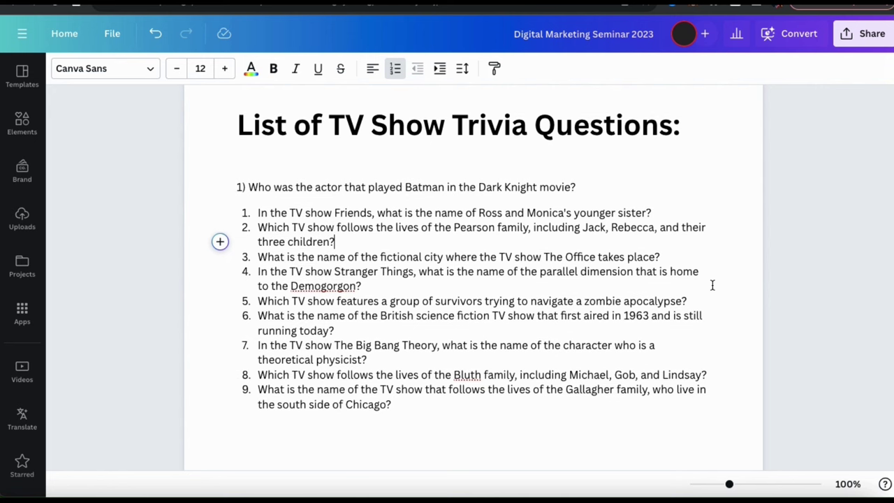
- Format all the trivia questions, including the Batman question, as one continuous numbered list
key(ctrl+a)
click(395, 68)
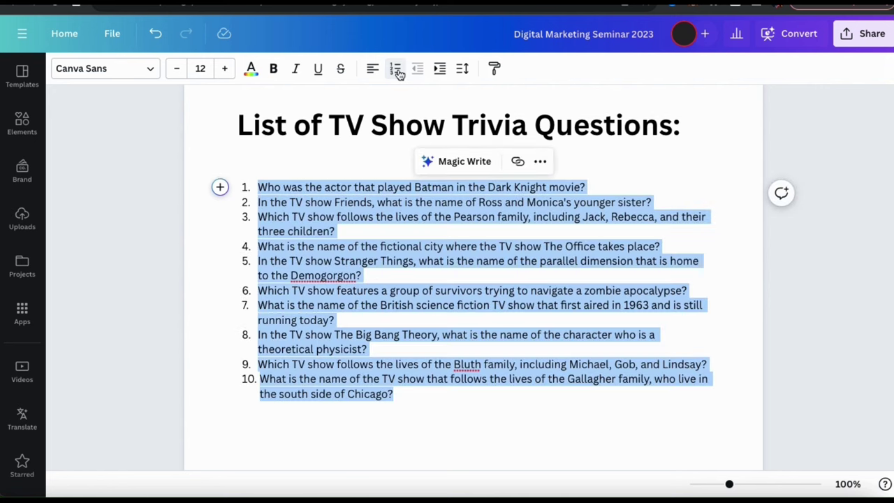
click(431, 409)
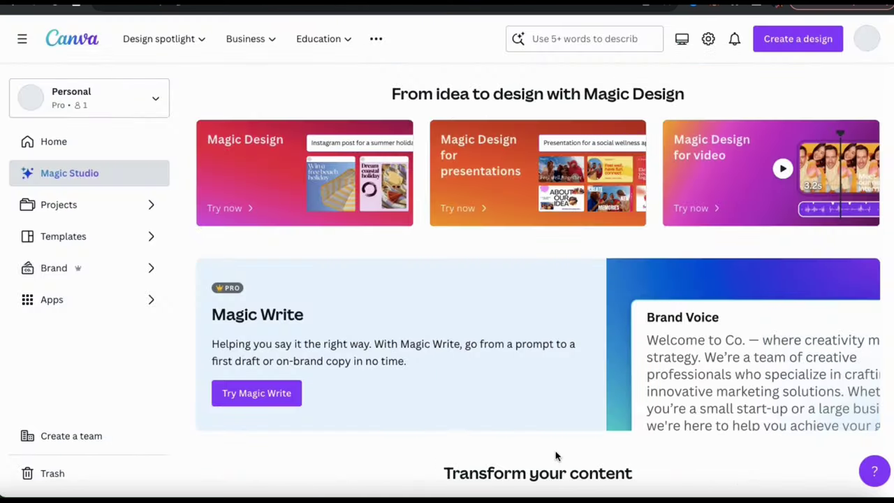
scroll(555, 453, down, 3)
scroll(555, 455, down, 2)
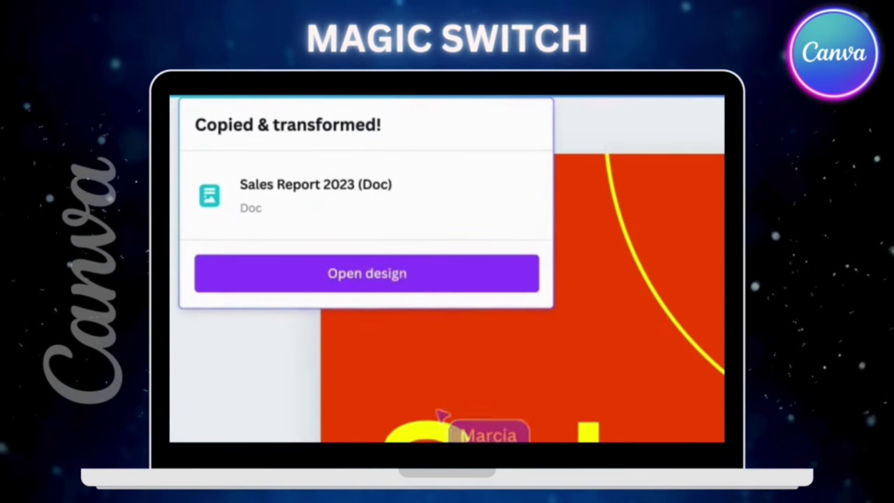
click(434, 279)
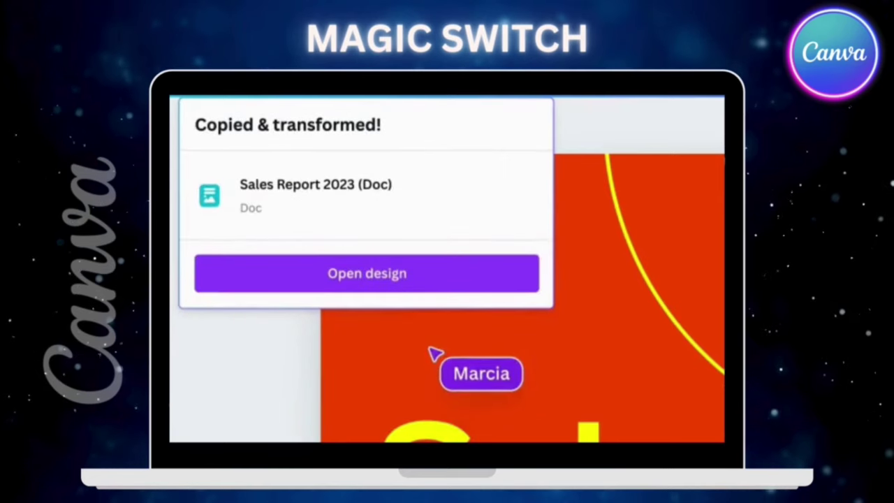
click(437, 286)
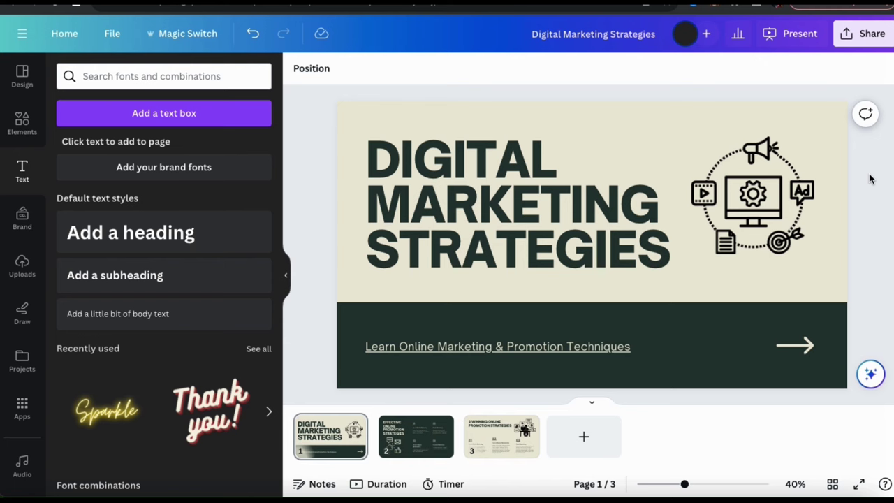
- Review the second and third slides of the Digital Marketing Strategies presentation, then return to the title slide
click(429, 440)
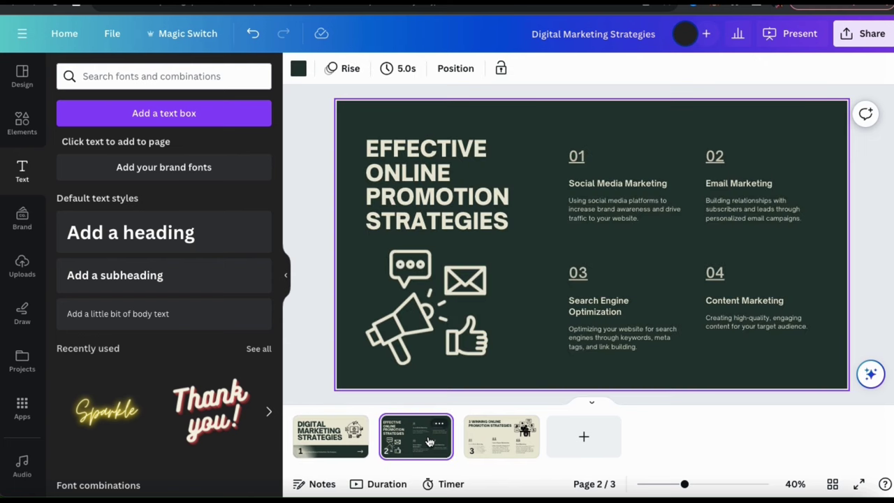
click(497, 440)
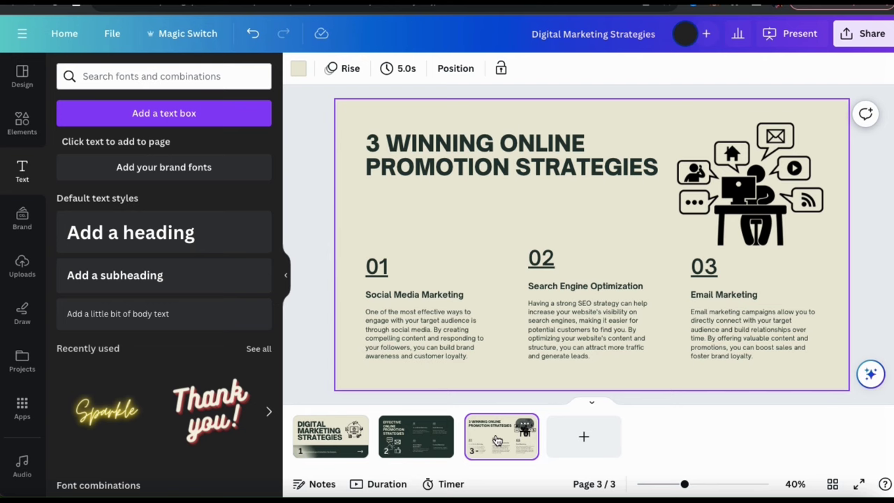
click(325, 438)
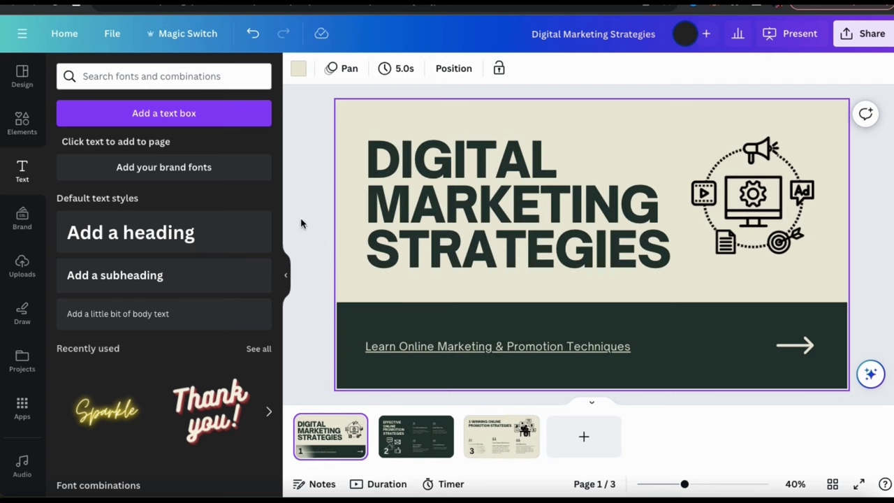
- Examine the Magic Switch options for translating, transforming into a Doc and resizing the presentation
click(184, 40)
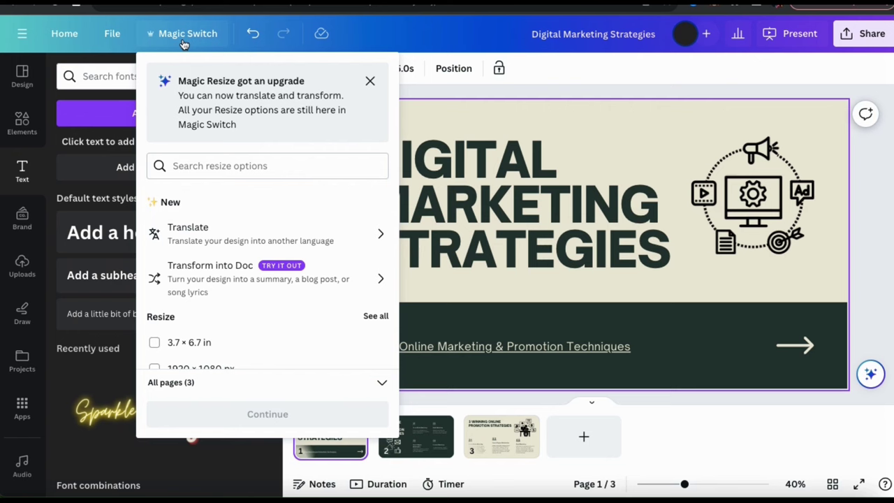
scroll(246, 194, down, 2)
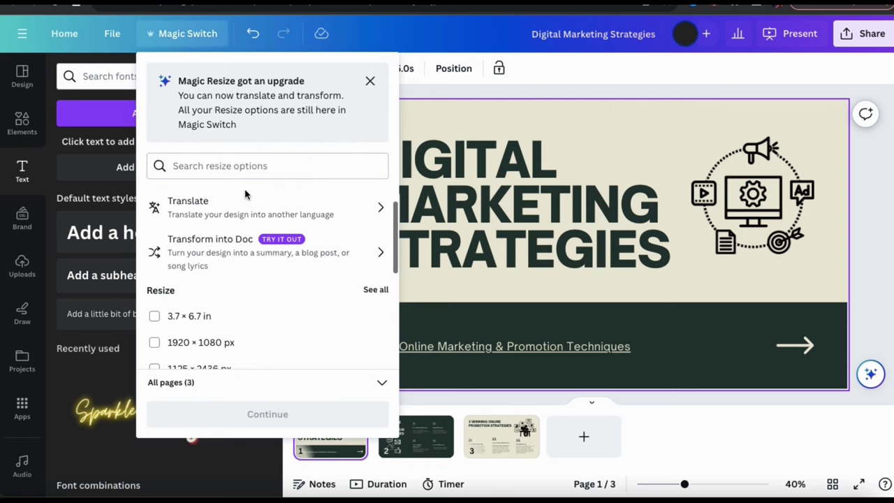
scroll(245, 194, down, 2)
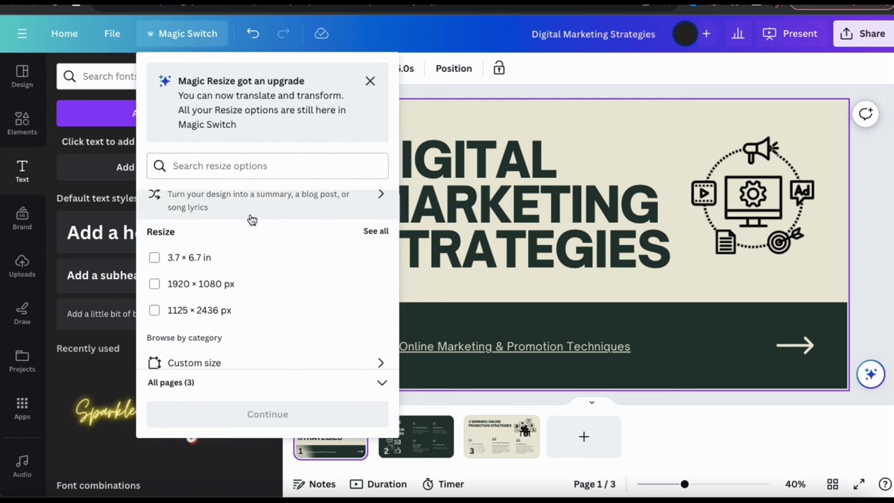
scroll(305, 258, down, 5)
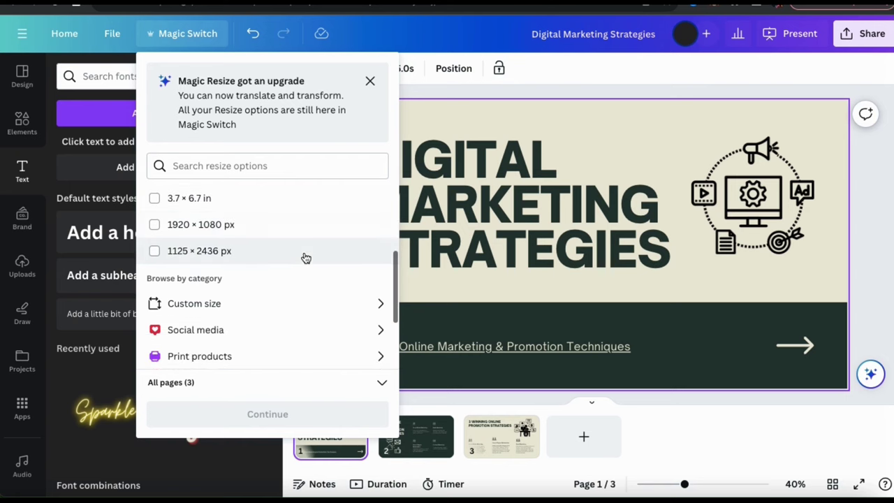
scroll(302, 265, down, 3)
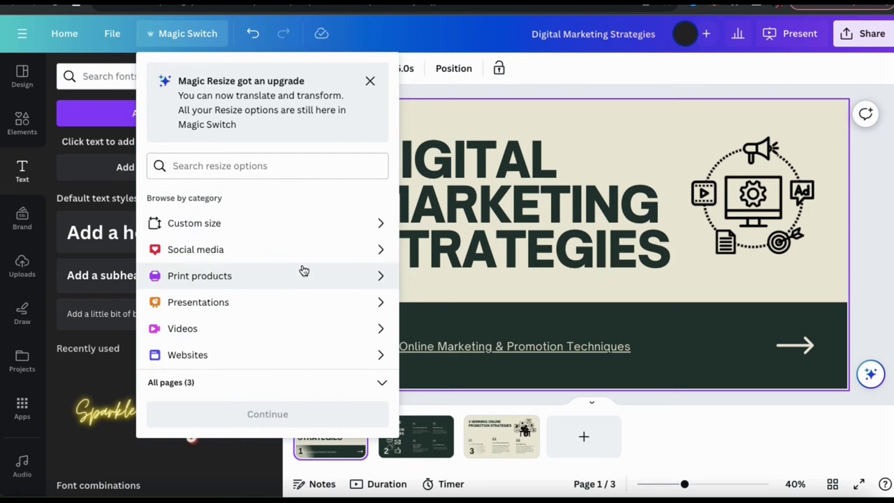
scroll(302, 270, down, 1)
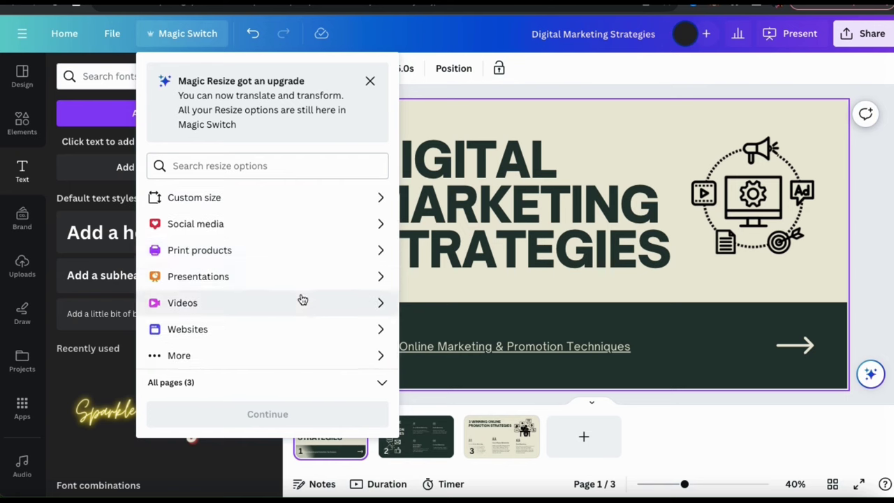
scroll(302, 300, up, 9)
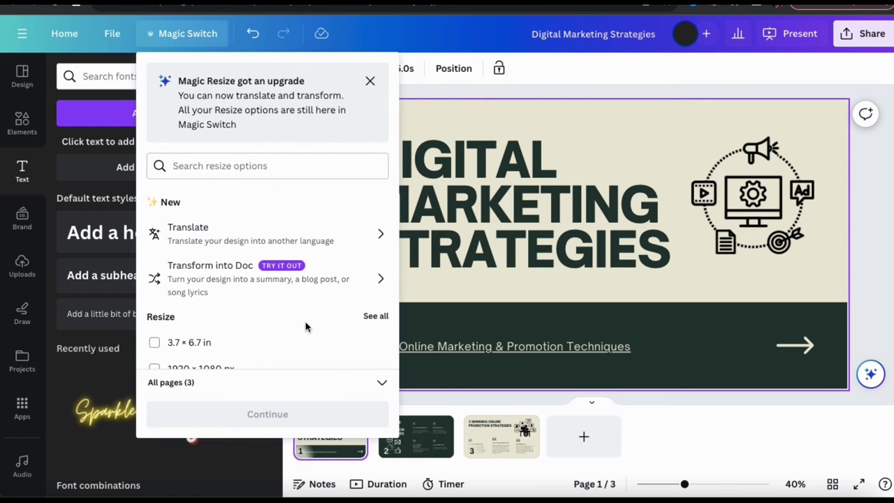
- Set Spanish as the Magic Switch translation language for the presentation
click(332, 236)
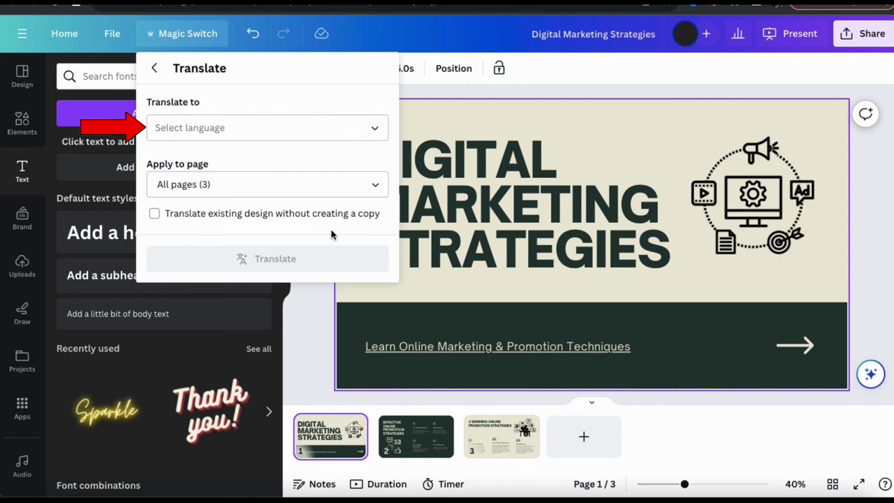
click(374, 129)
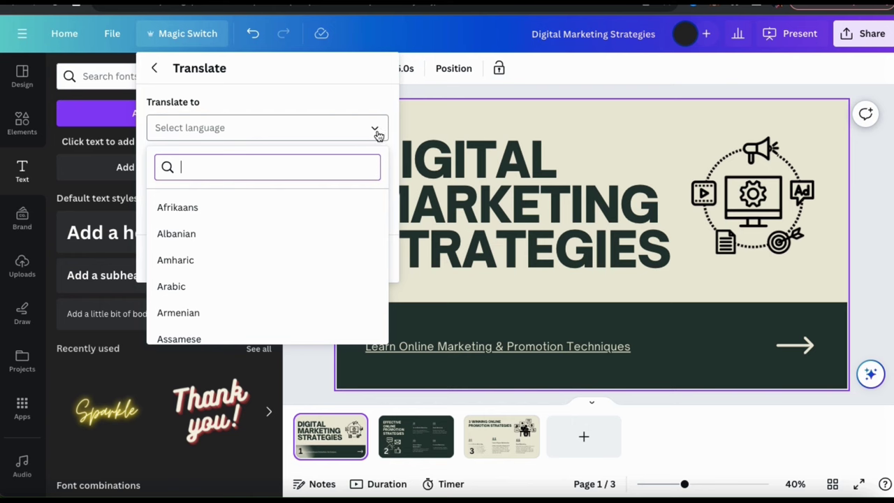
scroll(341, 232, down, 1)
scroll(341, 232, down, 5)
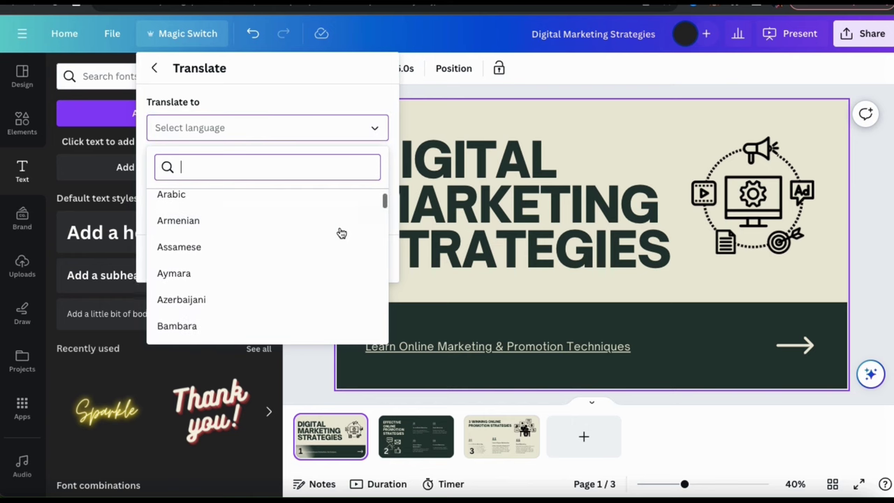
scroll(342, 233, down, 15)
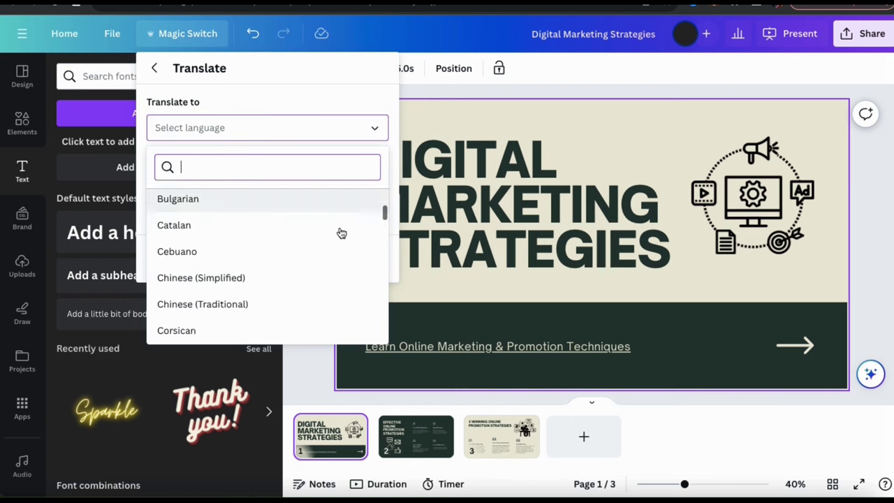
click(298, 158)
text(Spanish)
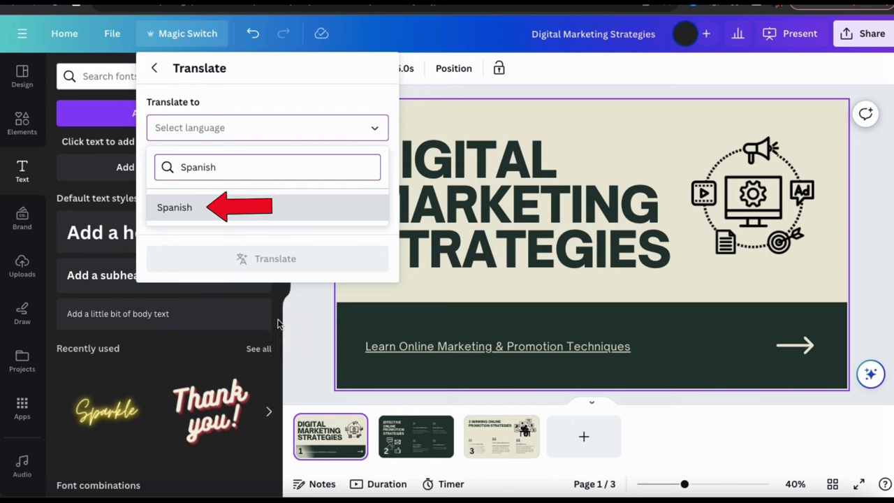
click(208, 214)
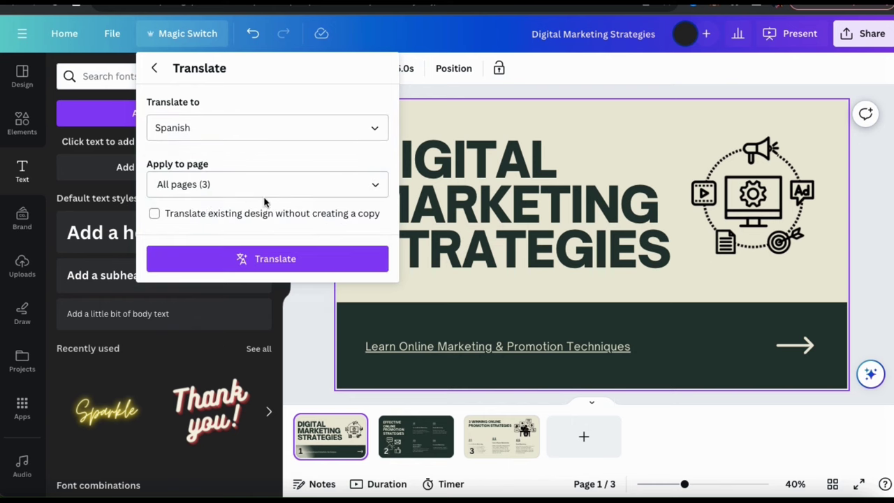
- Translate all three pages into a Spanish copy, leaving the option to translate the existing design without creating a copy off
click(315, 187)
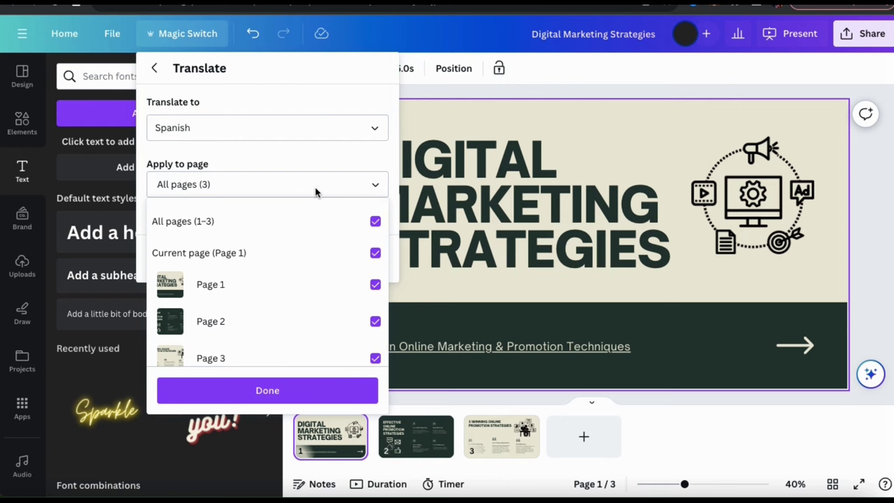
click(316, 189)
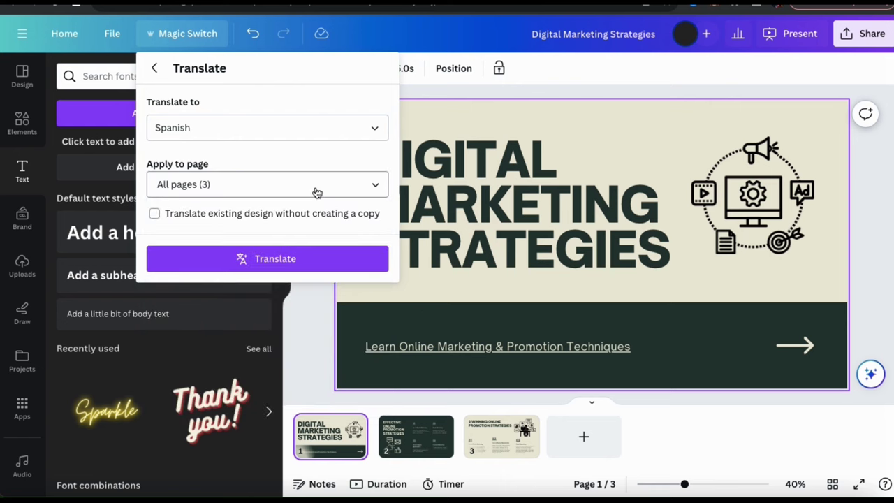
click(157, 217)
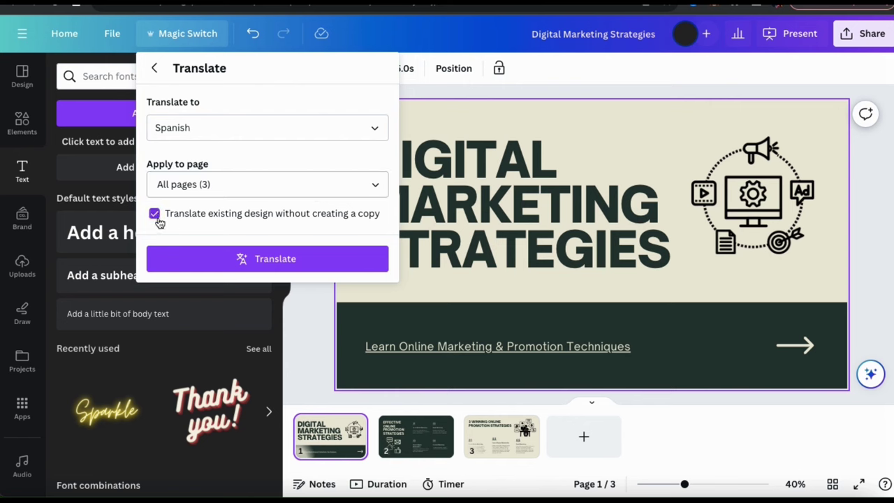
click(155, 216)
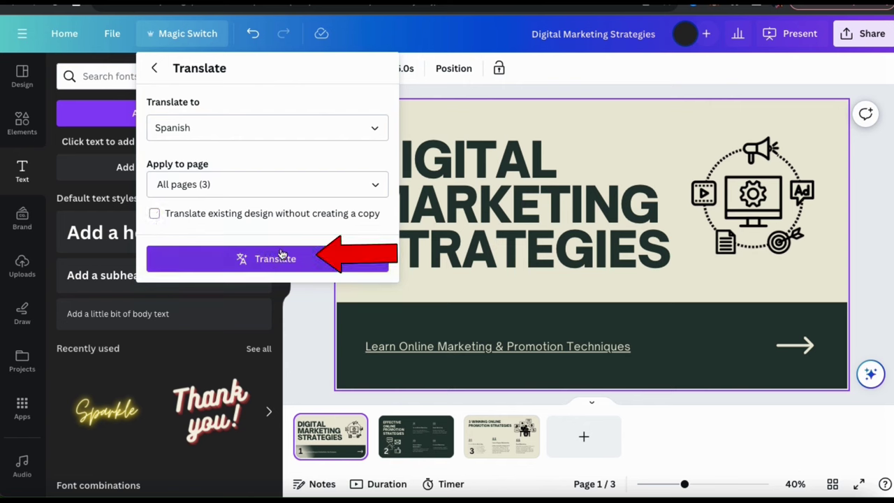
click(277, 264)
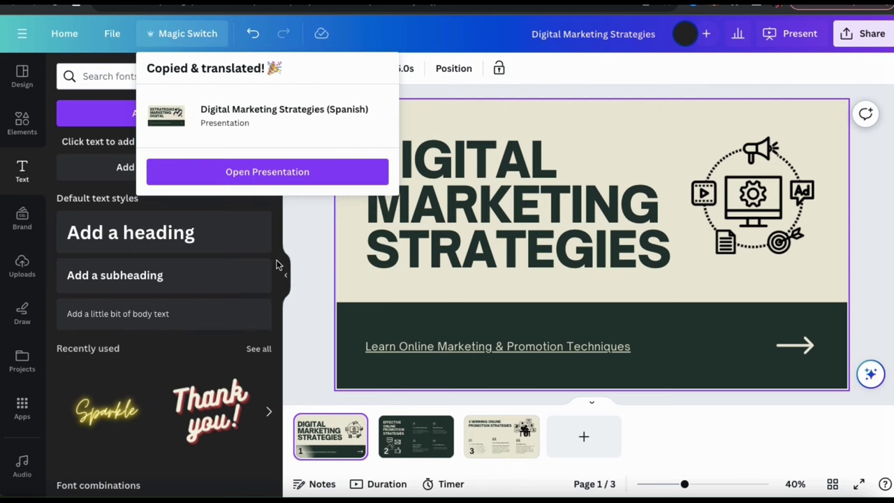
- Open the Spanish presentation and check the translated text on its second and third slides
click(270, 180)
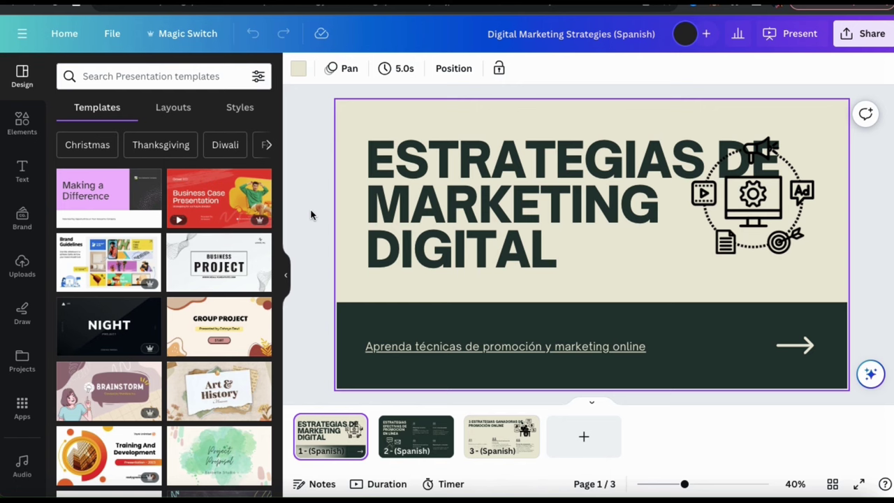
click(422, 434)
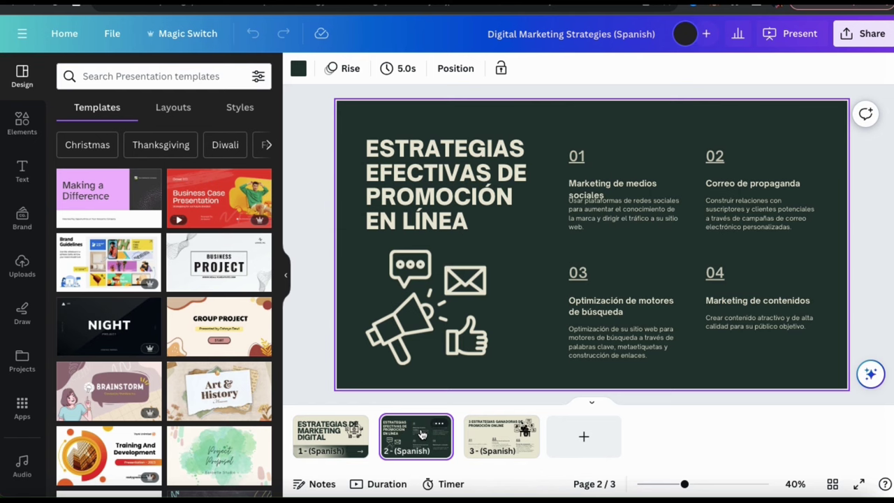
click(504, 434)
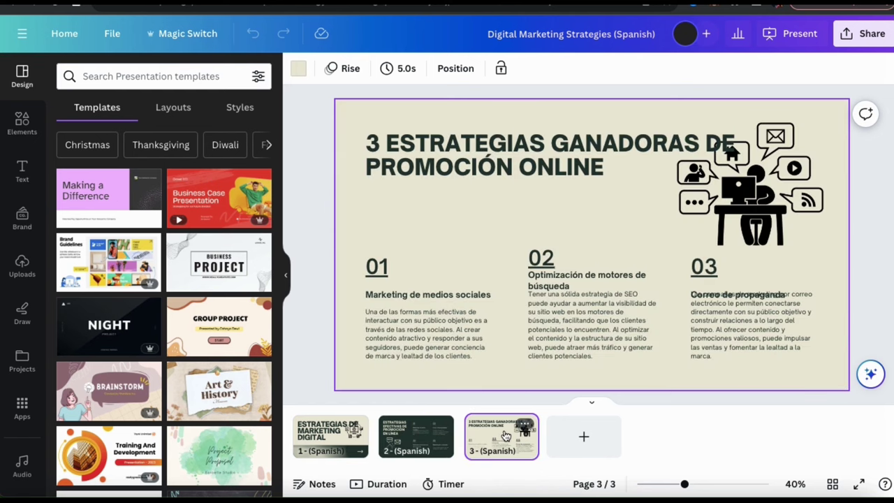
- Shrink the first slide's Spanish title so it wraps as "ESTRATEGIAS DE MARKETING DIGITAL" clear of the marketing illustration
click(329, 431)
click(819, 249)
drag(818, 249, 684, 209)
click(766, 215)
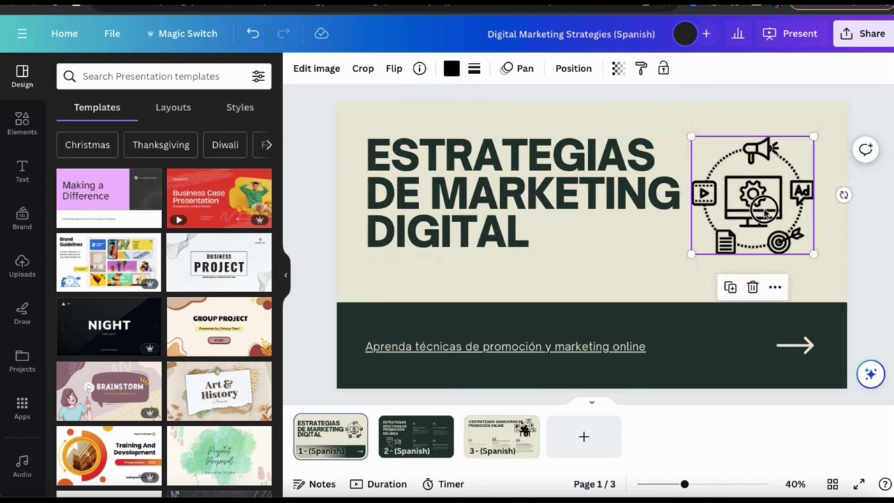
- Rewrap the third slide's title clear of the illustration and reposition the overlapping text in columns 02 and 03
click(501, 434)
click(558, 287)
drag(558, 287, 552, 288)
click(594, 331)
click(461, 223)
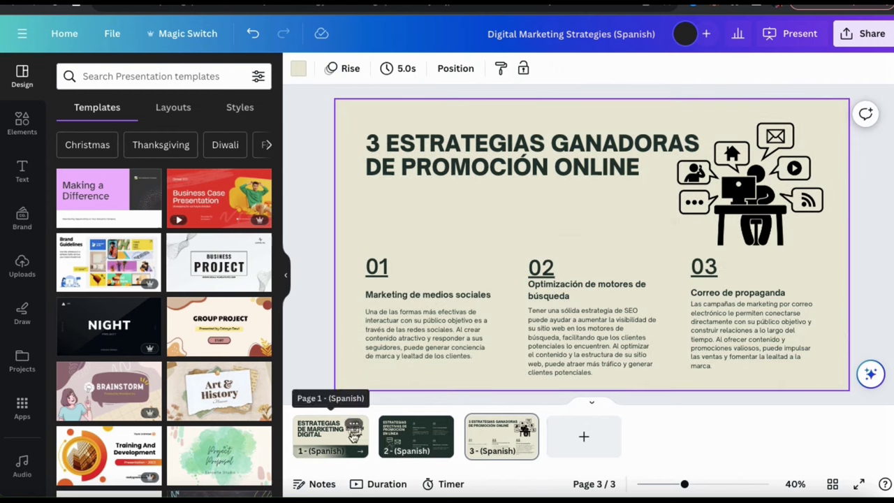
click(354, 436)
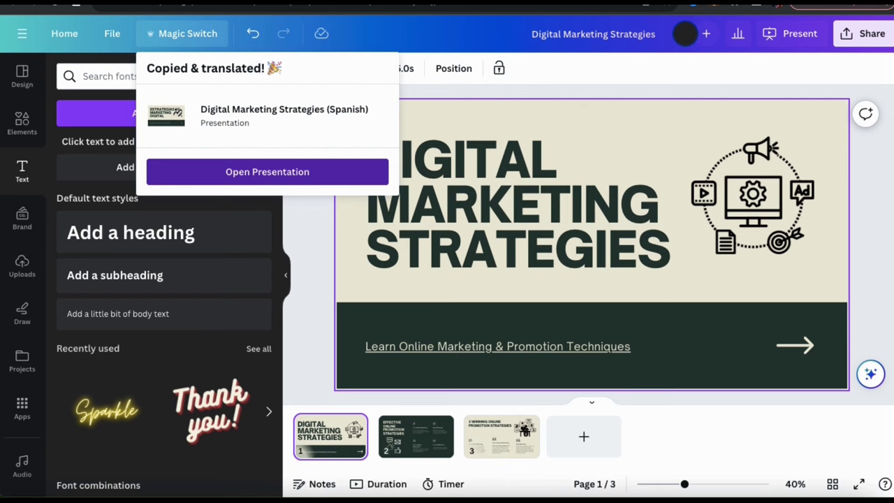
- Transform the original English presentation into a Doc with Magic Switch, using the Summary text format
click(308, 222)
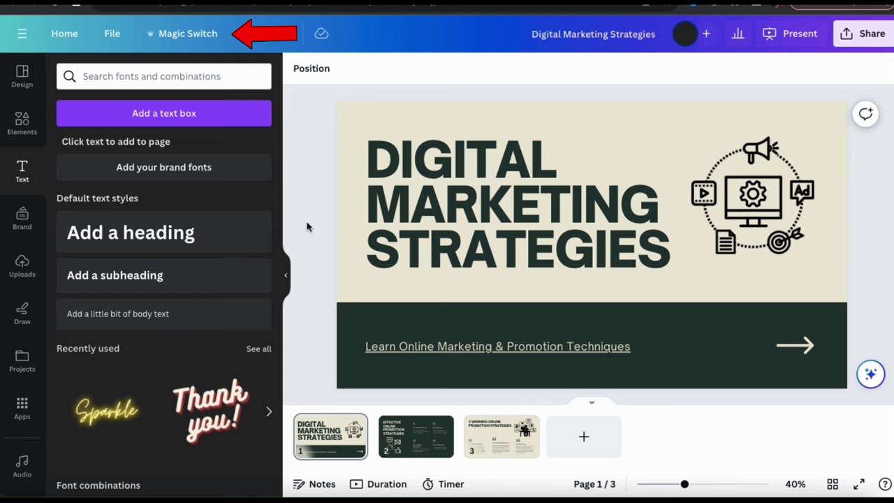
click(206, 37)
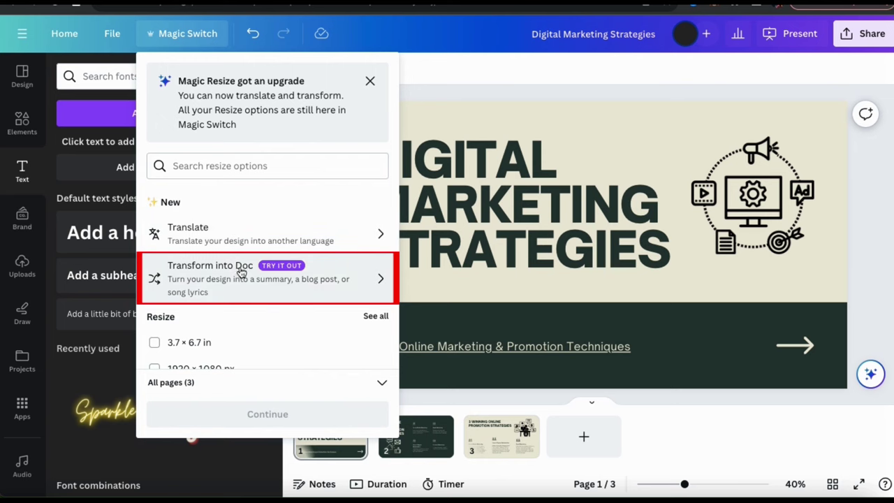
click(296, 292)
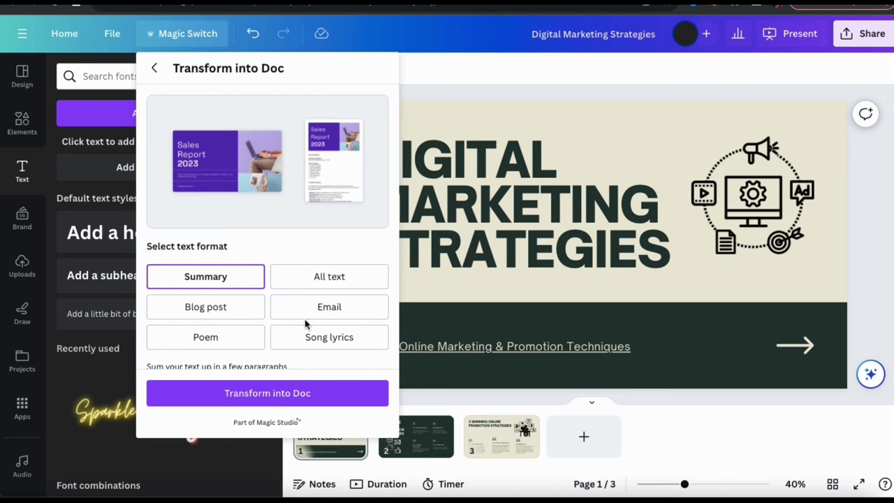
scroll(305, 324, down, 1)
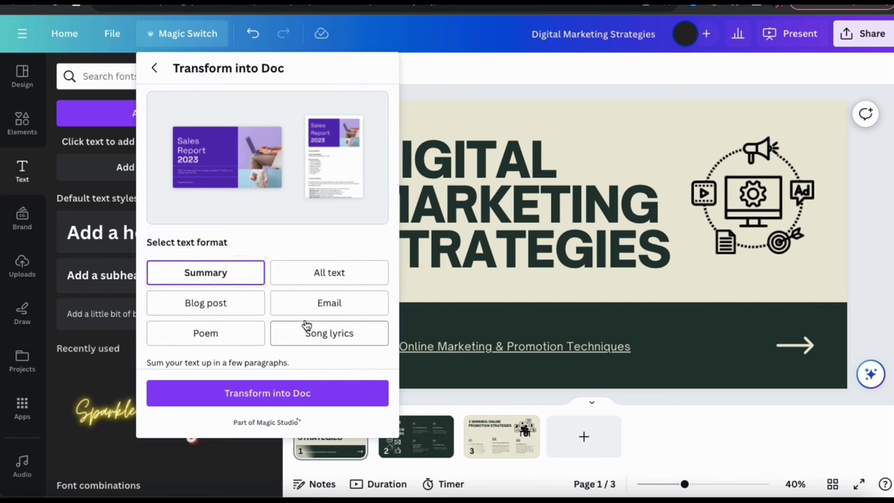
click(265, 392)
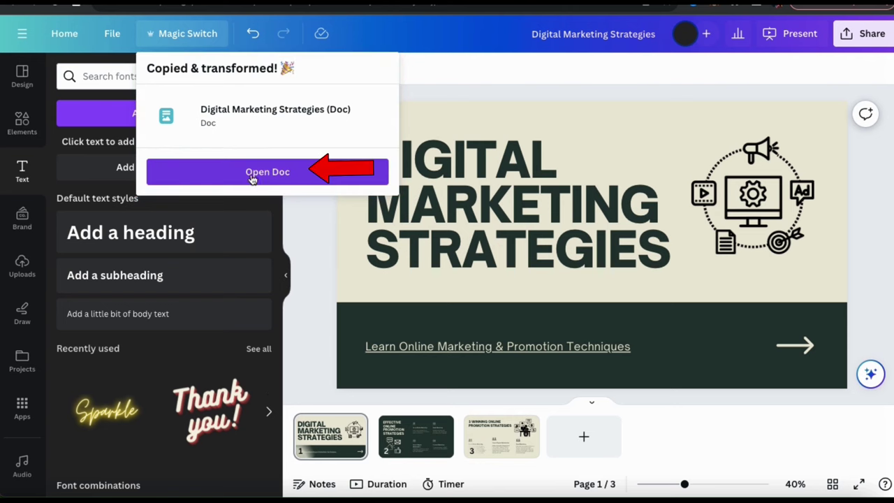
- Open the generated Doc and read through its summary of the digital marketing strategies
click(276, 174)
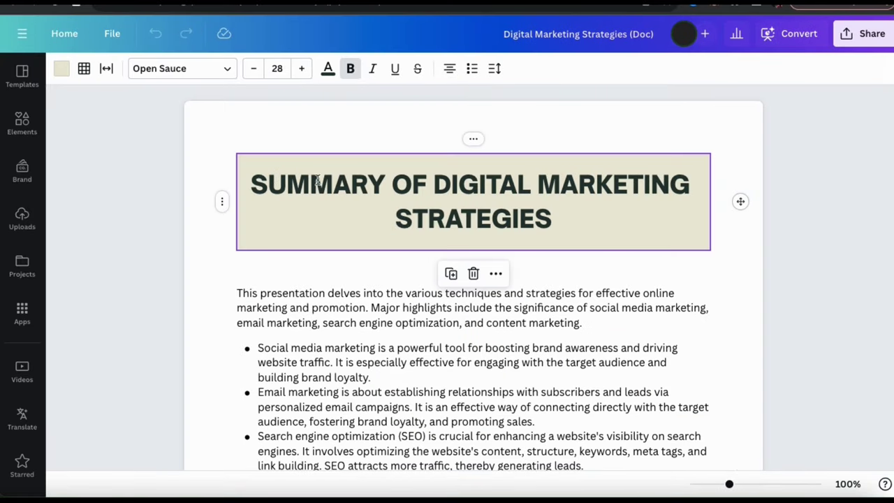
click(741, 259)
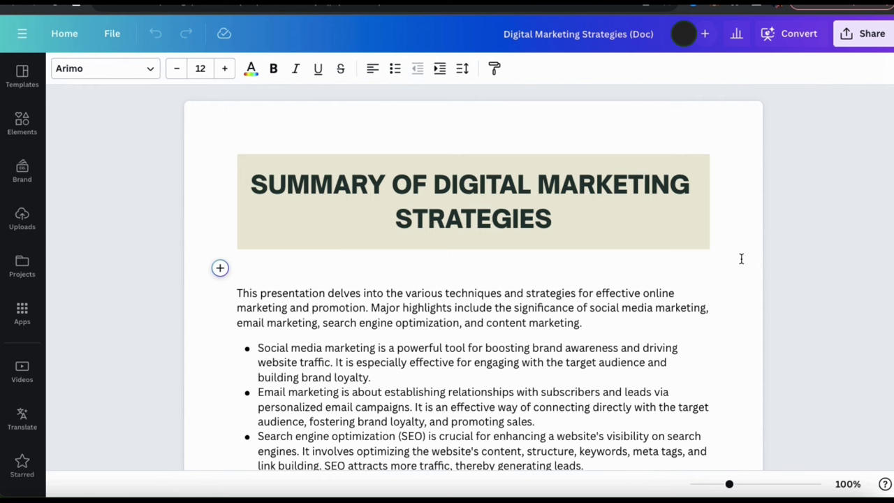
scroll(741, 258, down, 3)
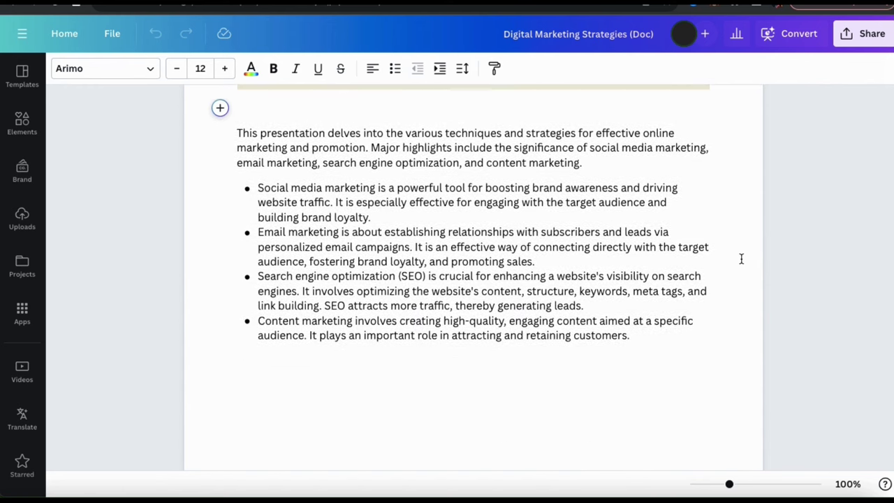
- Transform the original presentation into a Doc with Magic Switch using the Blog post text format, and open the generated Doc
scroll(741, 258, up, 2)
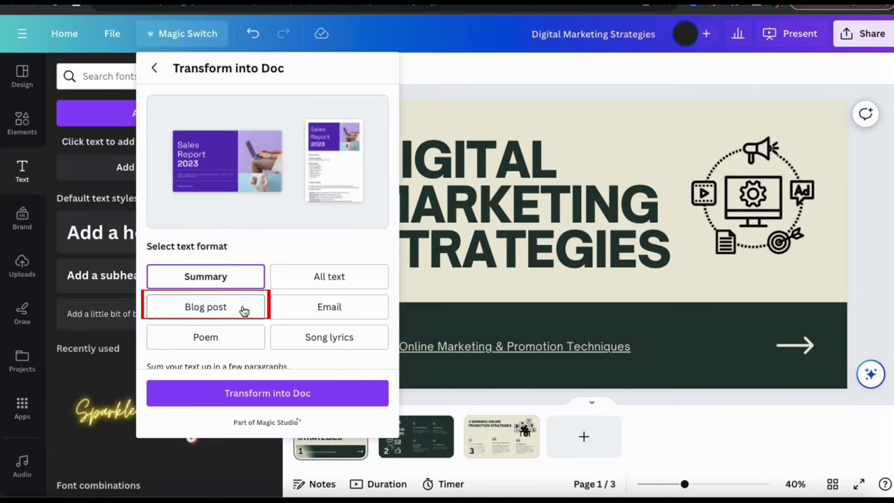
click(240, 315)
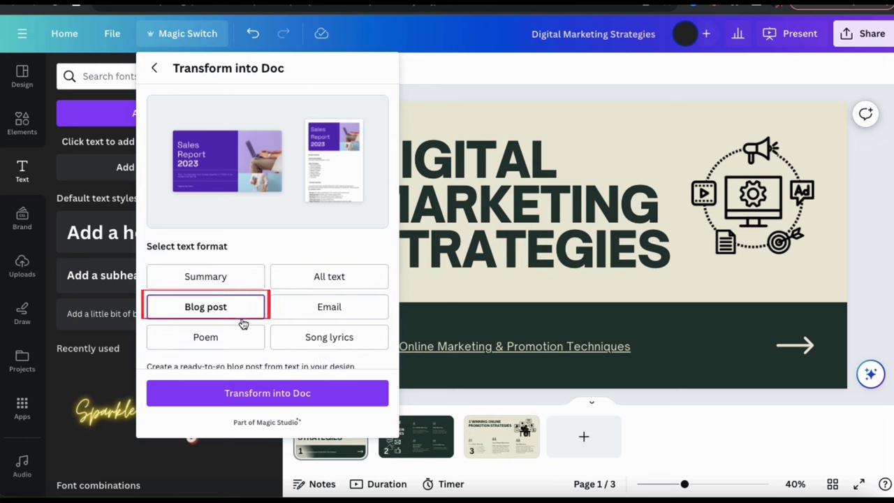
click(262, 393)
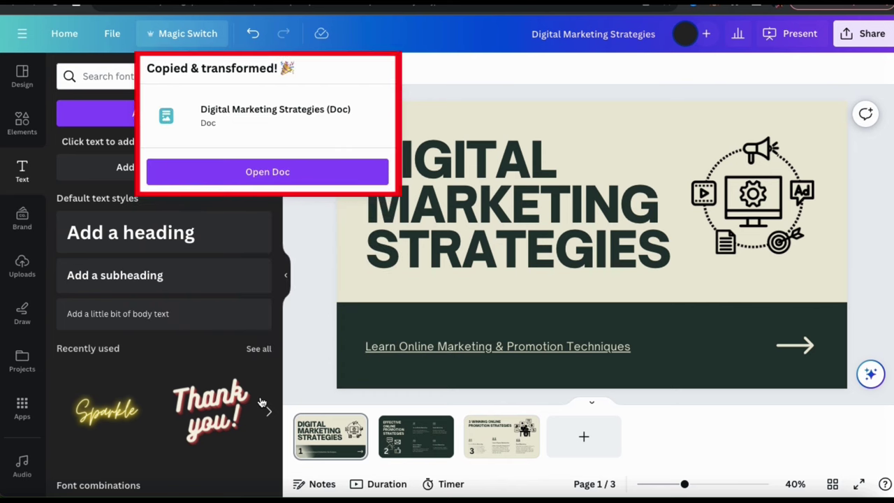
click(272, 184)
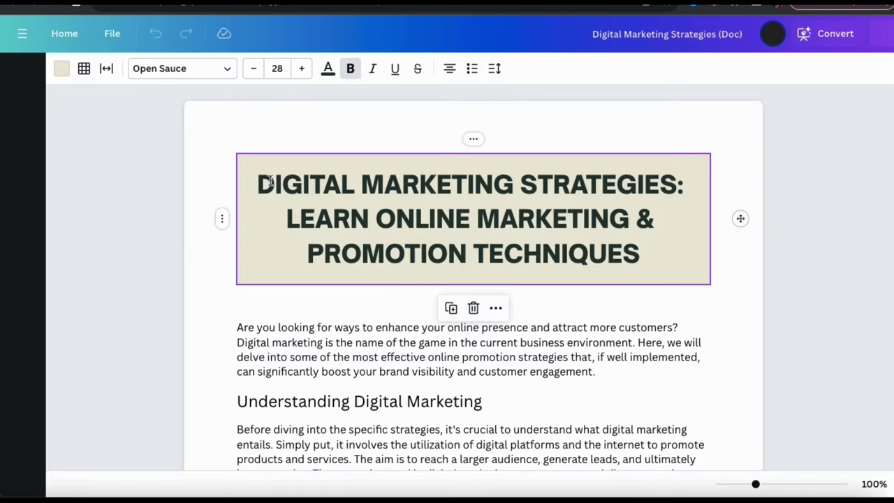
- Read through the generated blog post, from its title banner to the closing paragraph after Content Marketing
click(743, 309)
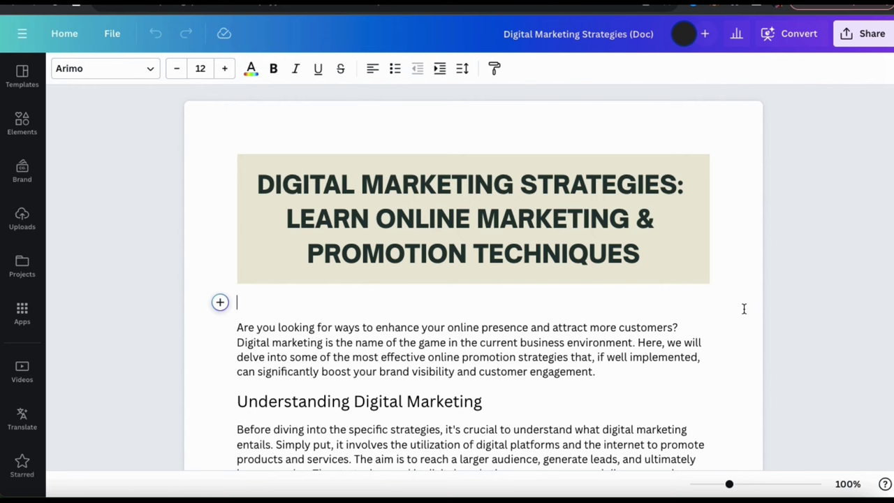
scroll(743, 308, down, 3)
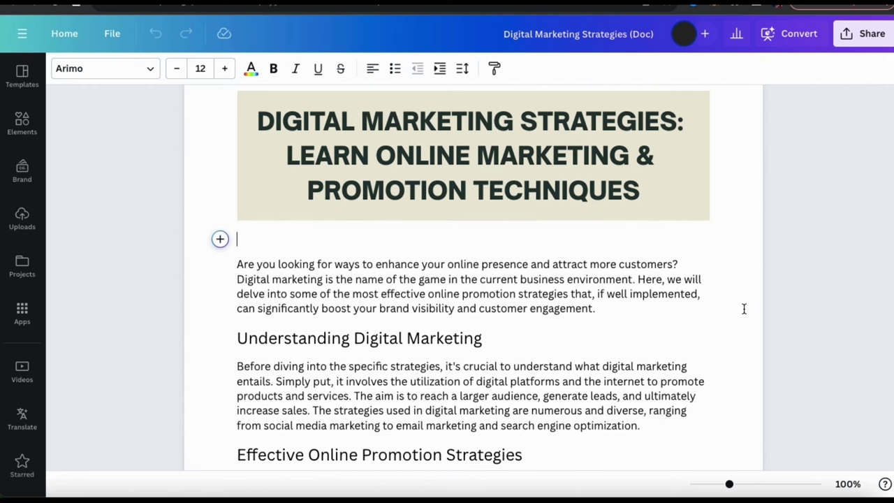
scroll(743, 309, down, 3)
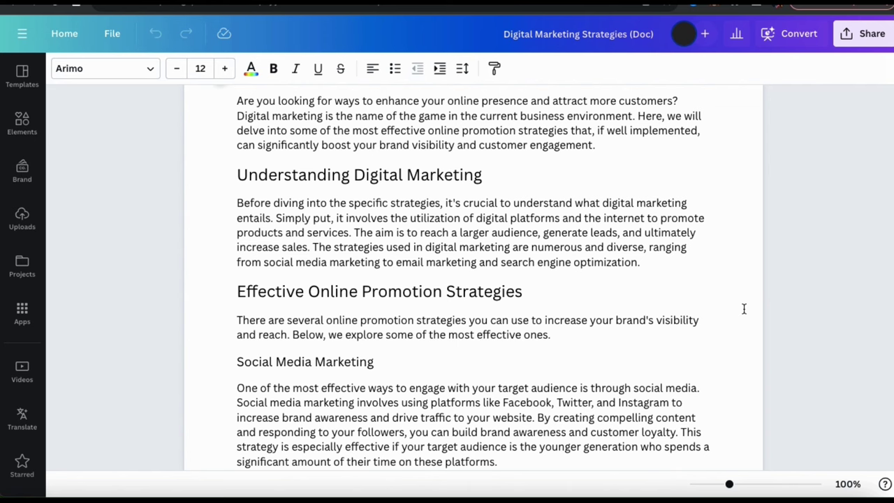
scroll(743, 308, down, 4)
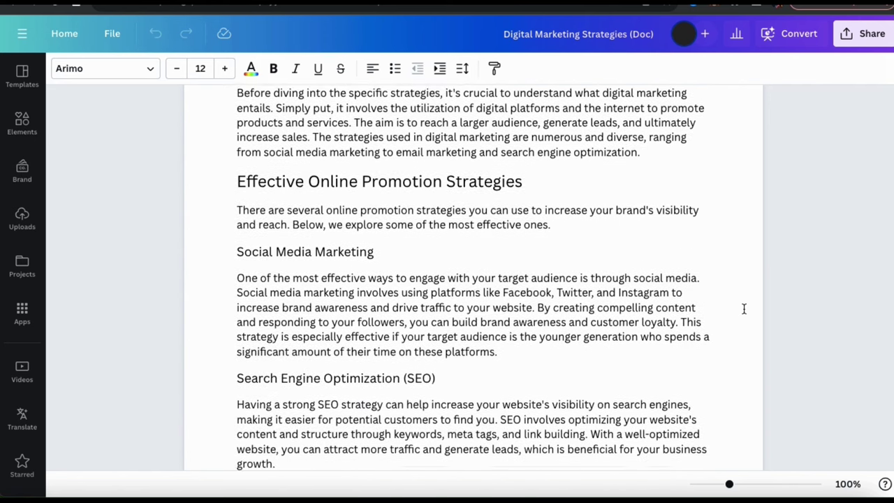
scroll(743, 308, down, 7)
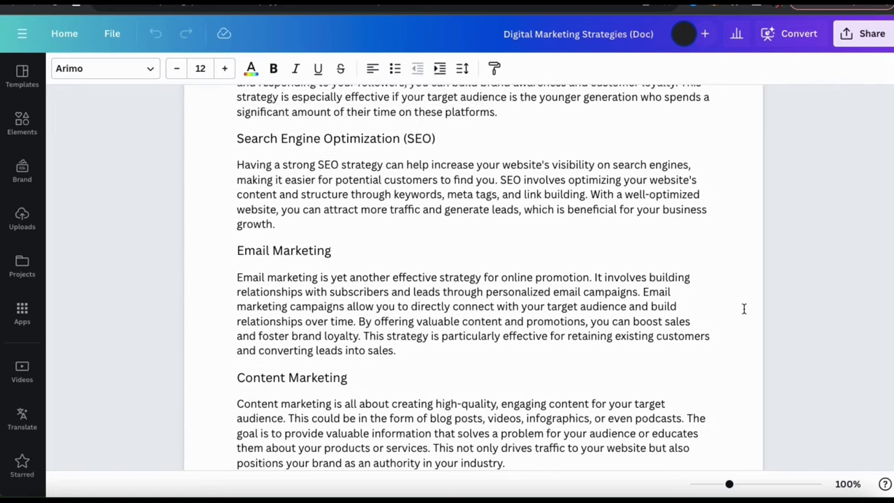
scroll(743, 309, down, 3)
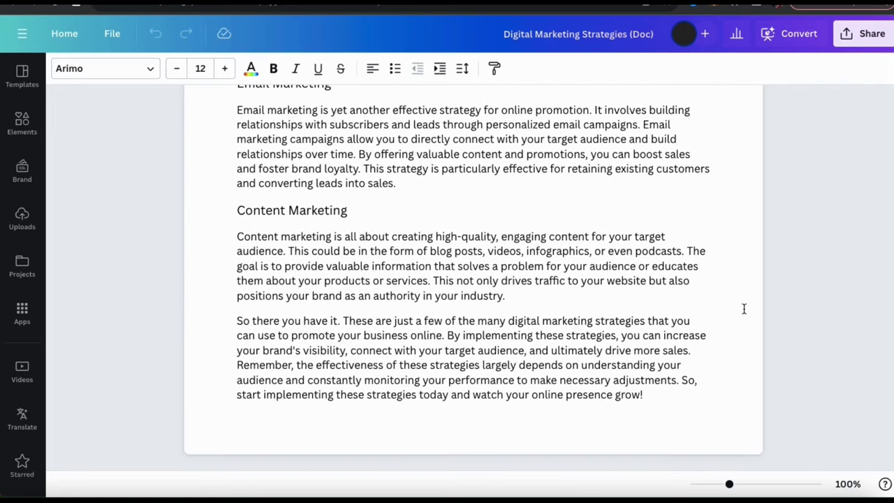
scroll(743, 309, up, 20)
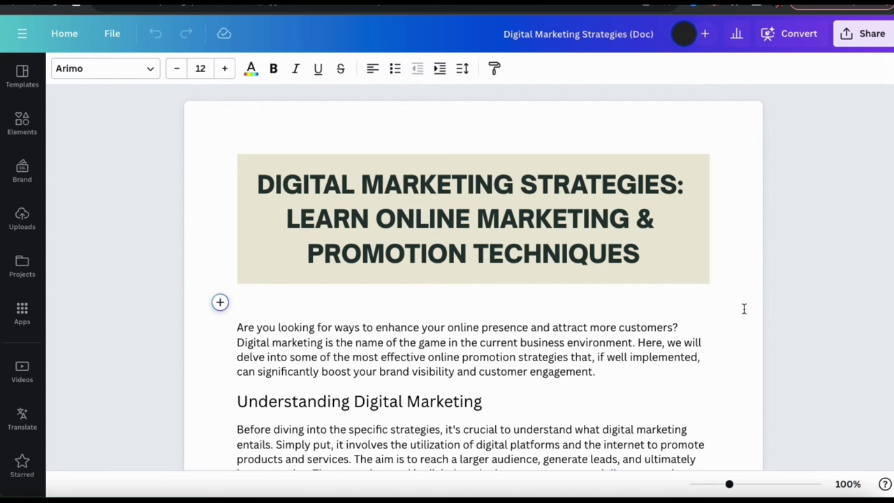
- Return to the original presentation and open the Social media category of Magic Switch's resize options
click(813, 6)
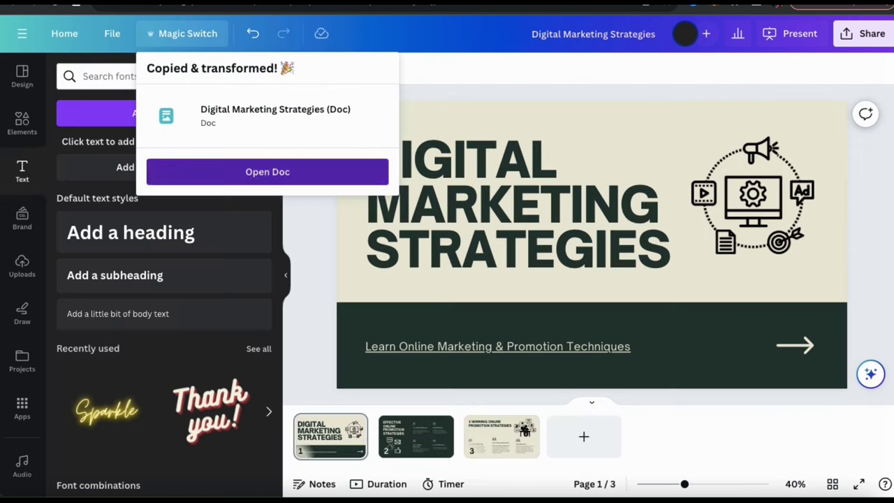
click(311, 272)
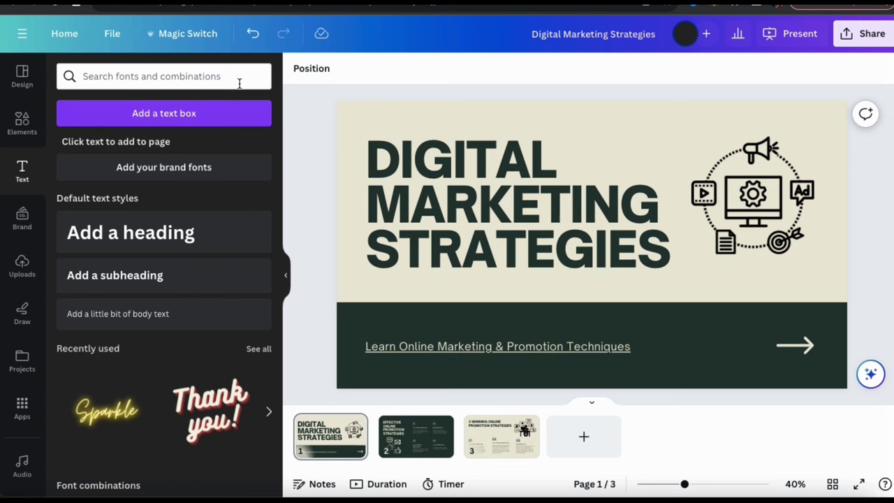
click(197, 40)
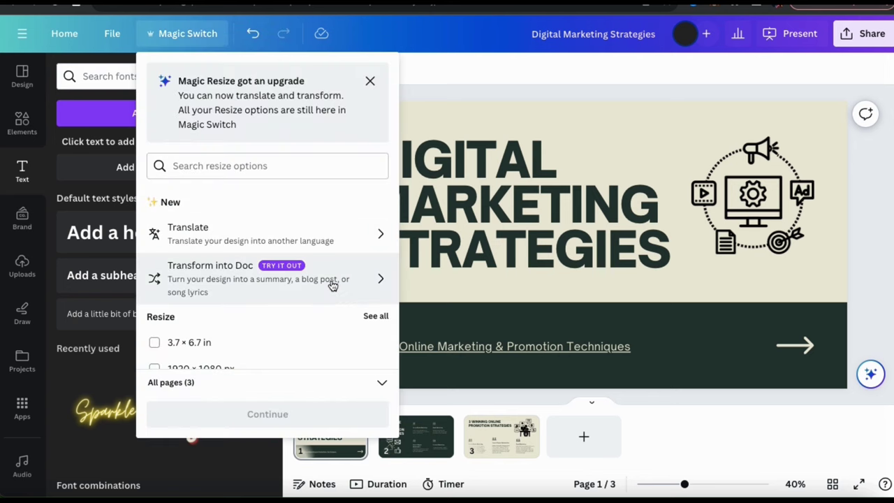
scroll(332, 284, down, 4)
scroll(331, 284, up, 1)
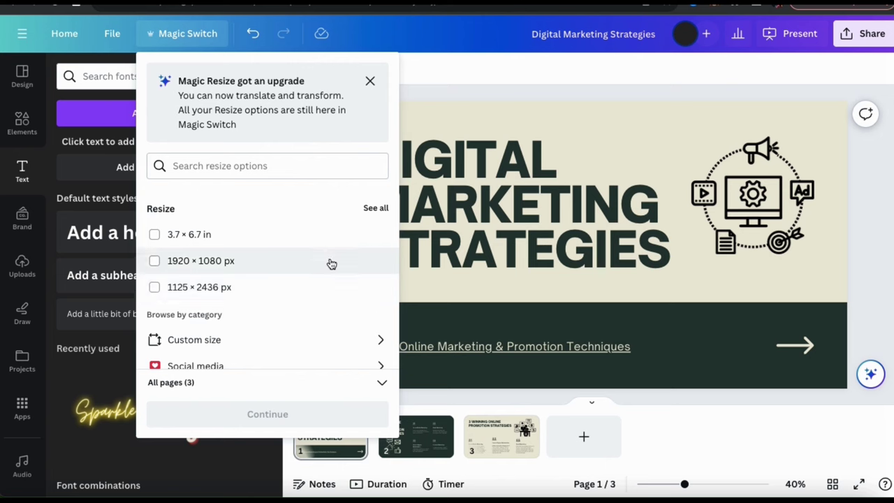
scroll(332, 264, down, 2)
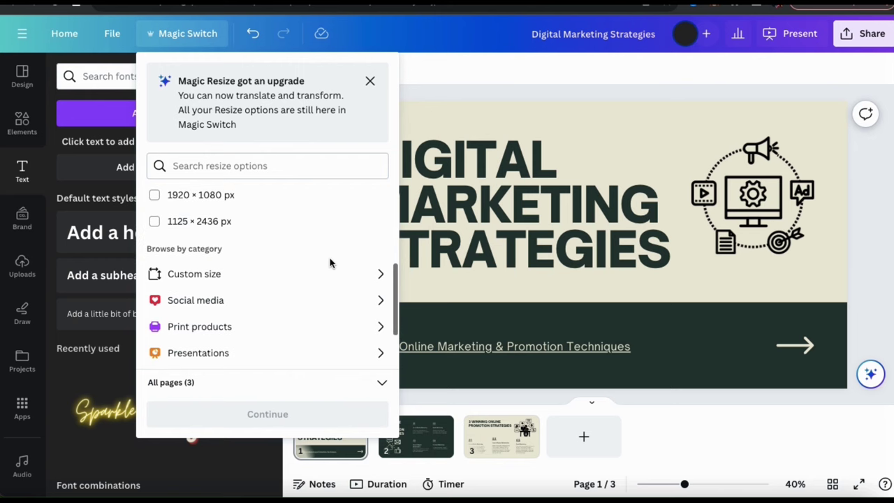
click(314, 304)
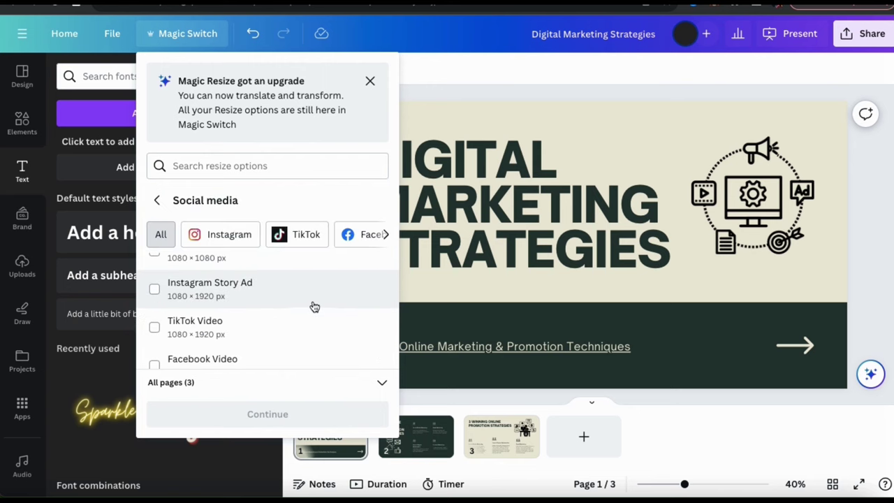
- Copy and resize all pages of the presentation to the Instagram Post (Square) format, 1080 × 1080 px
scroll(314, 306, down, 2)
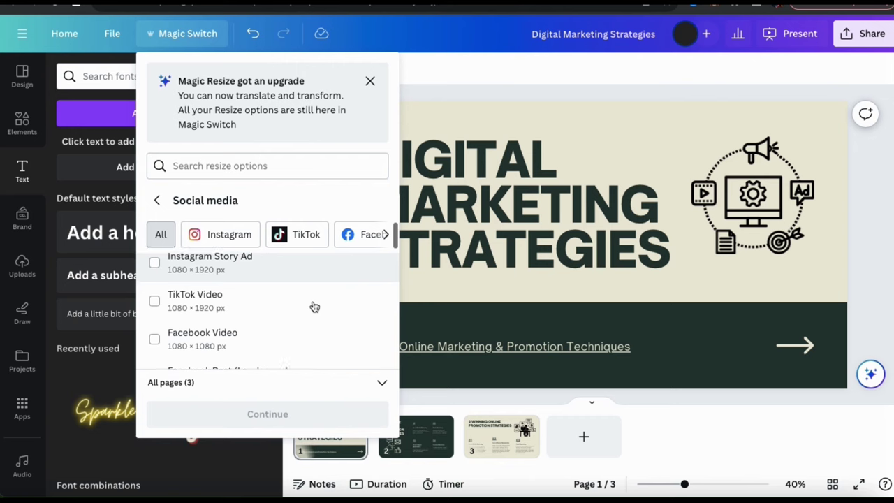
scroll(314, 307, down, 4)
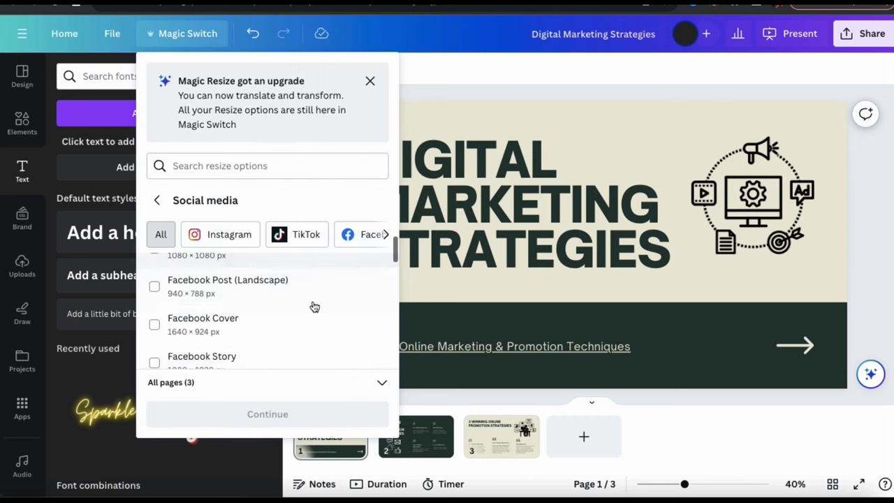
scroll(314, 307, down, 4)
scroll(314, 306, up, 6)
scroll(314, 306, up, 2)
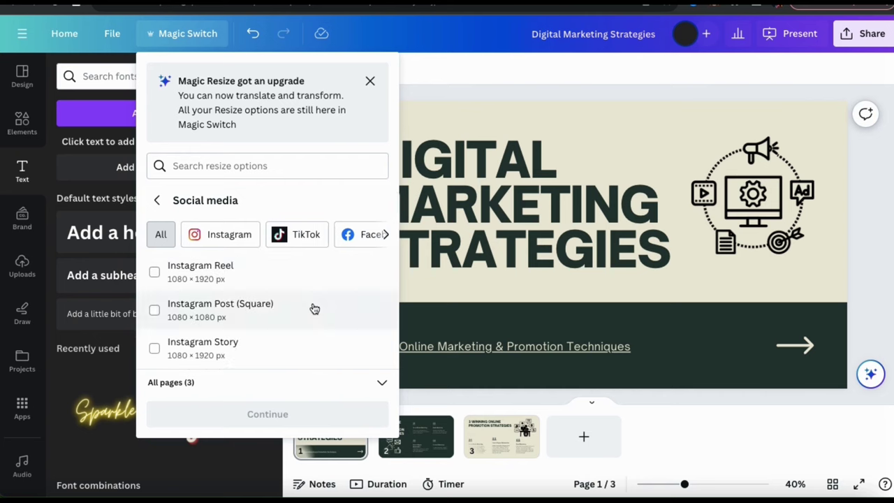
click(259, 318)
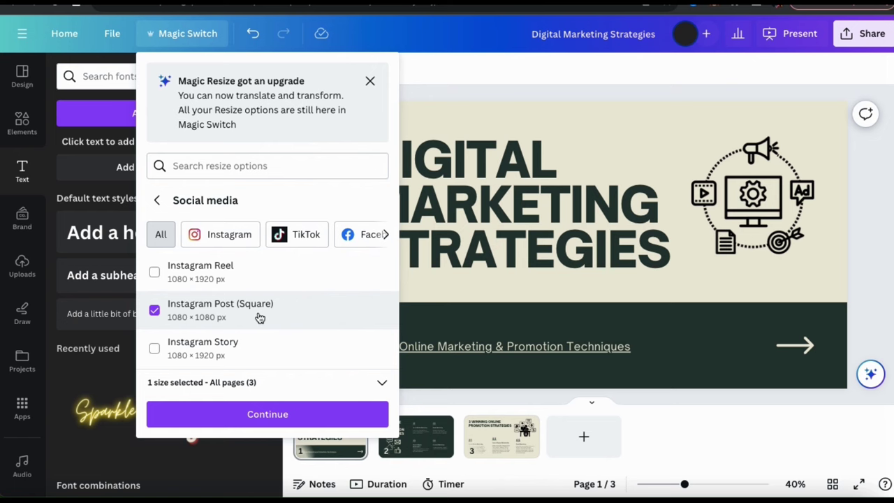
click(282, 415)
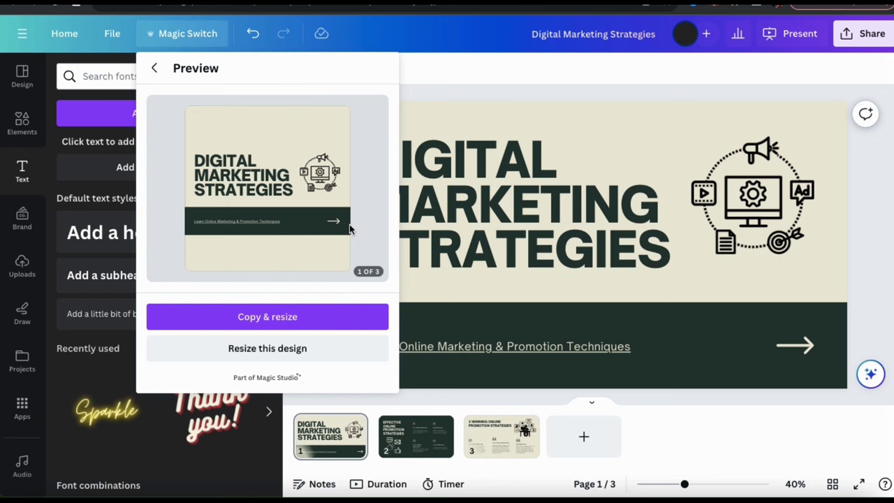
click(261, 320)
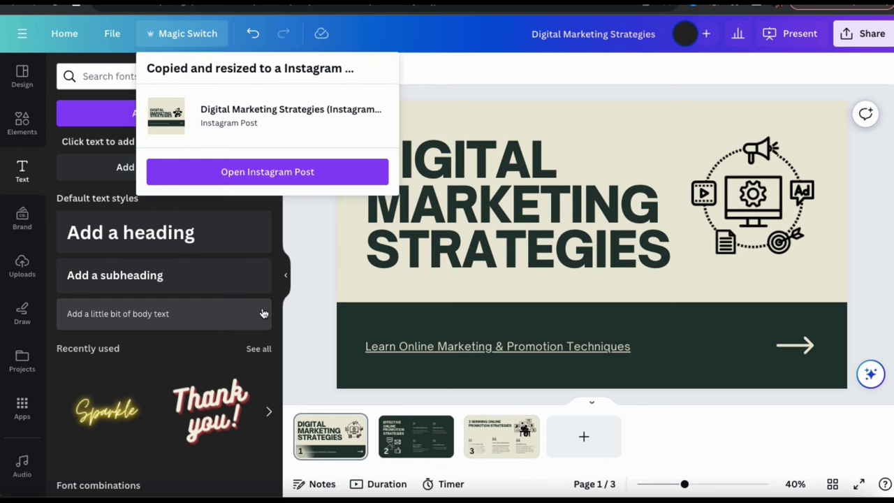
- Open the resized Instagram post, check the layout of its pages, and return to the original presentation
click(273, 178)
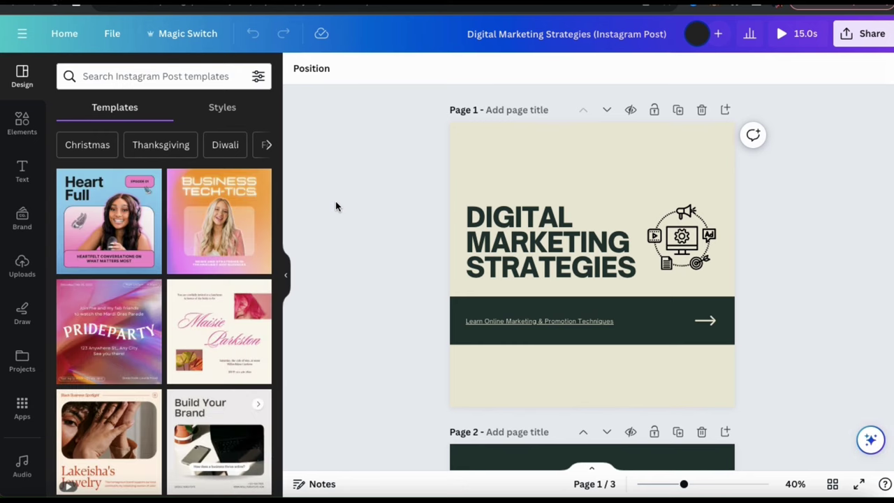
scroll(795, 244, down, 5)
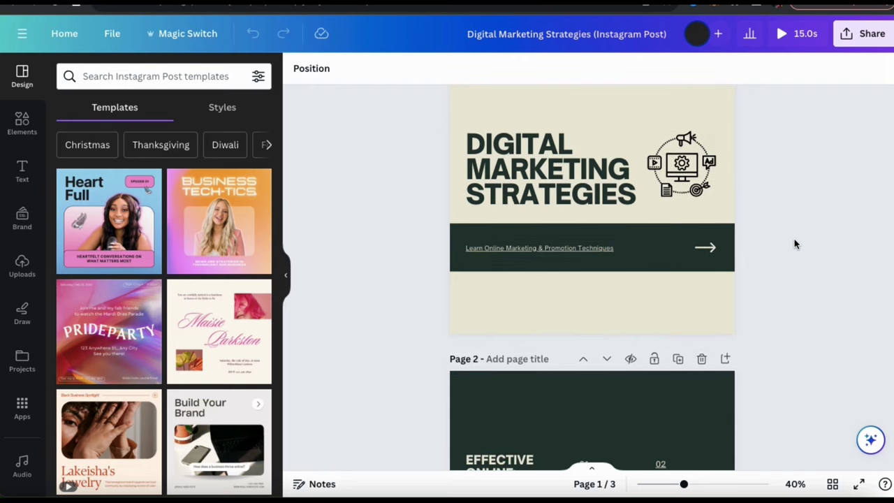
scroll(795, 244, down, 1)
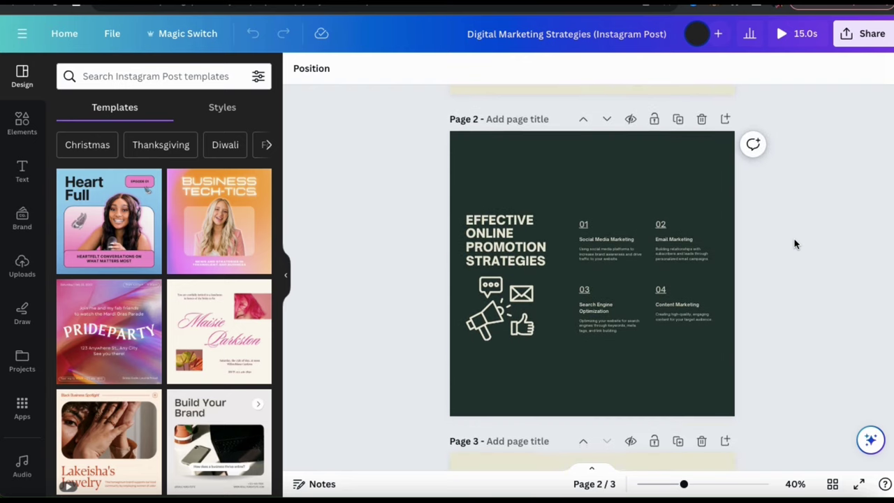
scroll(794, 243, down, 4)
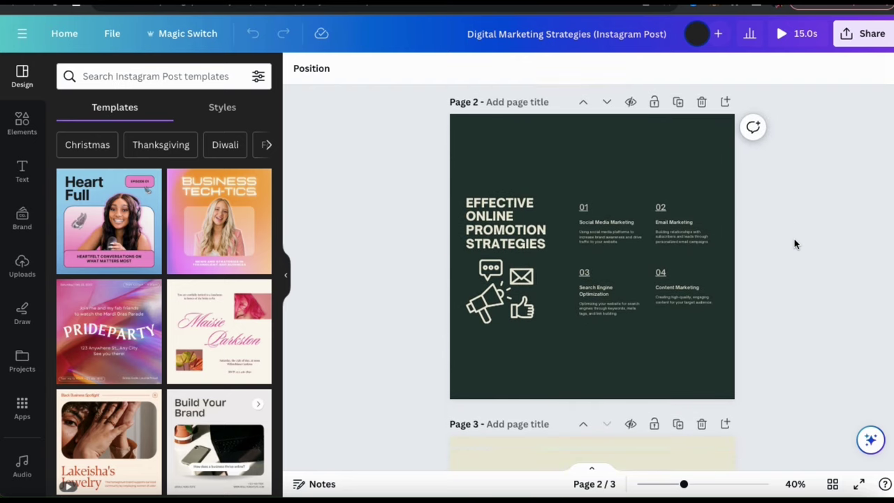
scroll(795, 244, down, 1)
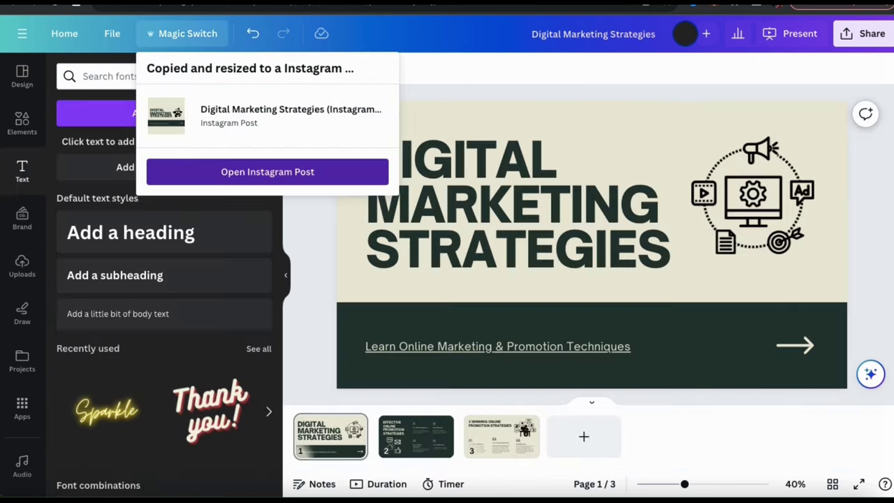
click(314, 246)
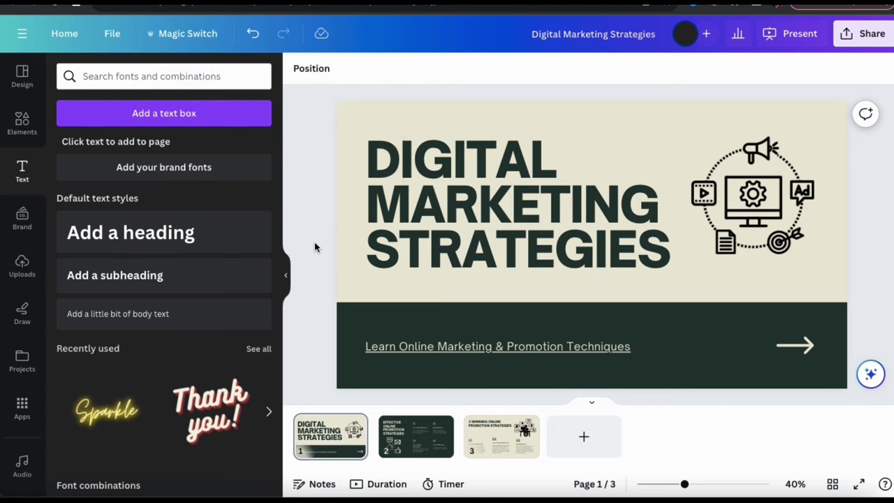
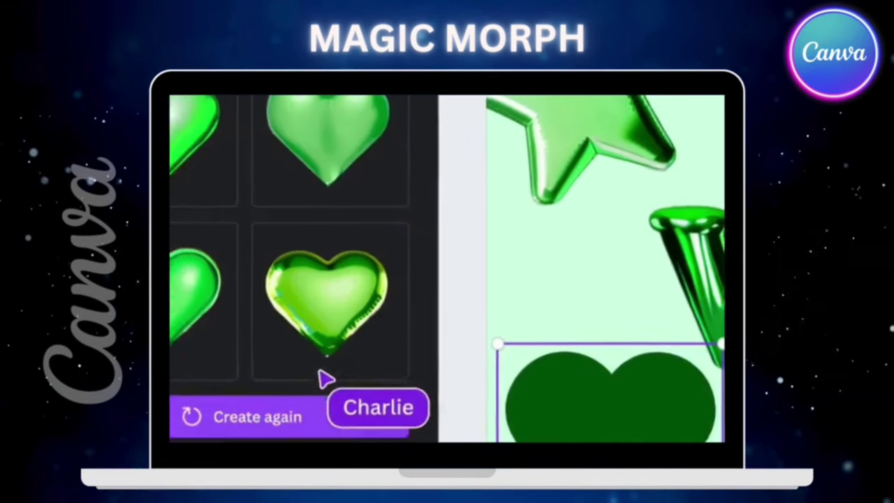
click(289, 327)
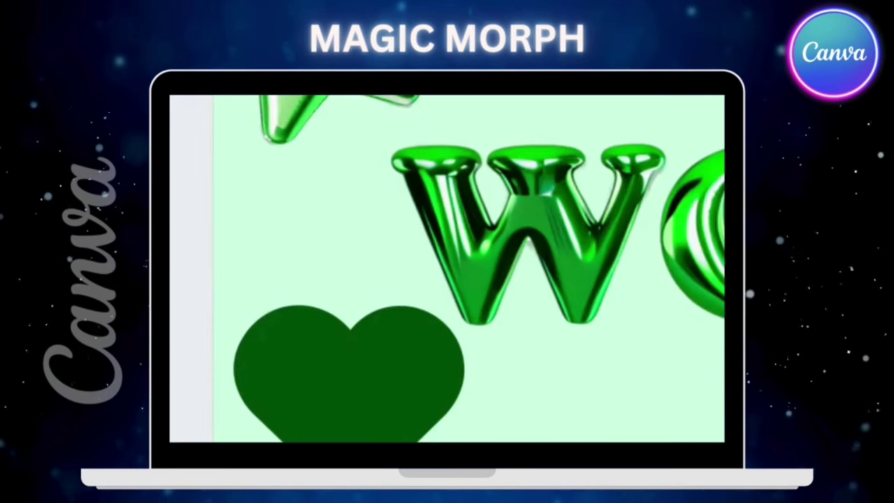
click(349, 435)
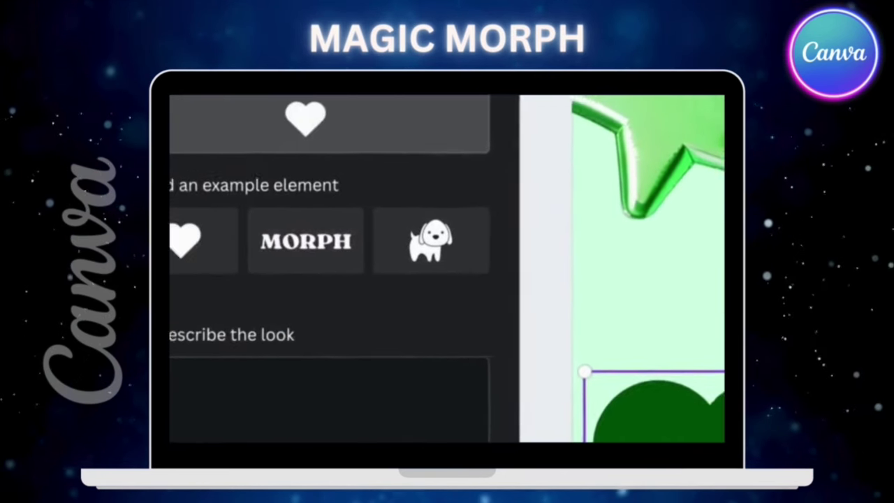
click(405, 440)
text(Make it a beautiful glossy green foil balloon with a sharp reflection)
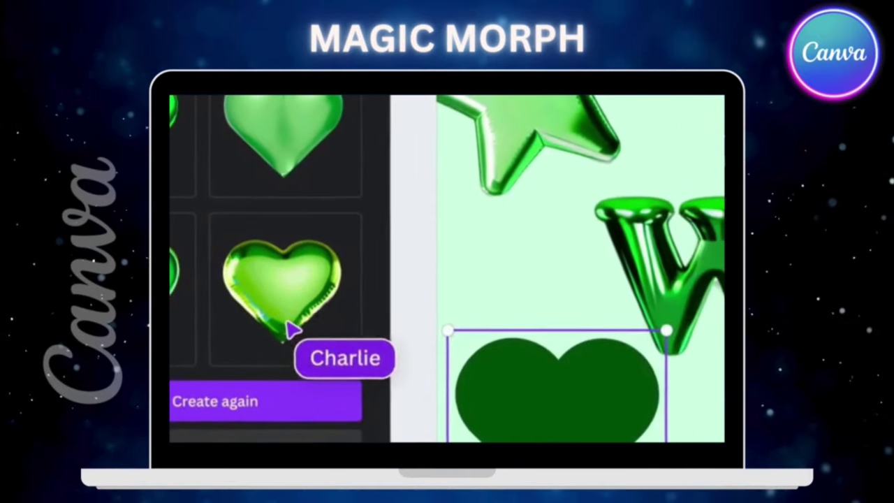
click(291, 328)
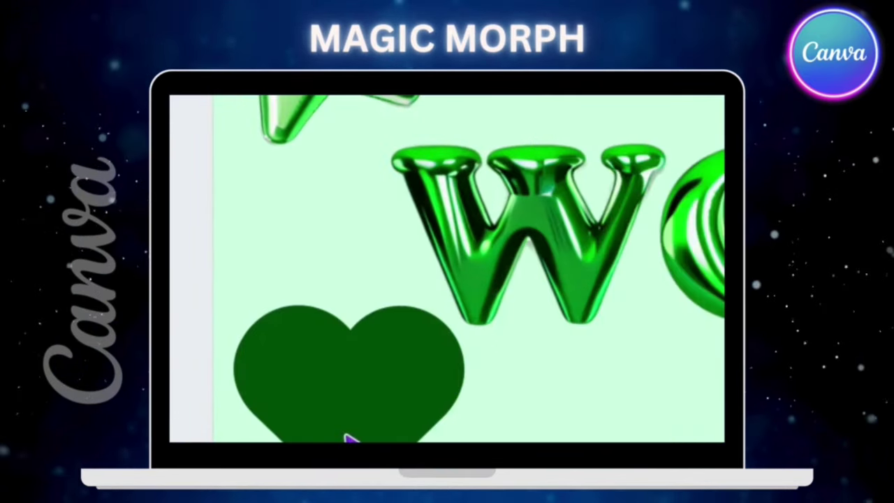
click(347, 438)
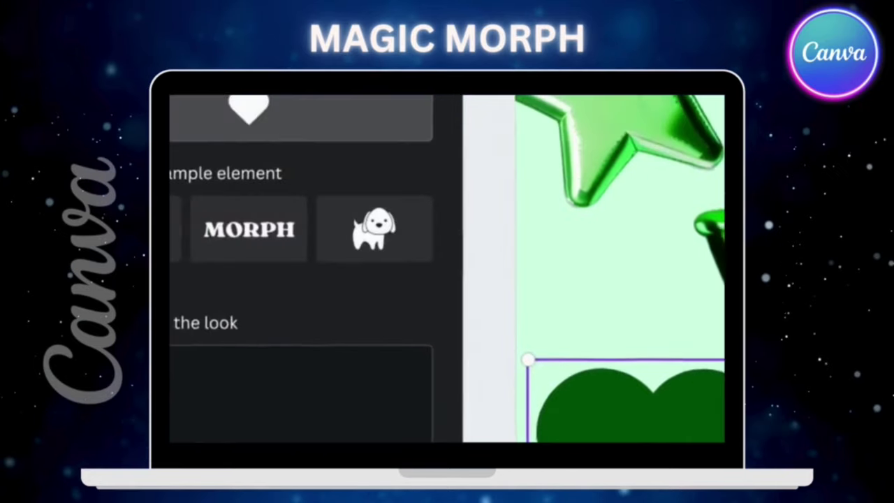
- Describe the Magic Morph look for the green heart as "Make it a beautiful glossy green foil"
click(403, 444)
text(Make it a beautiful glossy green foil)
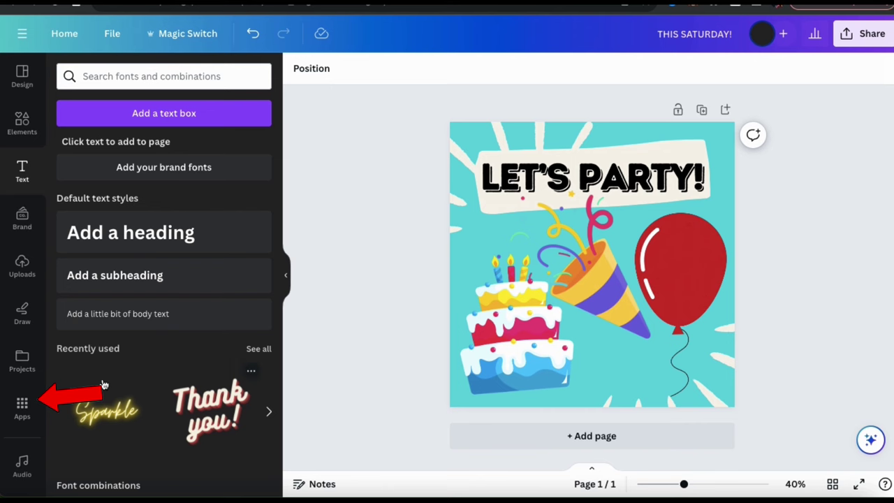
- Find the Magic Morph app among the Canva apps and open it for the party design
click(23, 412)
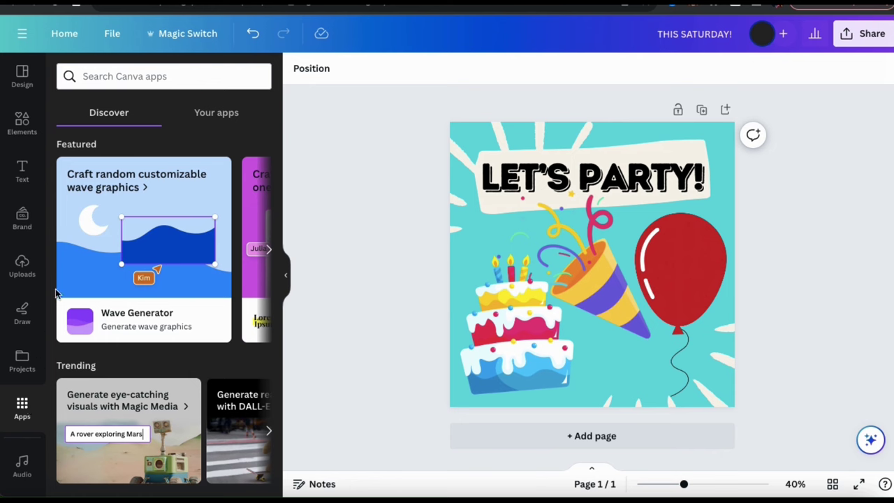
click(129, 77)
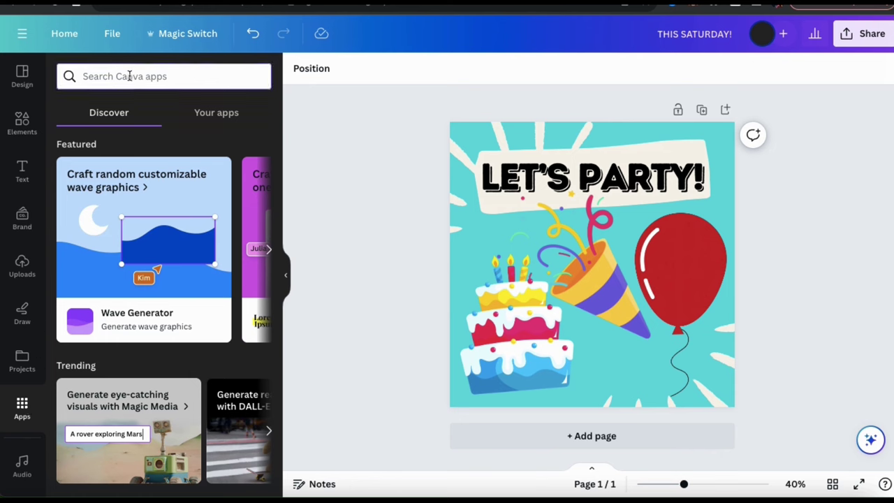
text(Magic Morph)
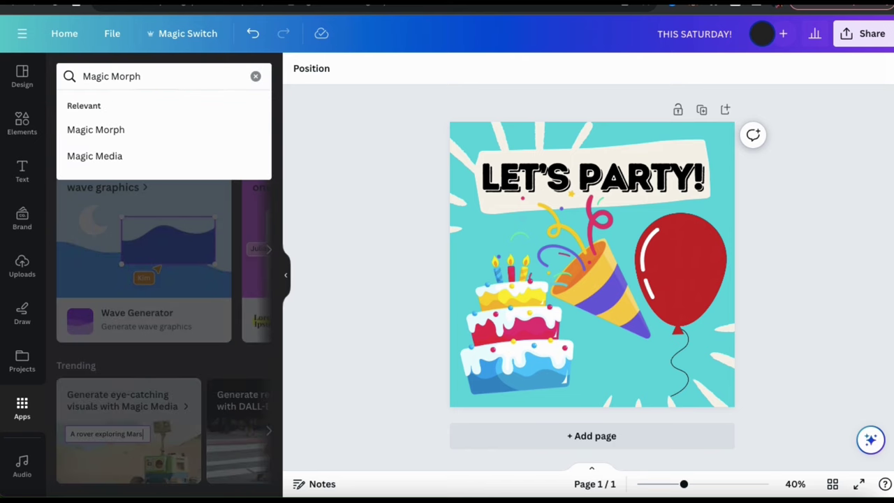
key(Return)
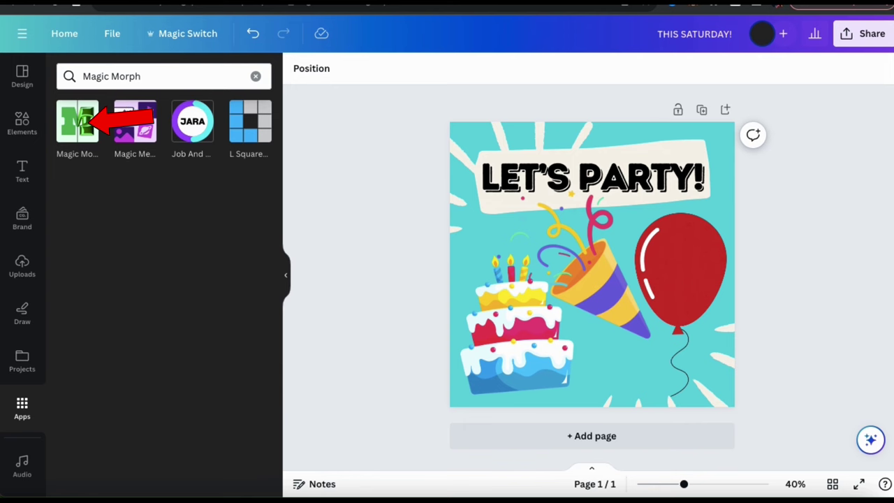
click(82, 125)
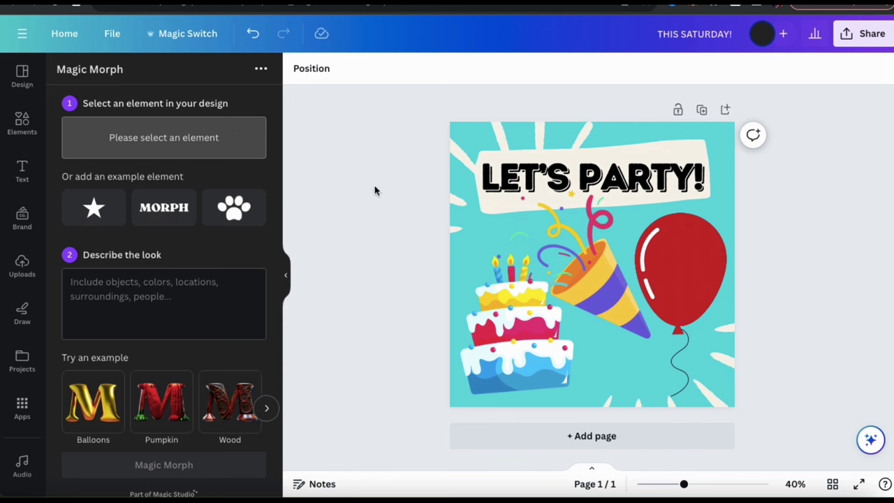
- Run Magic Morph on the "LET'S PARTY!" heading with the prompt "Make it look like it's made of colored balloons."
click(535, 183)
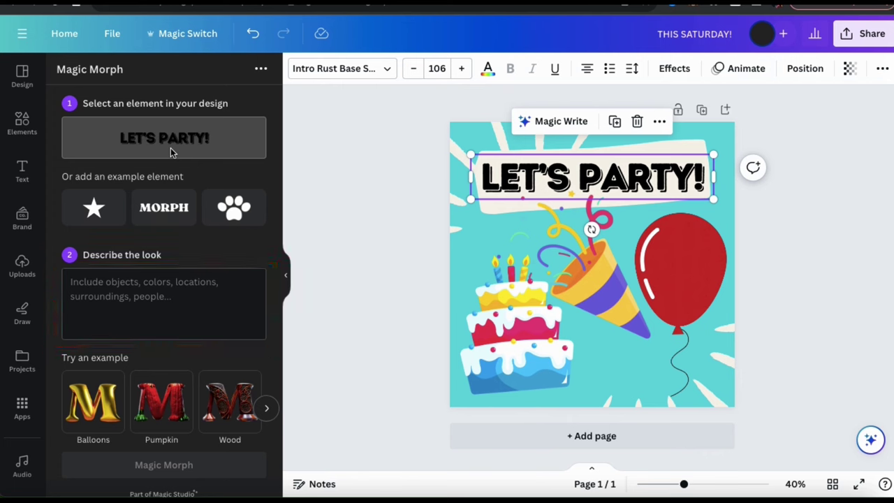
click(165, 302)
text(Make it look like it's made of col)
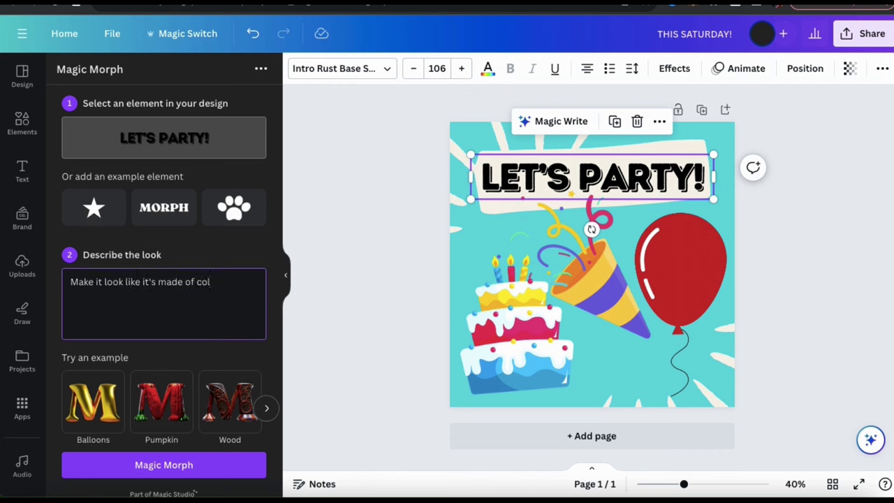
text(ored balloons.)
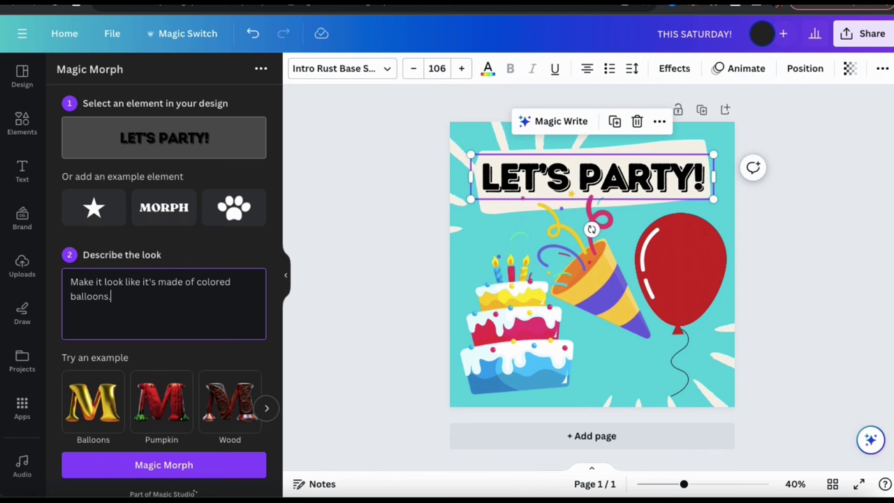
click(163, 469)
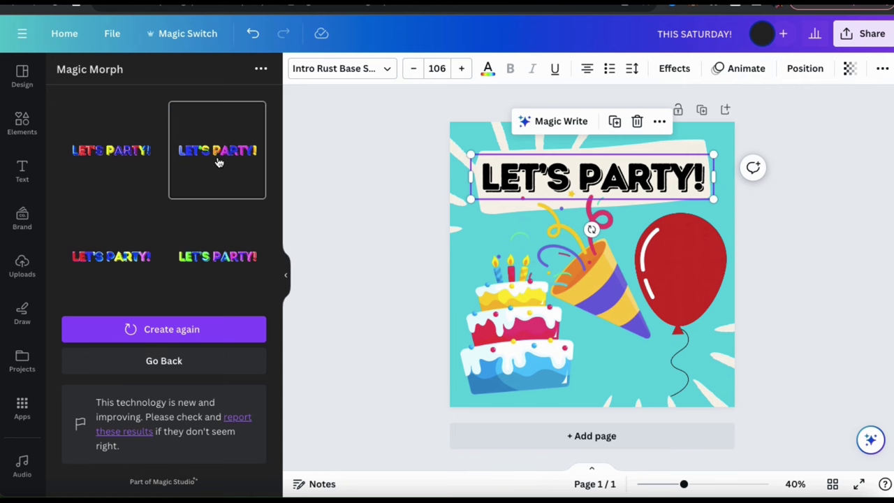
- Add the first balloon-lettering variation, enlarge it over the banner and delete the original black heading
click(134, 174)
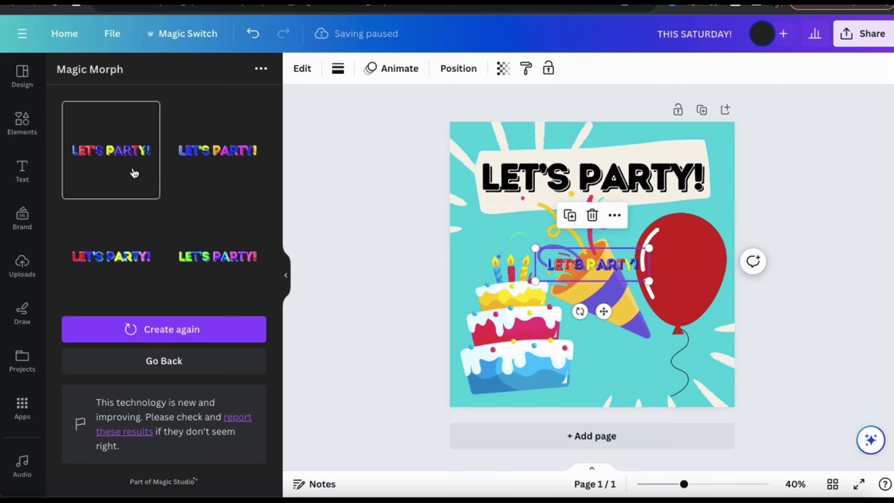
drag(548, 260, 438, 169)
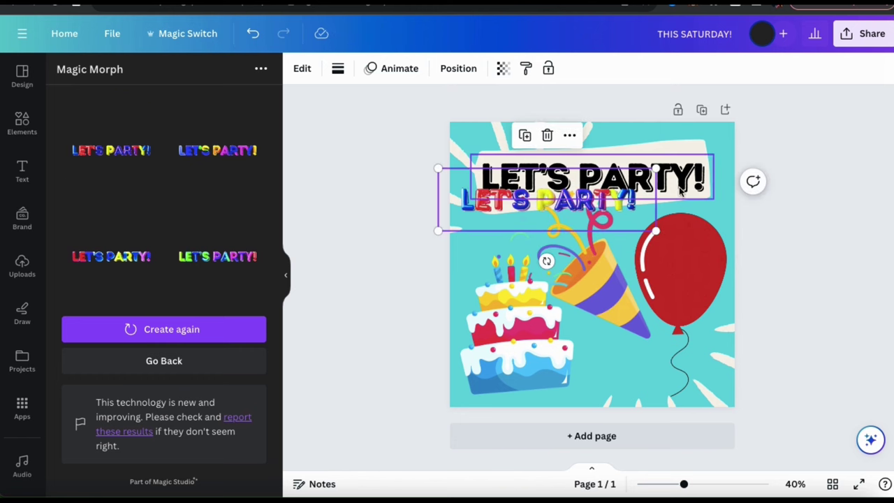
drag(656, 169, 734, 144)
drag(618, 196, 623, 177)
click(632, 180)
key(Delete)
click(768, 176)
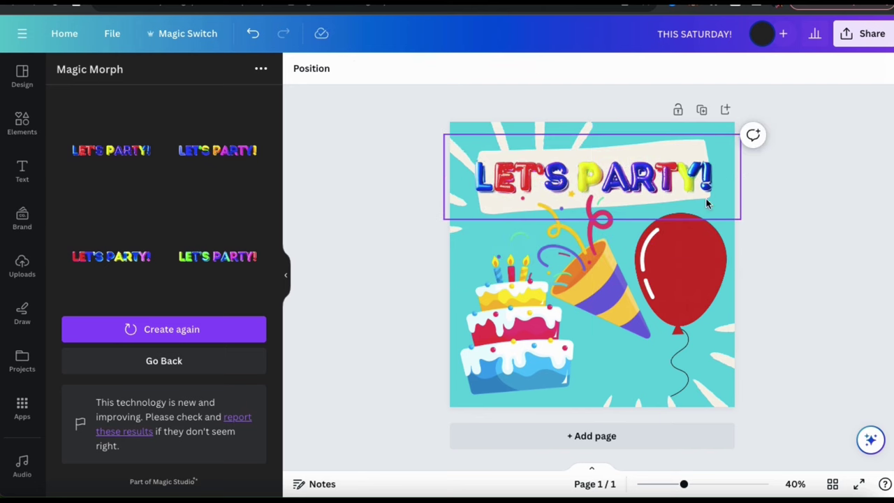
- Try the green-to-purple lettering variation enlarged below the heading, and remove it from the design again
drag(684, 483, 690, 485)
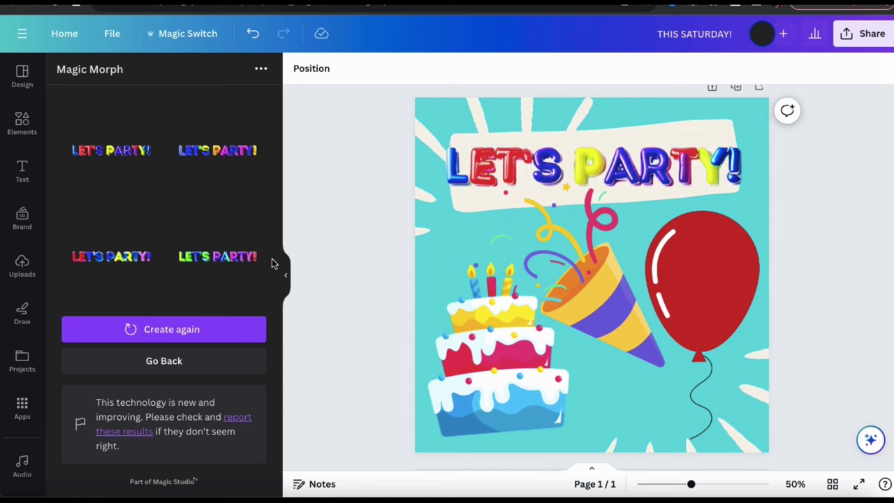
click(197, 268)
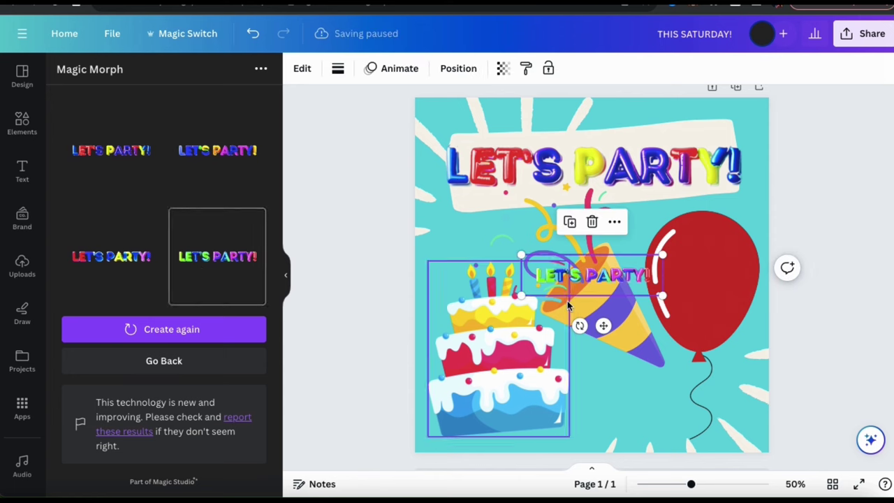
drag(521, 255, 385, 183)
drag(553, 245, 610, 223)
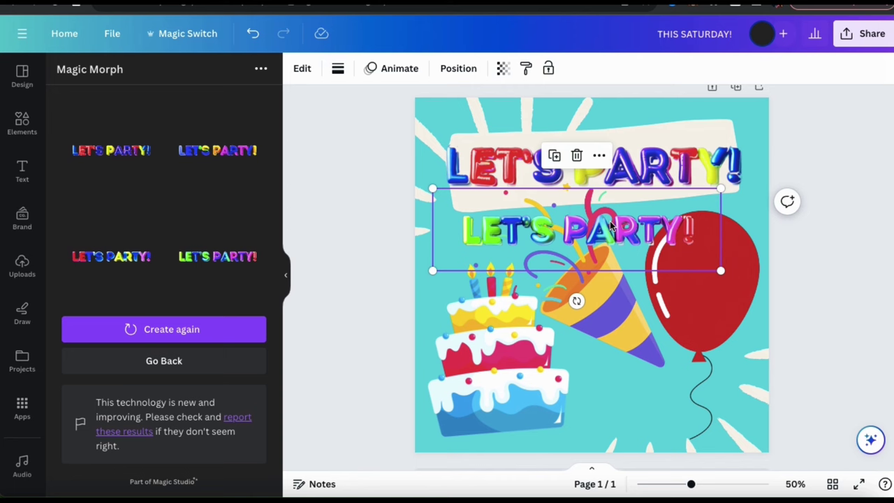
key(Delete)
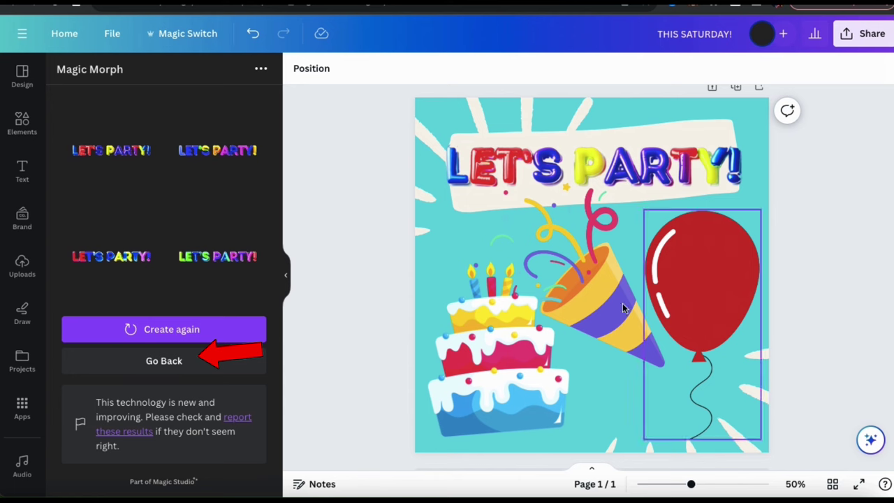
- Return to the Magic Morph prompt and check whether the birthday cake can be used as the element
click(186, 365)
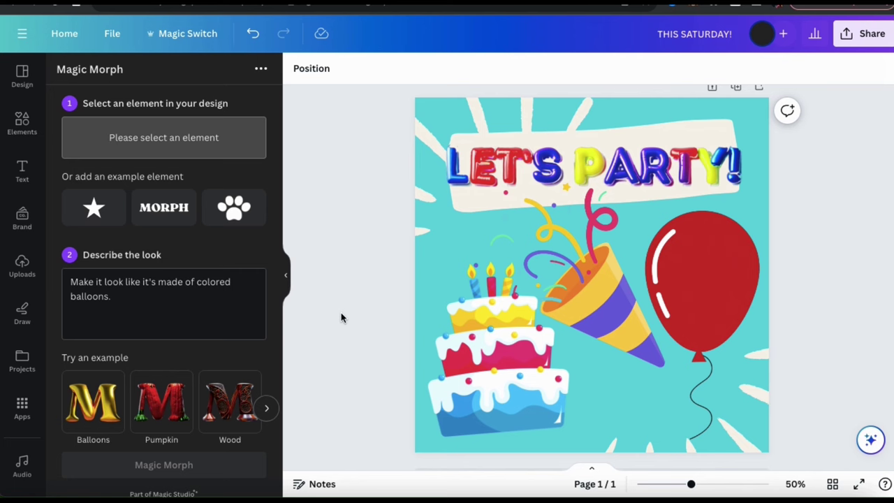
click(469, 371)
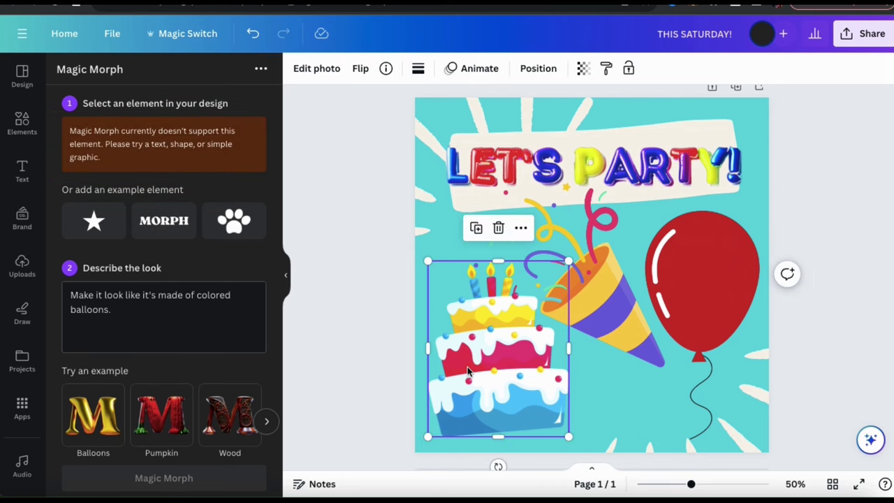
click(399, 343)
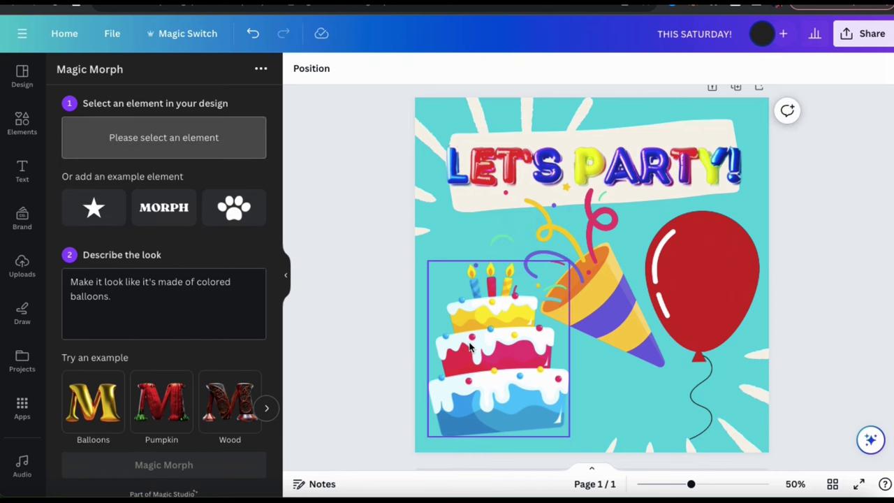
- Run Magic Morph on the red balloon with the prompt "Make it look like it's made of shiny metal gold."
click(666, 288)
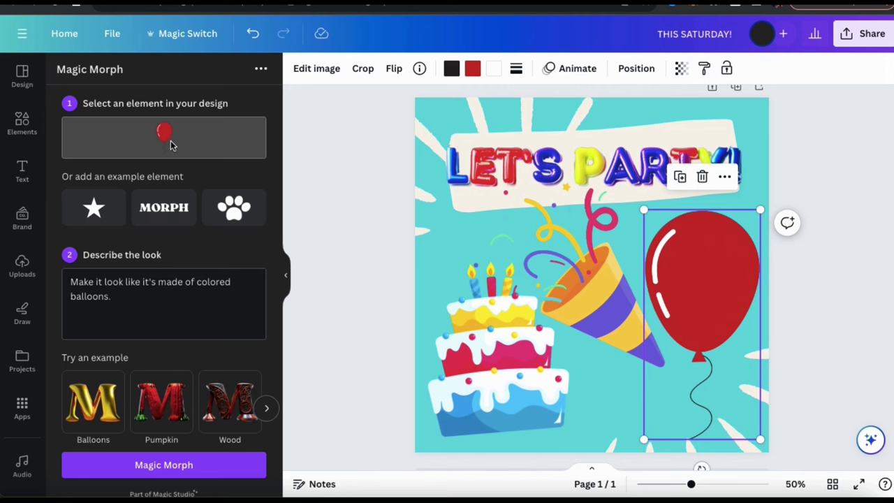
click(161, 291)
drag(160, 291, 56, 277)
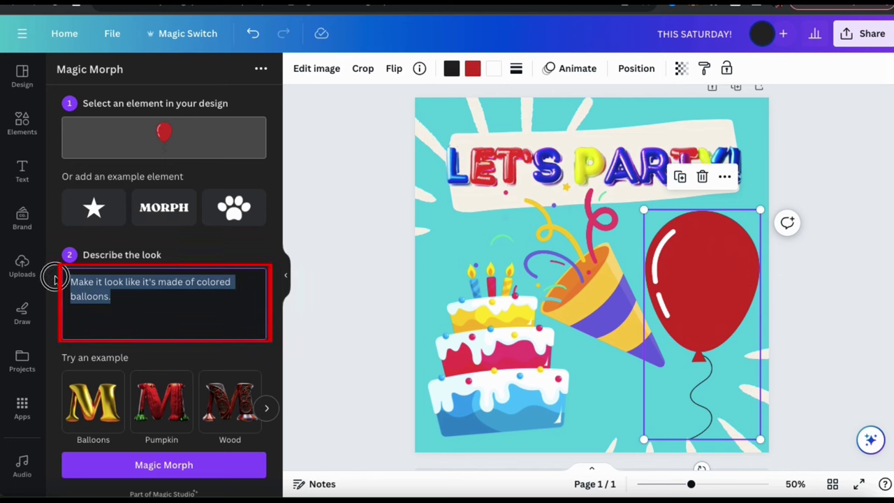
text(Make it look like it)
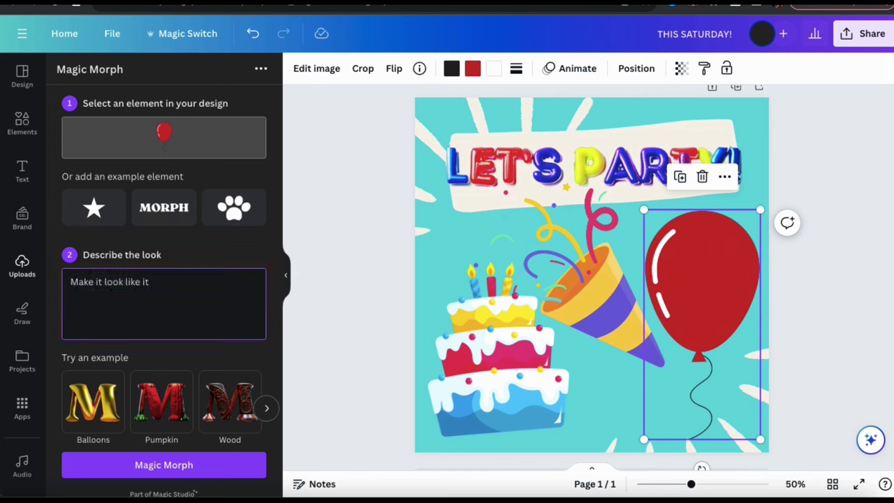
text('s made of shiny metal gold.)
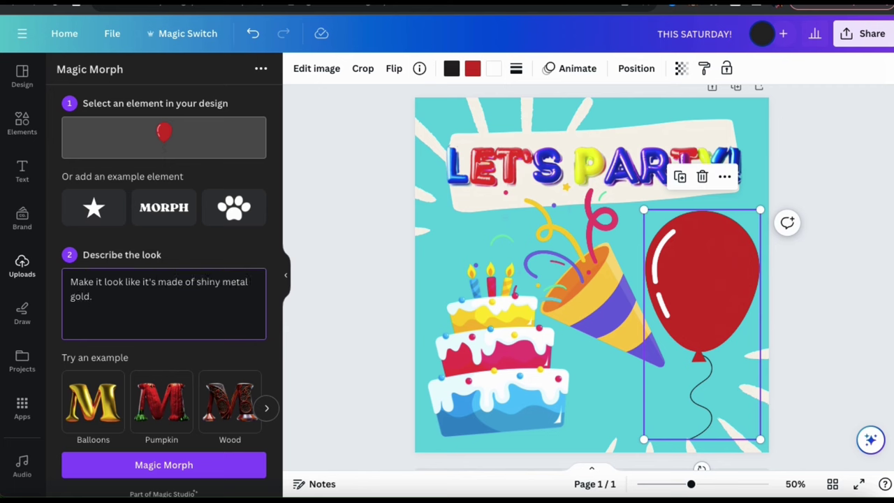
click(177, 474)
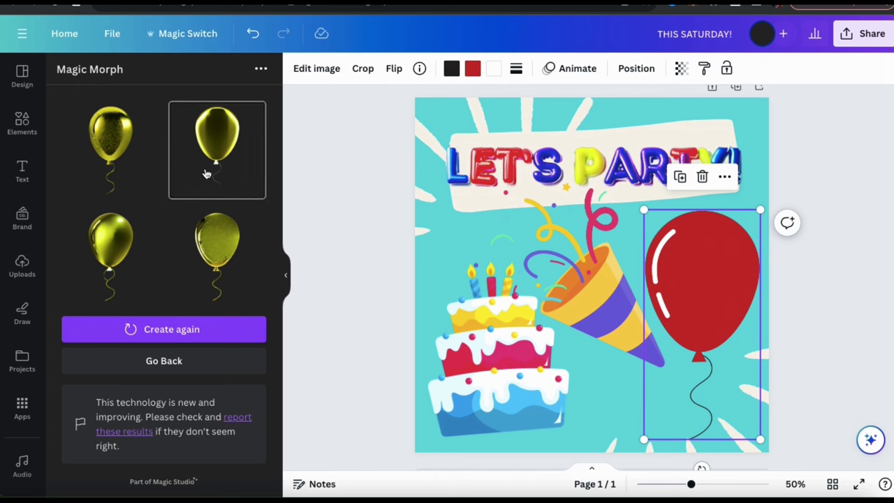
- Replace the red balloon with the first gold variation, enlarged and positioned where the original was
key(Escape)
click(140, 177)
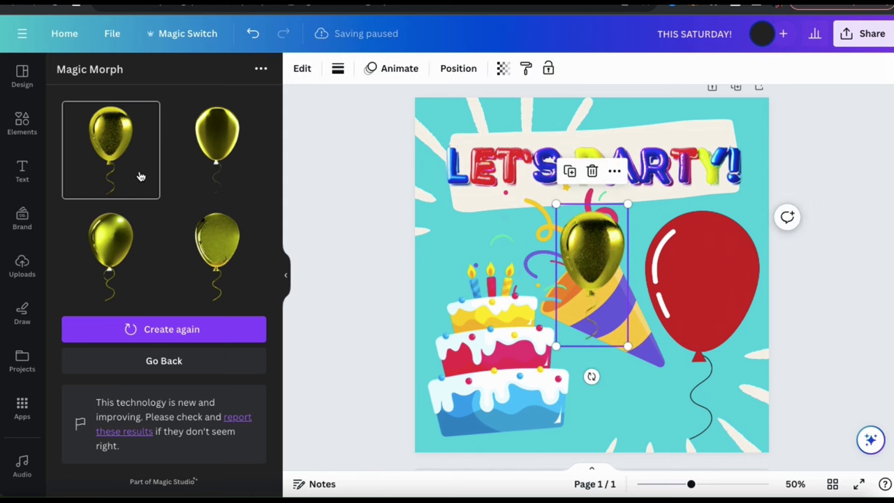
click(688, 287)
key(Delete)
click(609, 274)
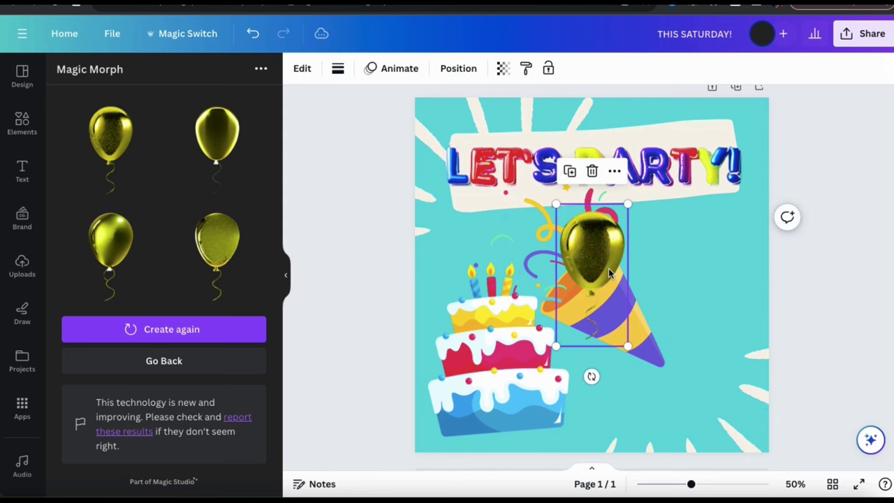
drag(627, 346, 698, 480)
drag(619, 325, 678, 314)
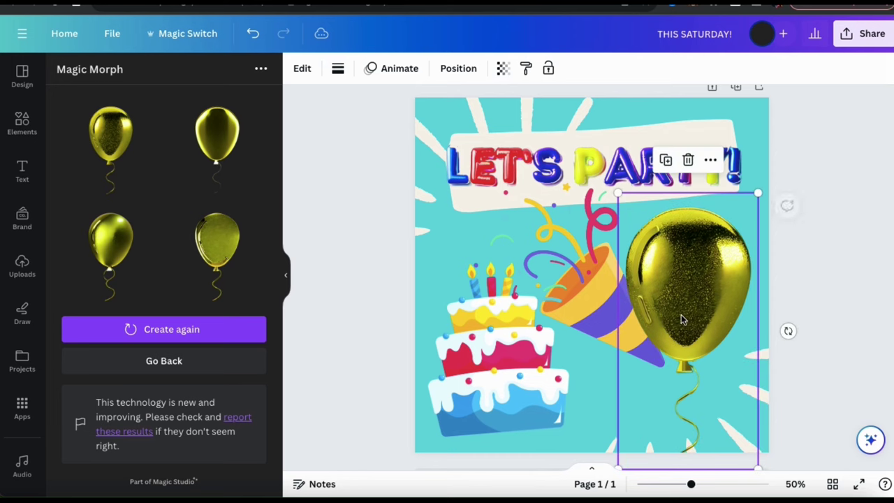
click(811, 351)
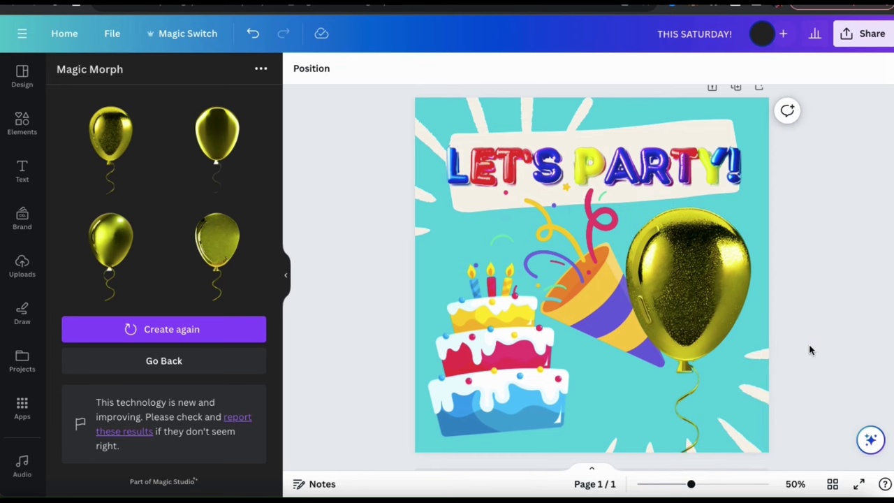
- Run Magic Morph on the party popper with the prompt "Make it look like it's made of flowers."
click(229, 364)
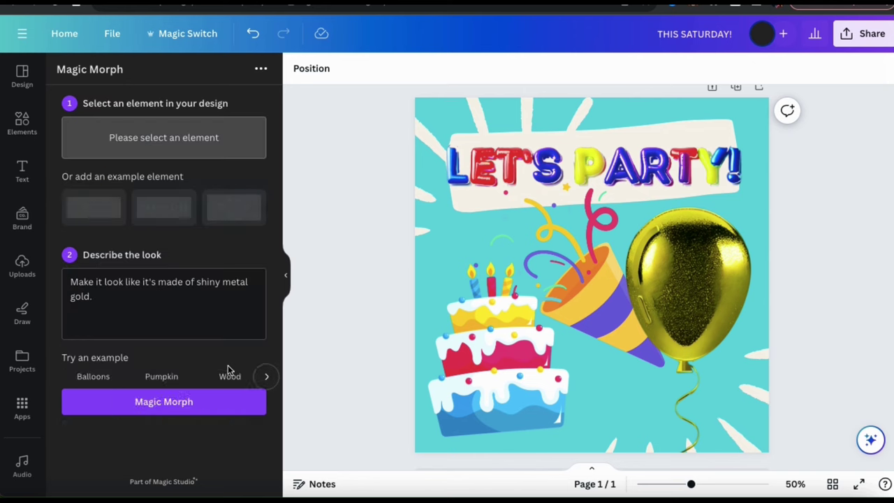
click(593, 300)
triple_click(144, 293)
text(Make it look like it's made of flowers.)
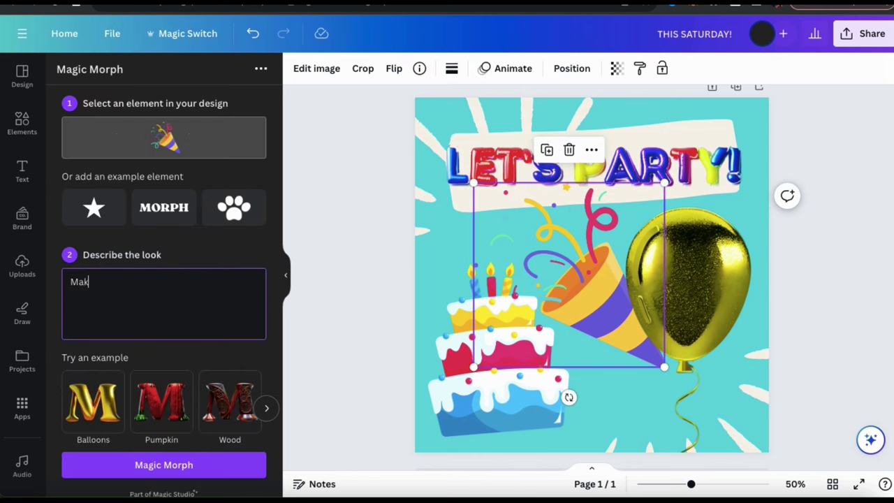
click(171, 465)
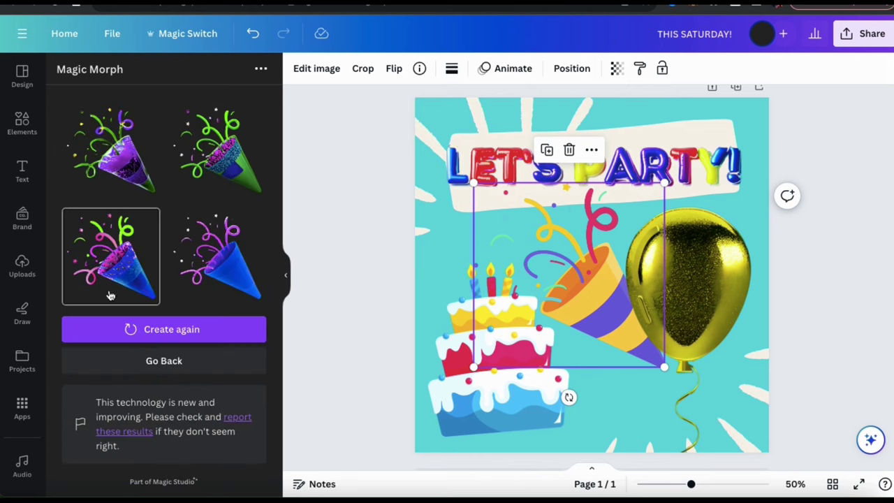
- Replace the party popper with the first purple-and-green variation, enlarged and placed between the cake and the balloon
click(126, 167)
drag(615, 305, 584, 313)
drag(505, 244, 409, 188)
drag(654, 371, 697, 423)
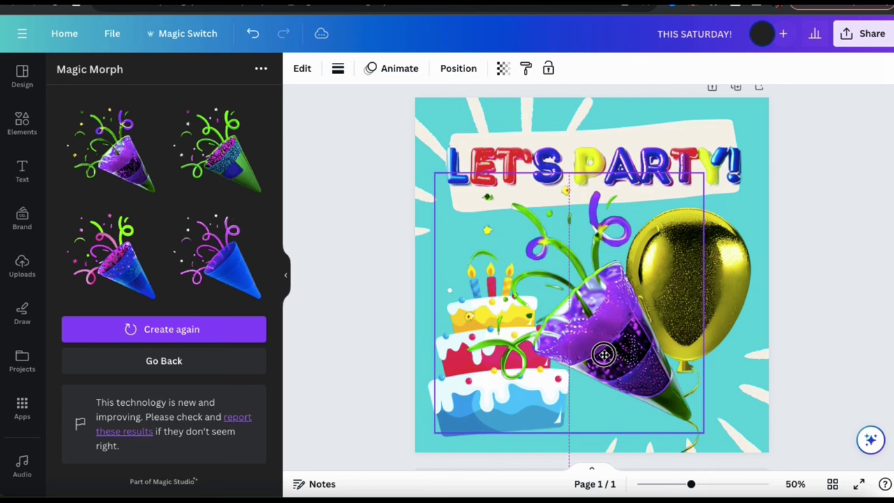
drag(602, 354, 614, 363)
click(853, 333)
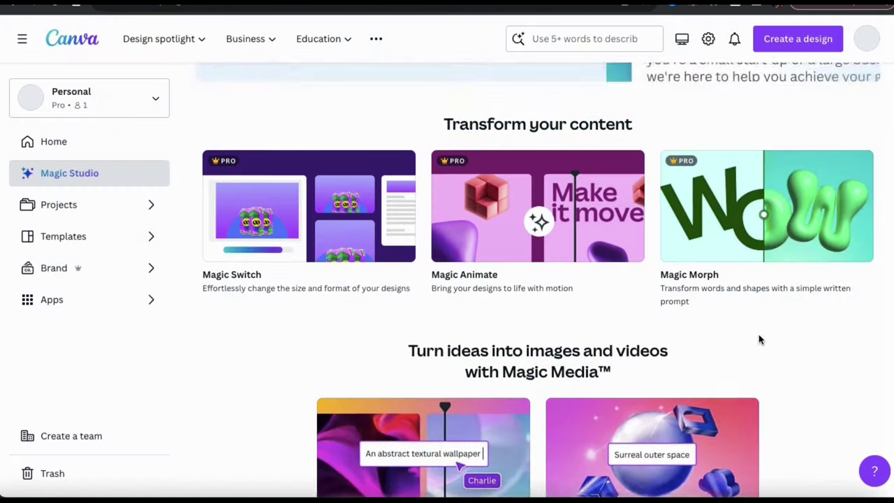
- Look at the Magic Media section for images and videos on the Magic Studio page
scroll(759, 340, down, 3)
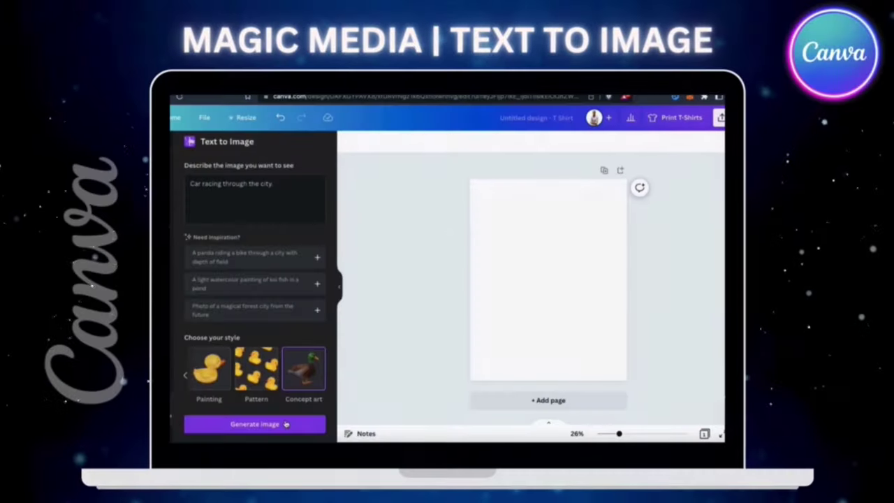
- Generate concept art from the prompt "Car racing through the city." and enlarge the light blue car image to fill the page
click(286, 424)
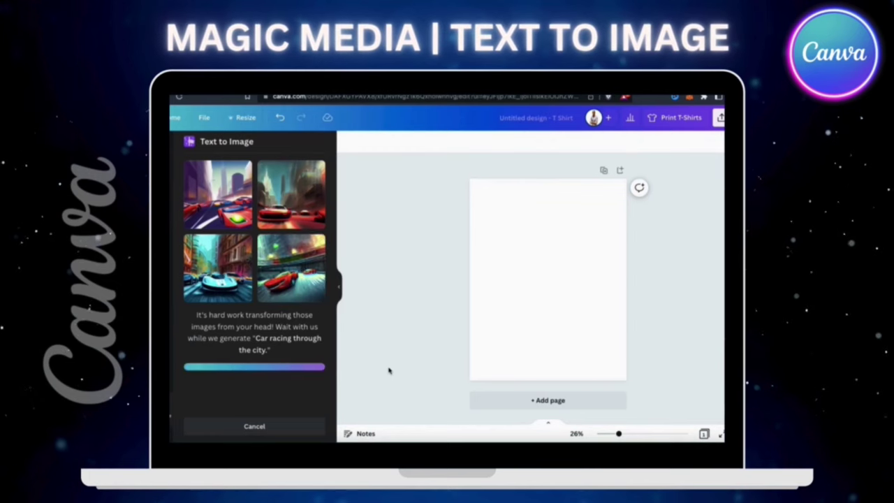
click(218, 267)
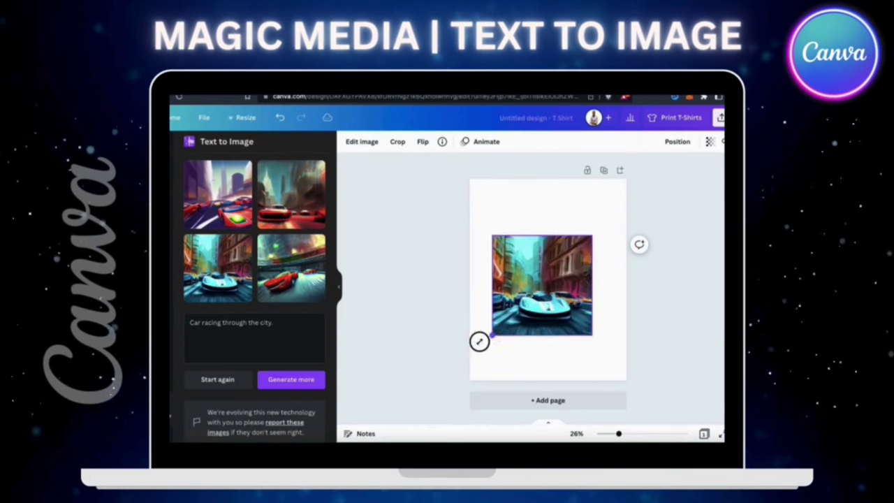
drag(479, 341, 465, 371)
drag(593, 235, 628, 176)
mouse_move(629, 370)
mouse_down()
mouse_move(657, 379)
mouse_move(618, 363)
mouse_up()
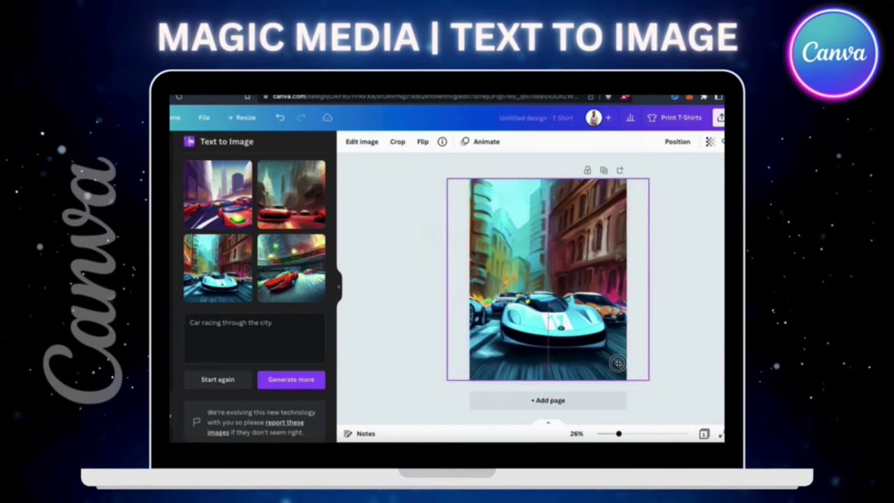
key(Escape)
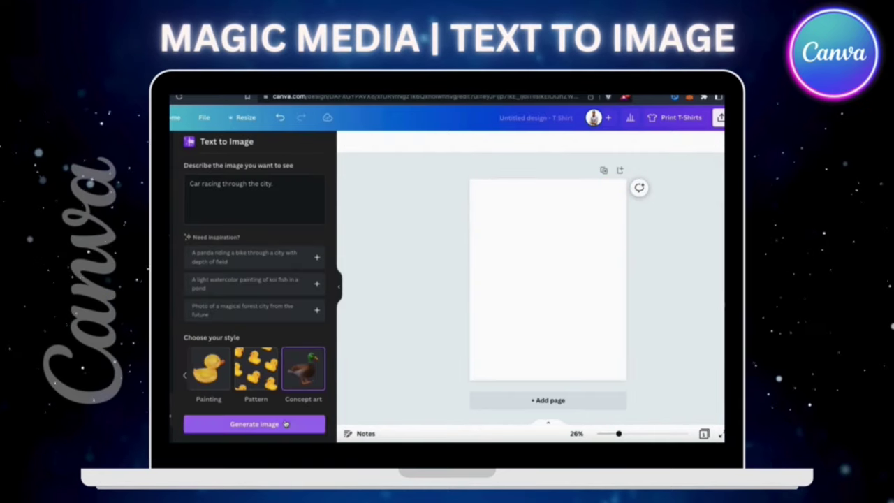
click(290, 424)
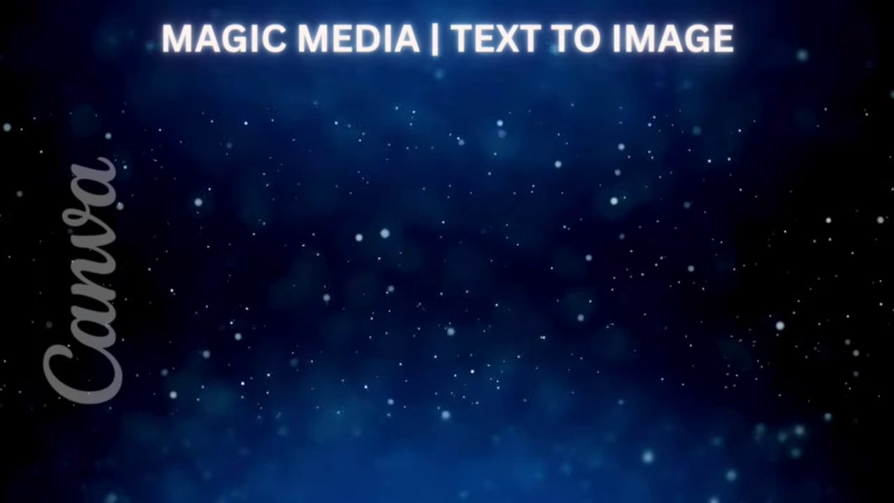
- Generate a video from the prompt "A magical kingdom where all of your dreams come true"
text(eams come true)
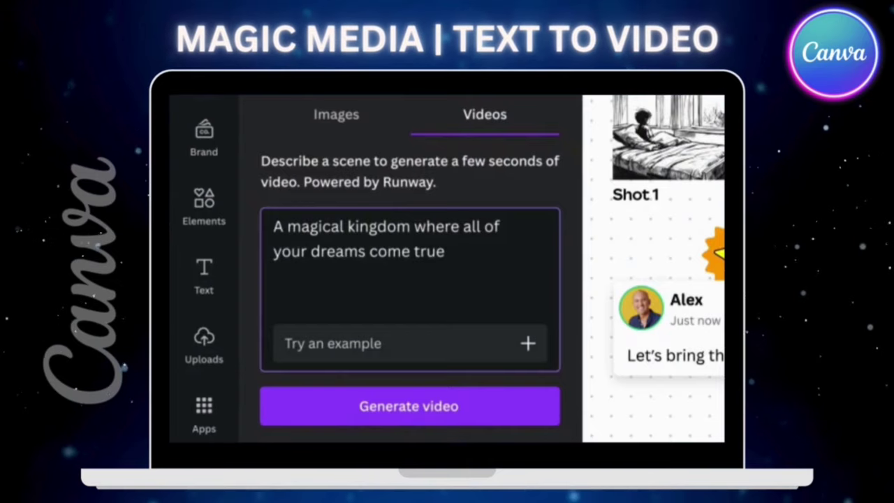
click(515, 414)
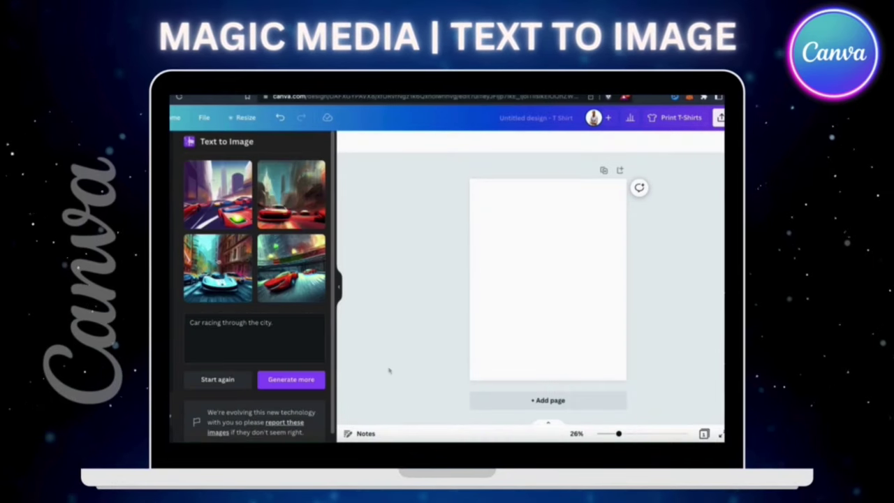
- Place the light blue racing car result on the T-shirt page, enlarge it, and generate concept art from the car prompt again
click(218, 268)
drag(596, 233, 646, 178)
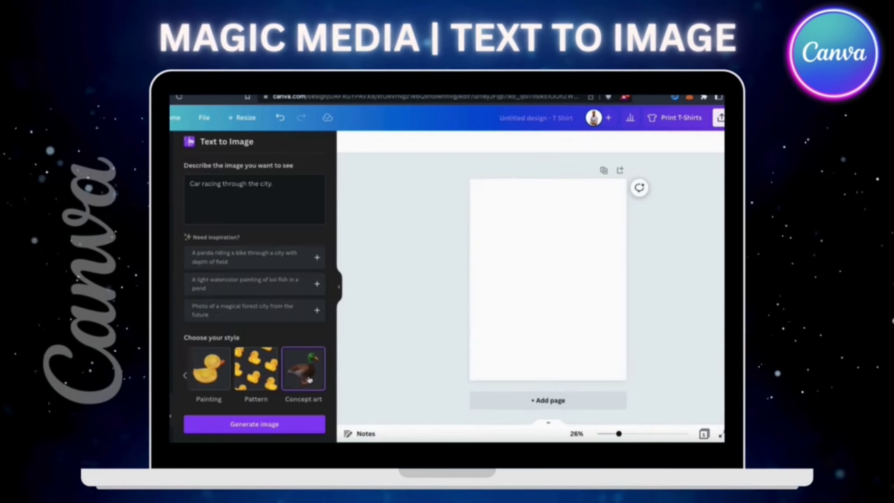
click(254, 423)
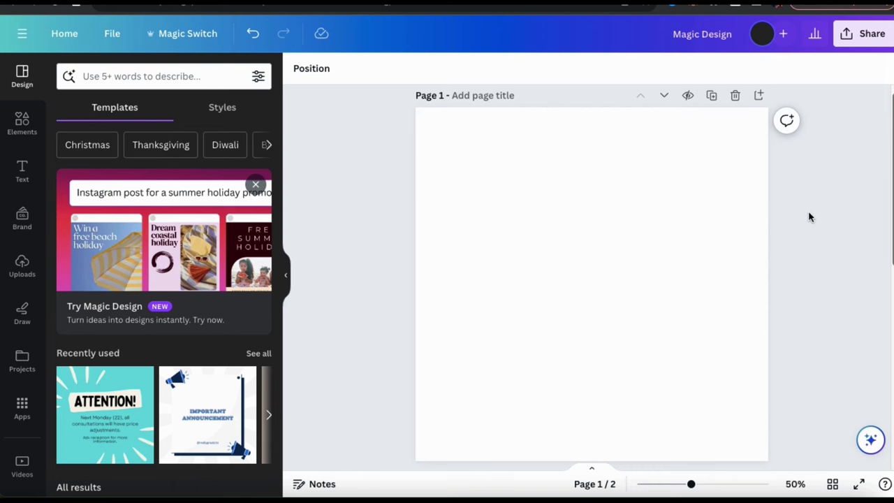
- Search the apps for "Magic Media" and open the Magic Media app
click(22, 412)
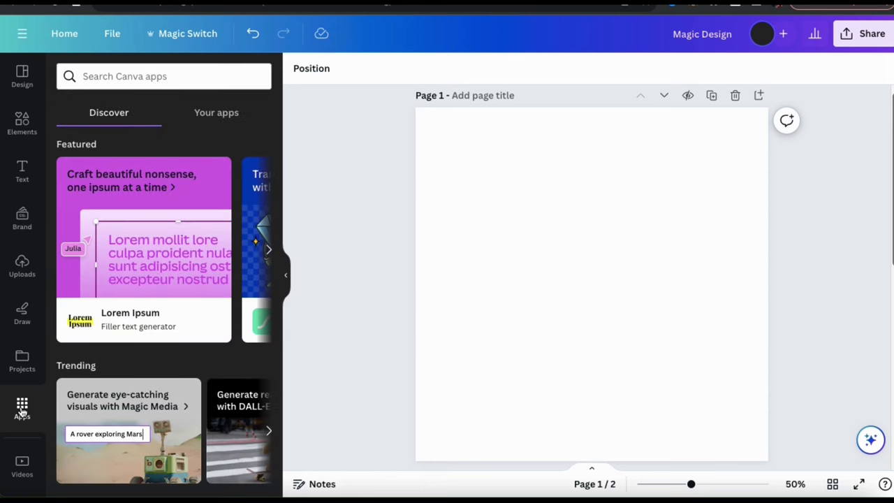
click(116, 80)
text(Magic Media)
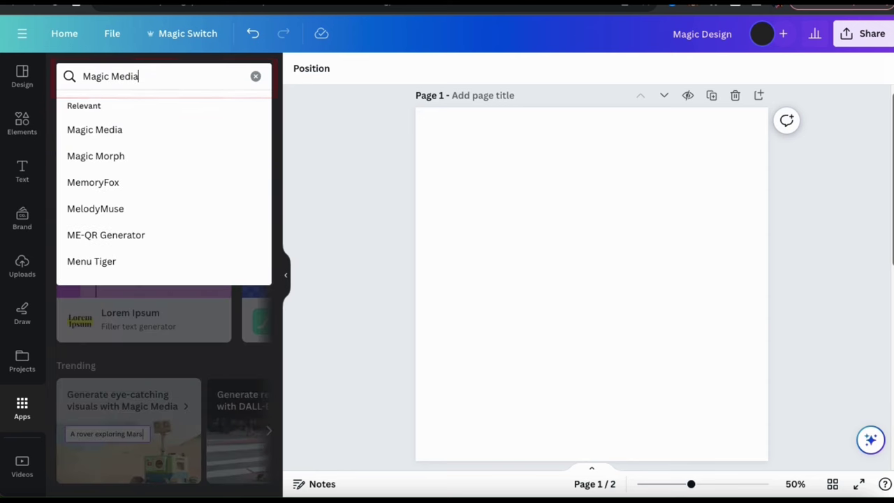
key(Return)
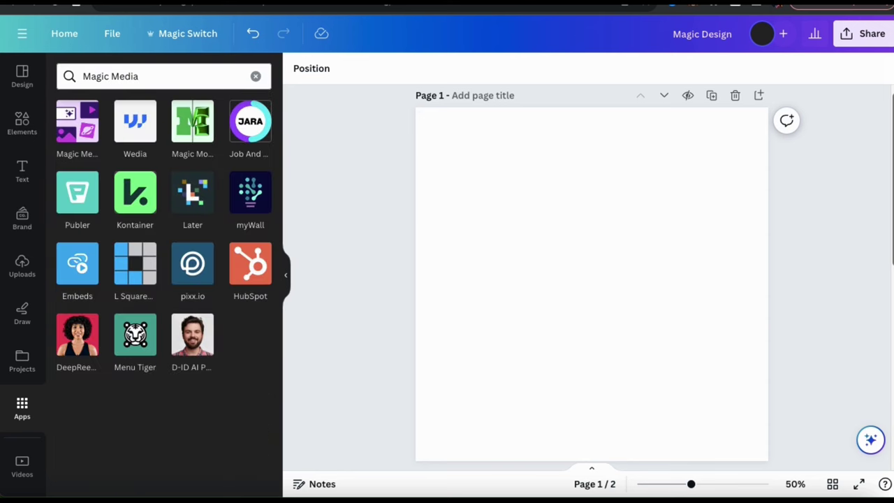
click(78, 128)
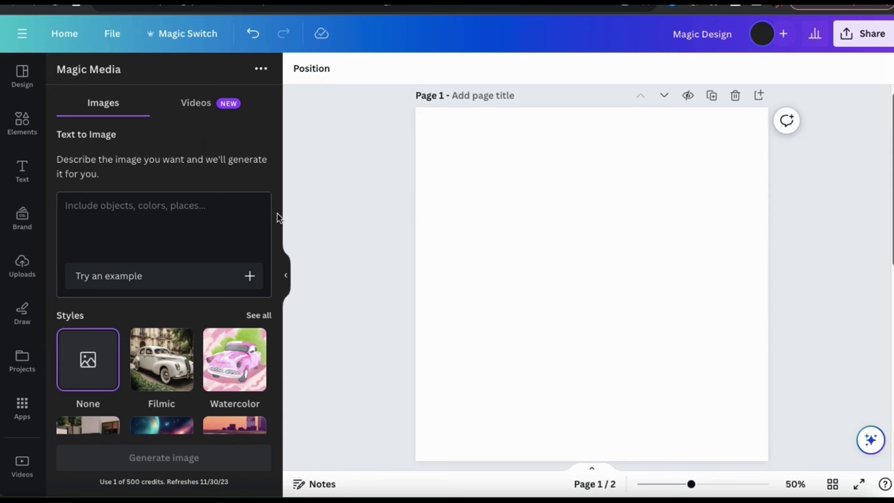
- Review the Text to Image options and enter the prompt "A reindeer running though a dark snowy forest."
scroll(276, 218, down, 2)
scroll(277, 218, down, 3)
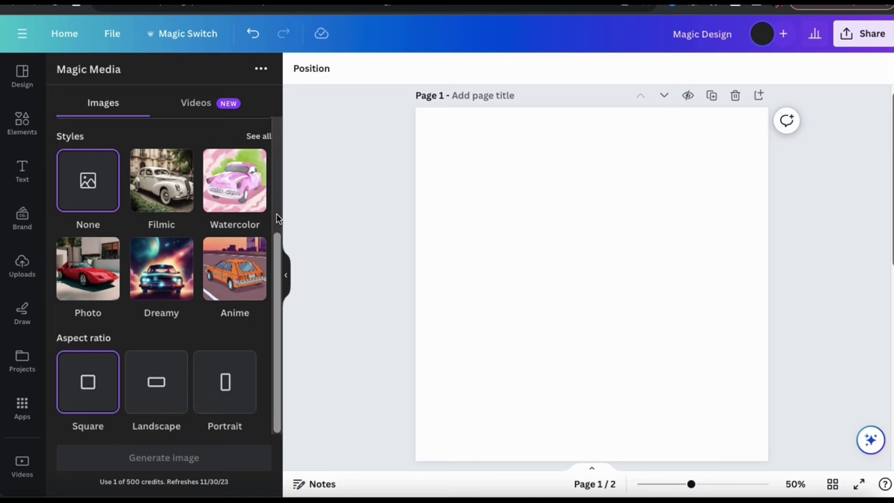
scroll(276, 218, up, 5)
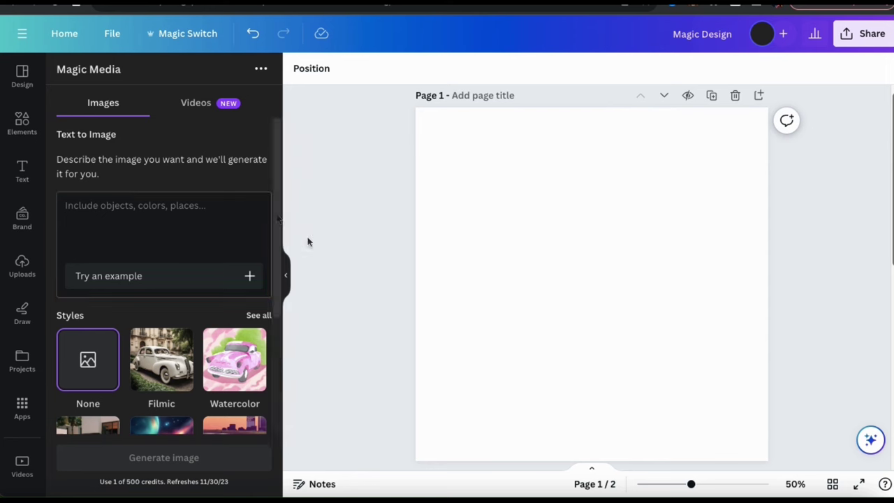
click(197, 220)
text(A )
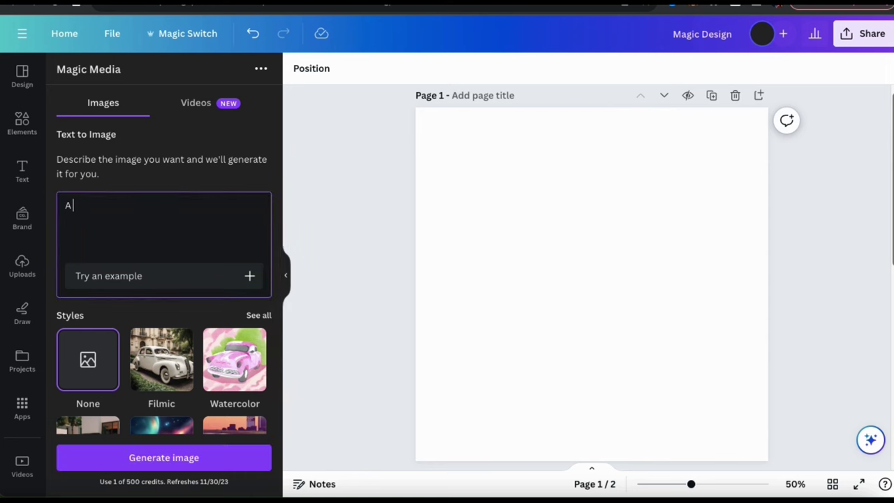
text(reindeer running though a dark snowy forest.)
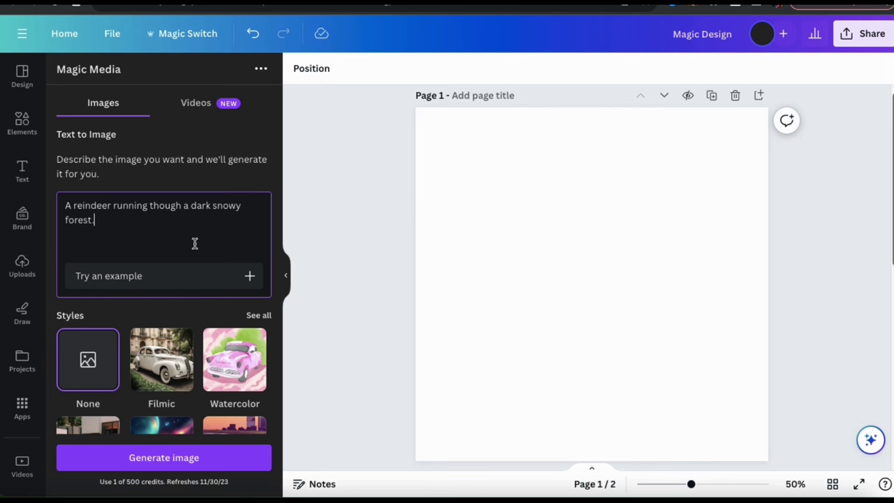
- Choose the Dreamy style from the full style list and generate the reindeer images in Square aspect ratio
scroll(273, 328, down, 2)
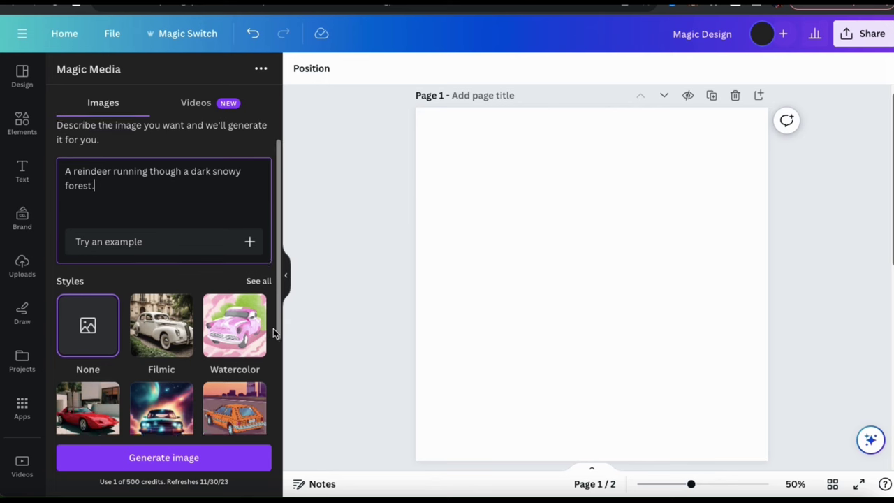
scroll(273, 328, down, 2)
scroll(273, 328, up, 1)
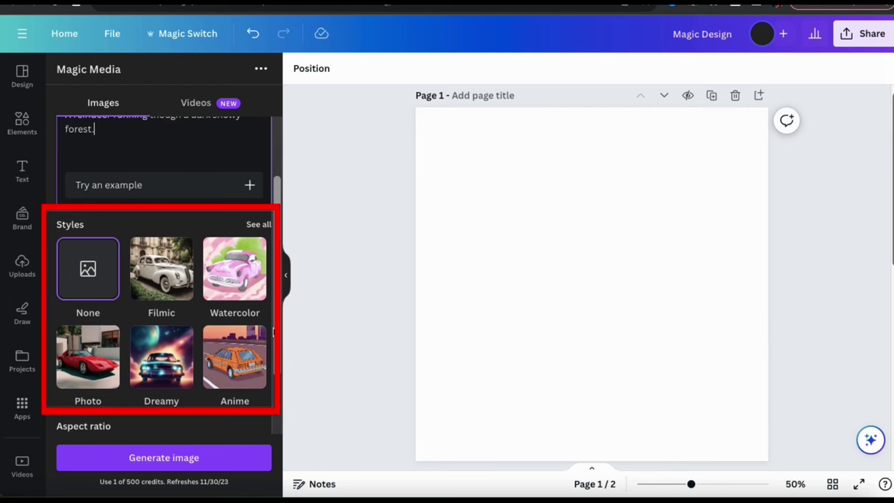
click(257, 227)
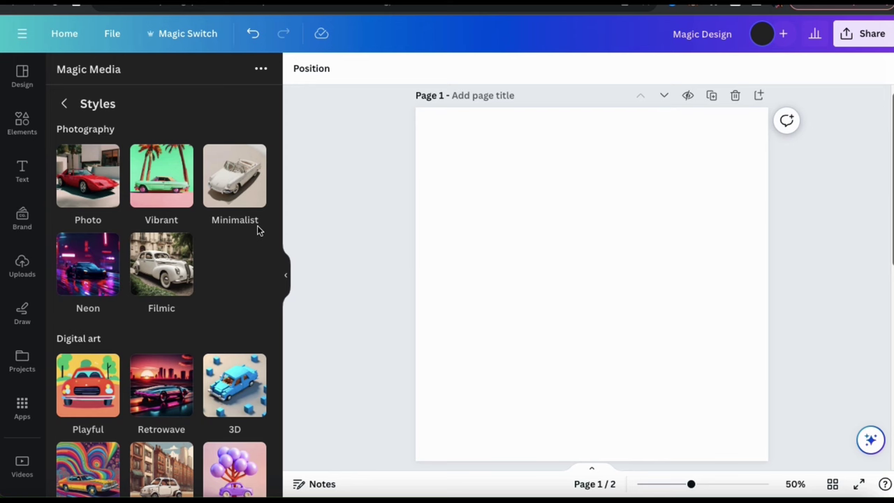
scroll(257, 224, down, 3)
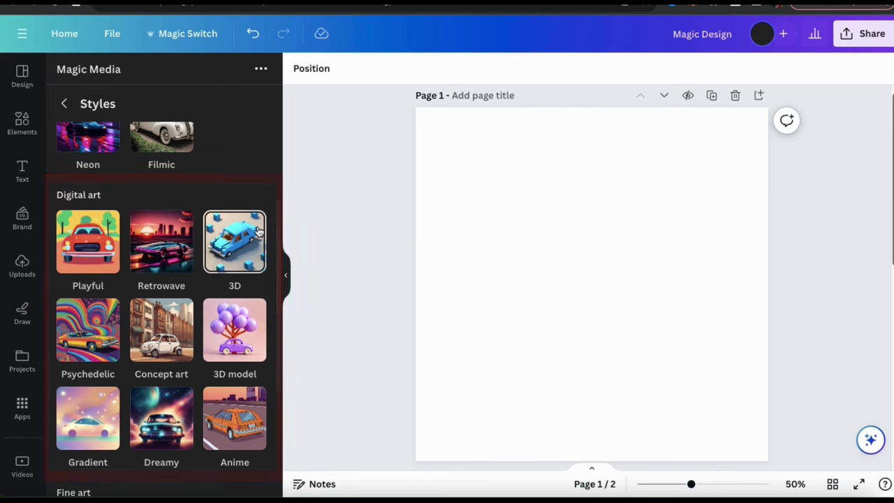
scroll(257, 231, down, 3)
scroll(259, 231, down, 1)
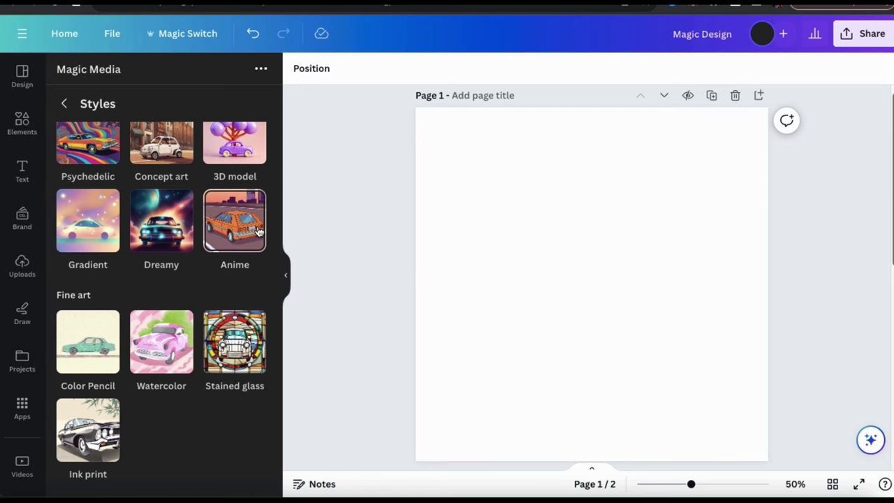
click(161, 229)
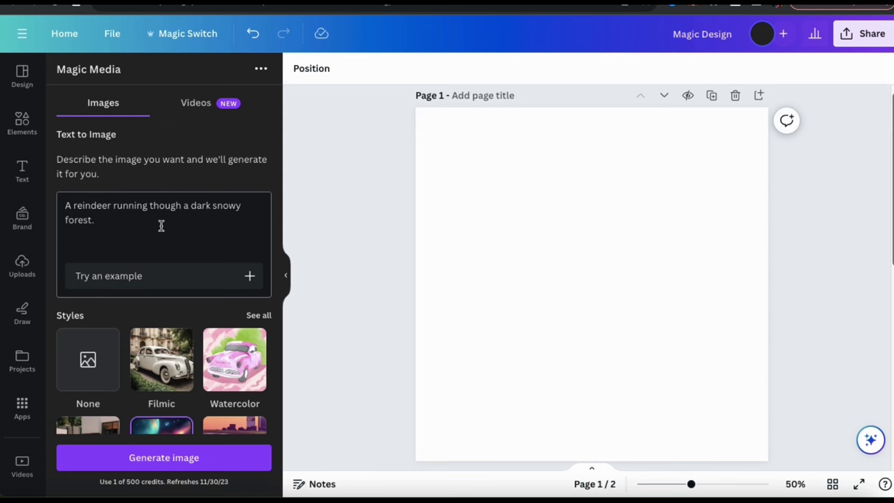
scroll(204, 404, down, 5)
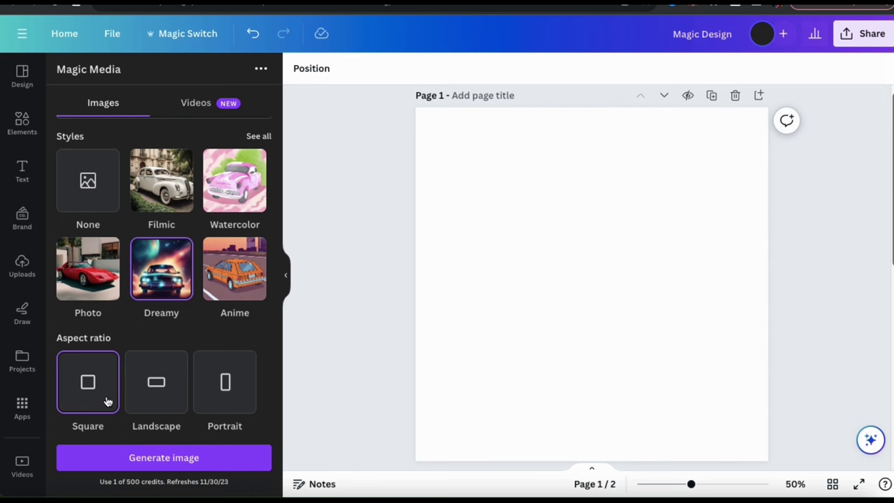
click(167, 466)
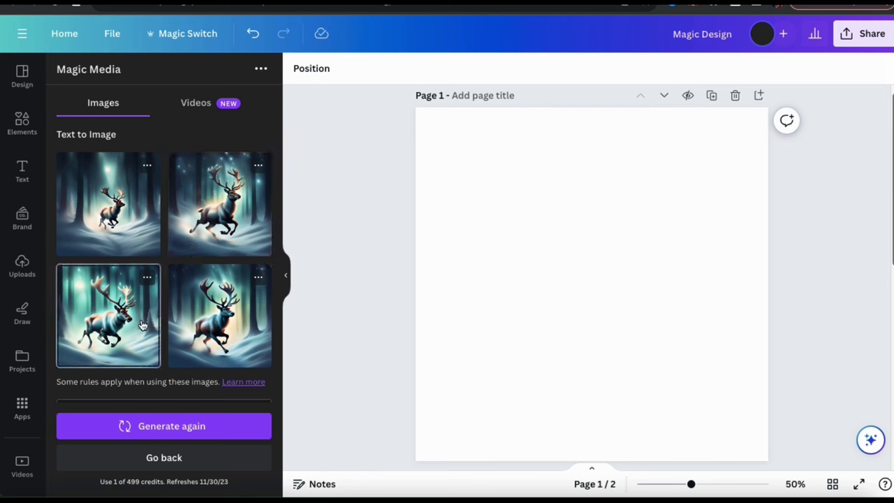
- Add the second generated reindeer image to page 1 and set it as the page background
click(223, 222)
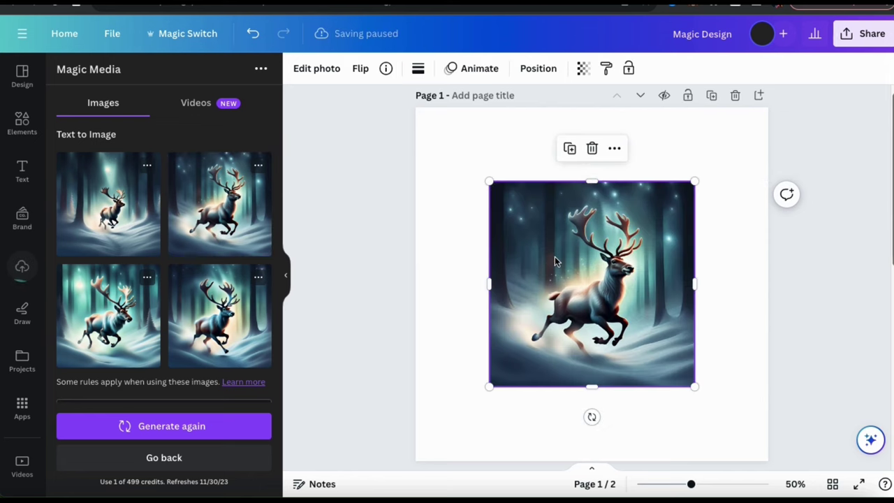
right_click(554, 257)
click(600, 449)
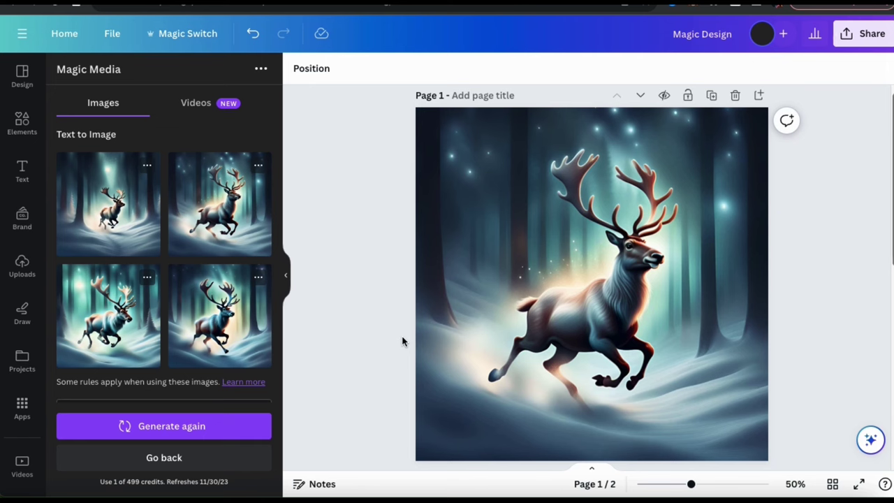
- Add the text "HAPPY HOLIDAYS!" in white with a shadow along the lower edge of the page
click(22, 171)
click(130, 231)
click(488, 68)
text(HAPPY HOLIDAYS!)
drag(591, 285, 591, 426)
- Search the elements for "mistletoe" and place a green-leaf, red-berry graphic above the end of the greeting text
click(22, 124)
click(164, 76)
text(mistletoe)
key(Return)
click(83, 220)
drag(591, 293, 726, 404)
click(828, 379)
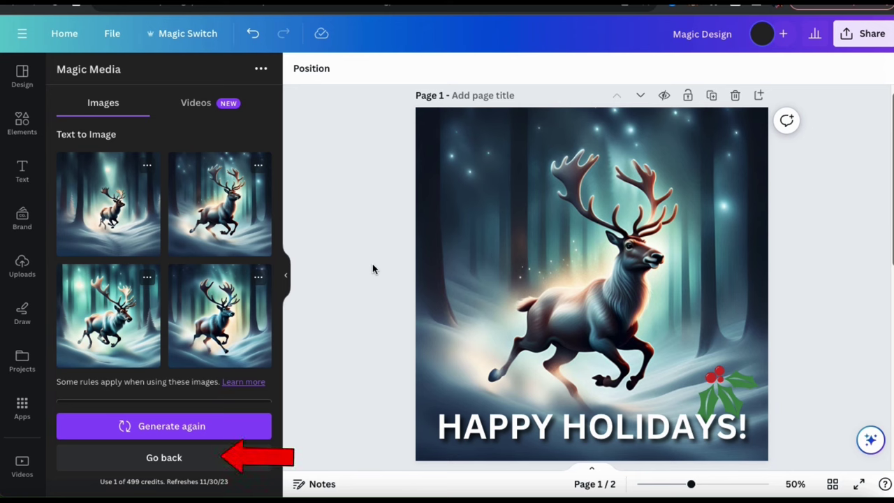
- Return to an empty Text to Image prompt and delete the greeting, the leaf graphic and the reindeer background from page 1
click(166, 458)
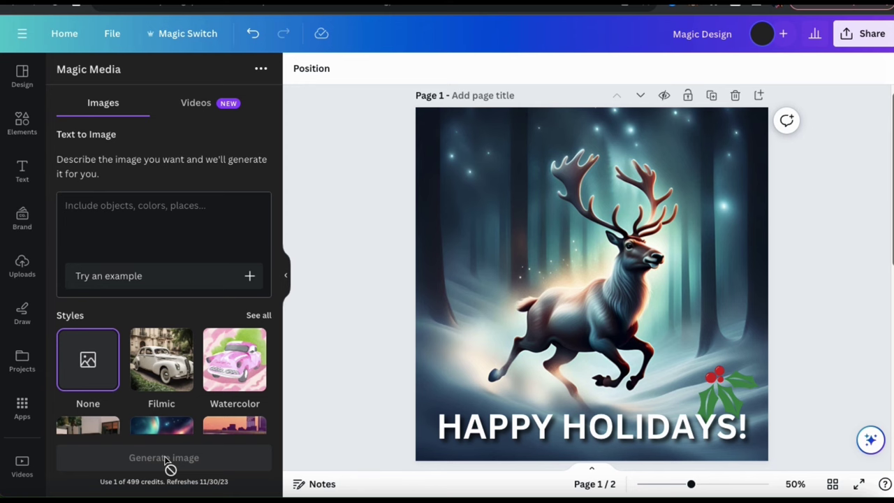
drag(368, 114, 748, 441)
key(Delete)
click(674, 398)
key(Delete)
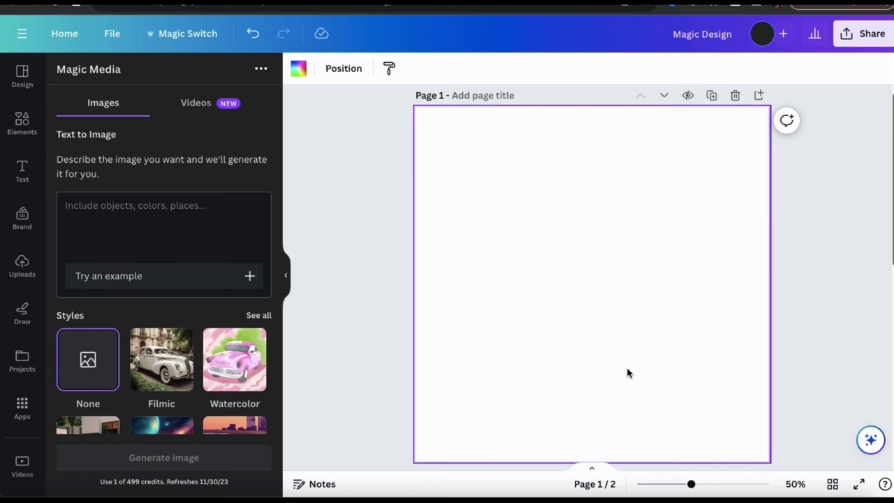
click(389, 251)
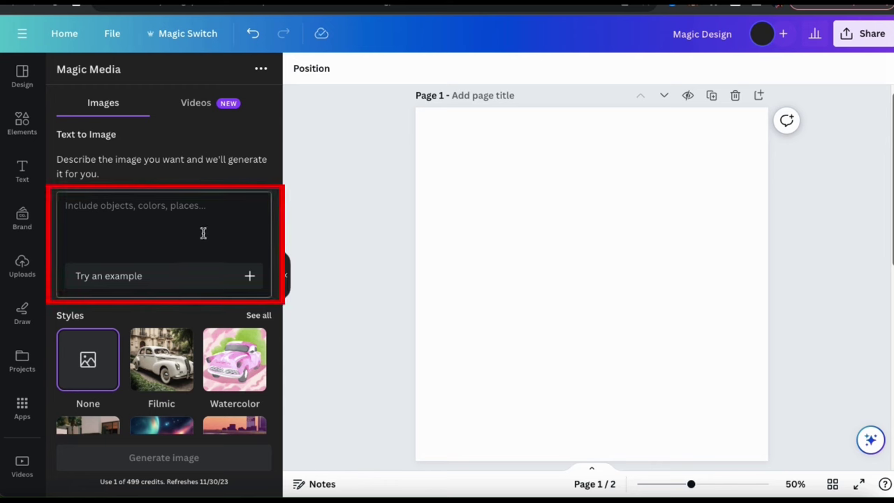
- Enter the image prompt "A motorcycle racing down a curvy mountain road."
text(A motorcyle)
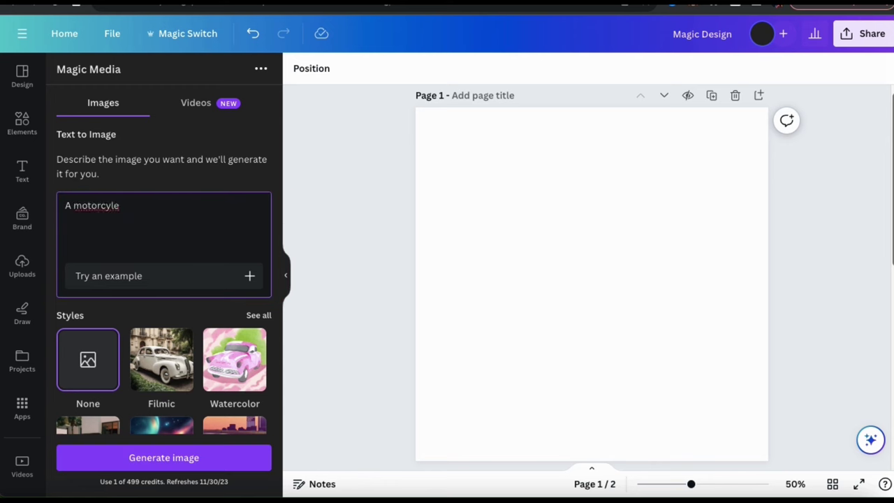
key(BackSpace)
text(cycle racing down a curvy mountain )
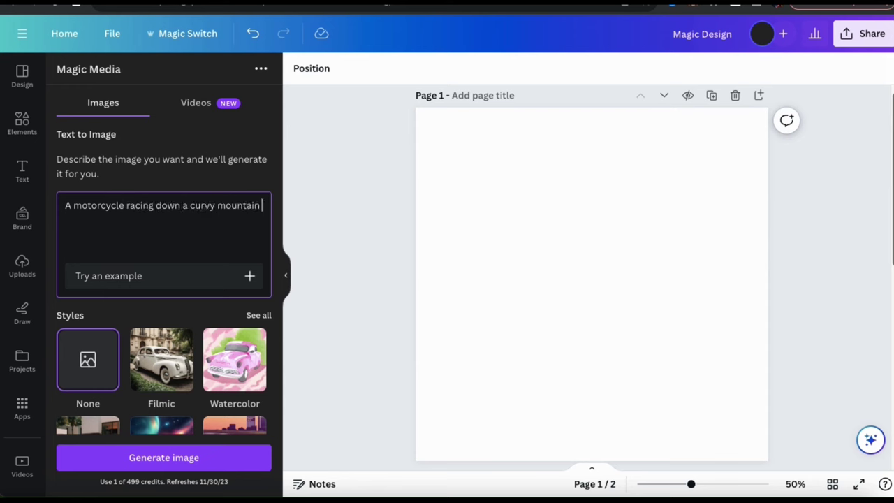
text(road.)
click(314, 253)
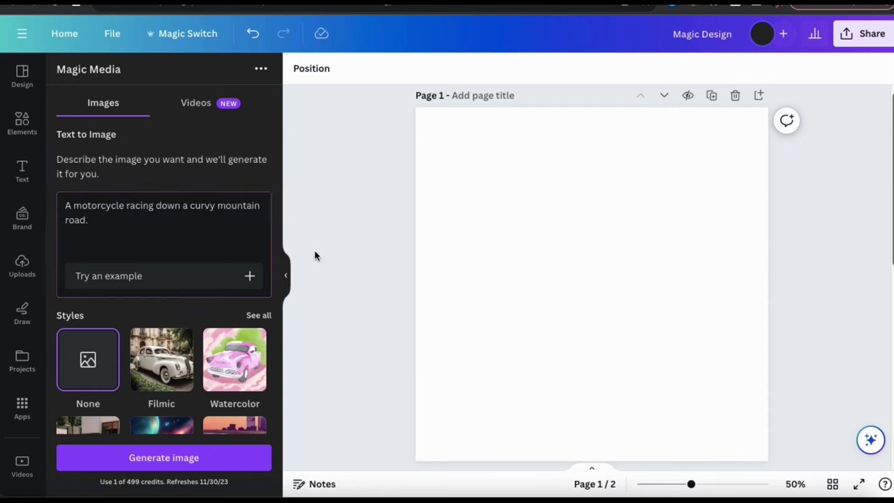
- Choose the Neon style for the motorcycle prompt and generate the images
scroll(222, 307, down, 2)
scroll(222, 307, down, 1)
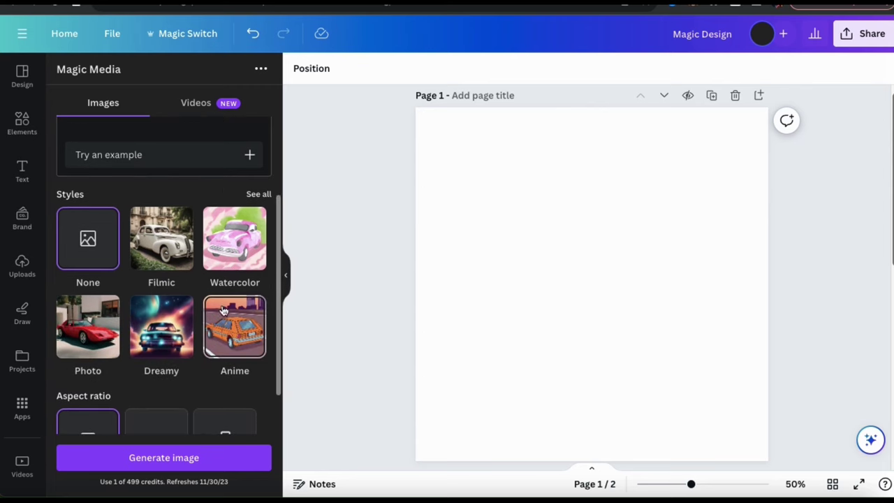
click(256, 193)
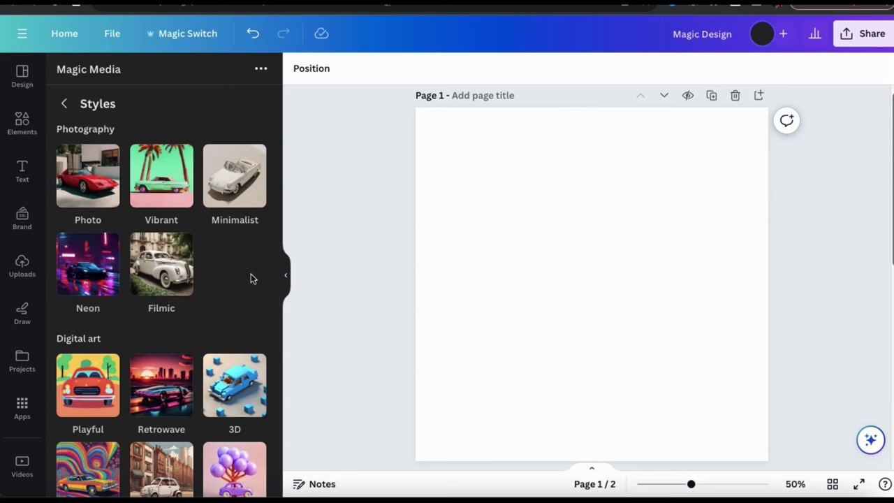
click(97, 281)
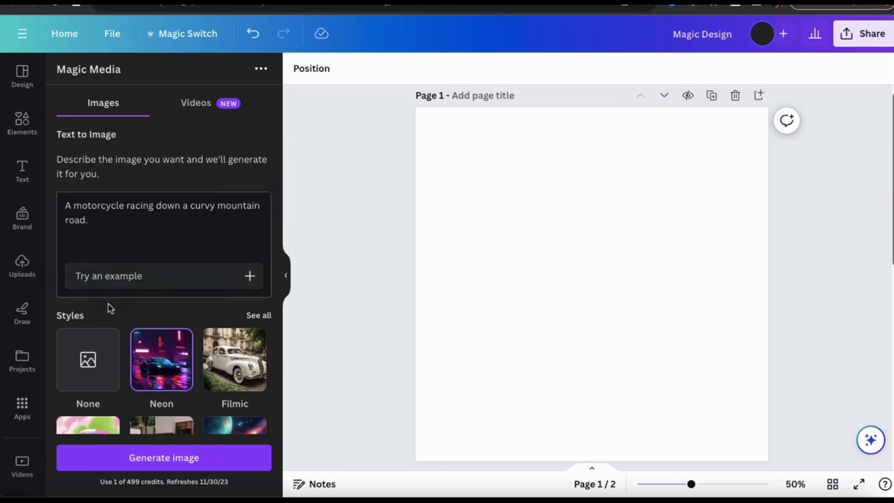
scroll(108, 309, down, 5)
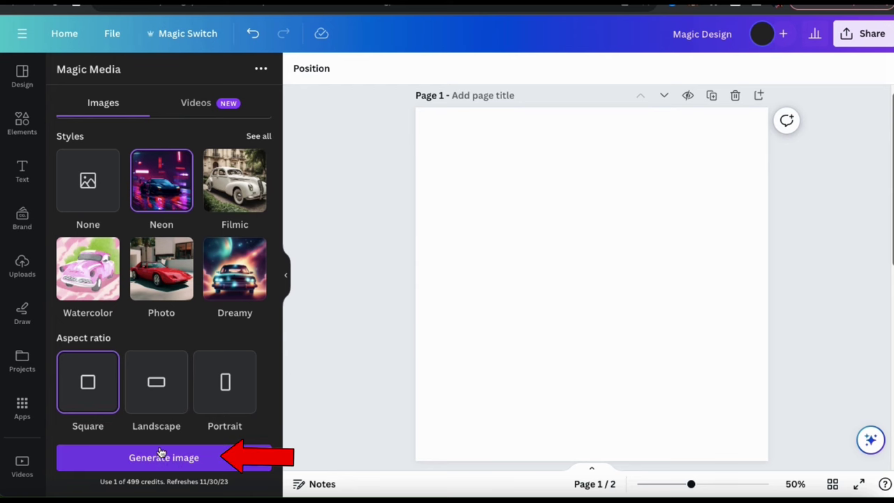
click(160, 458)
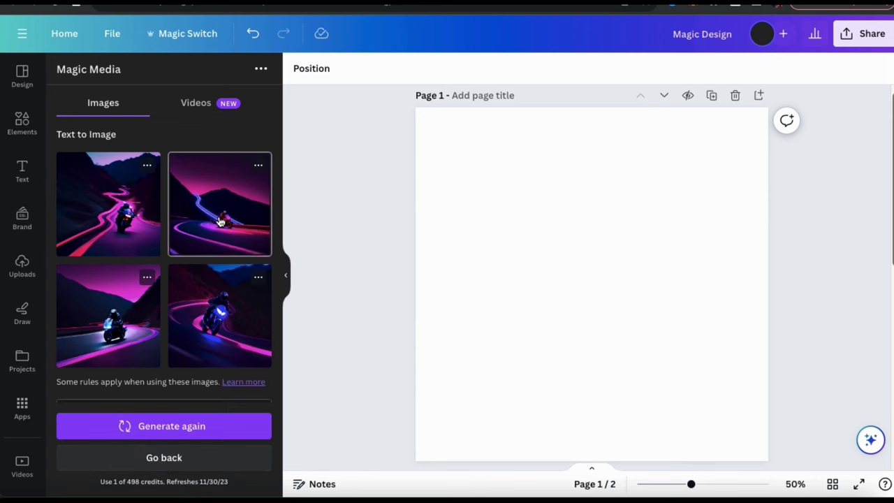
- Add the generated motorcycle image with the glowing blue headlights to page 1 and set it as the background
click(214, 323)
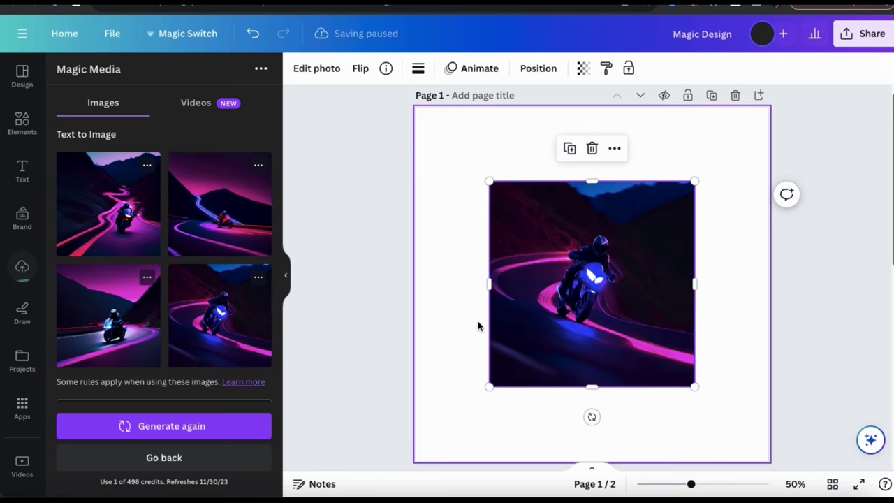
right_click(560, 309)
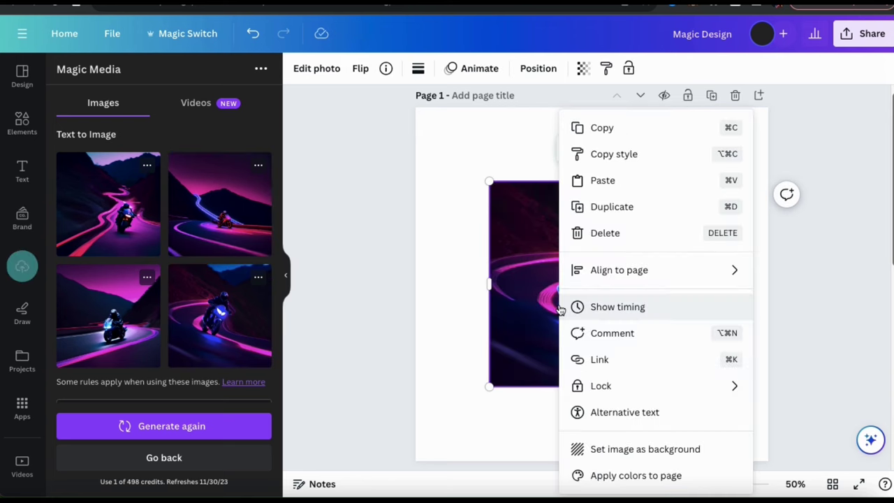
click(594, 450)
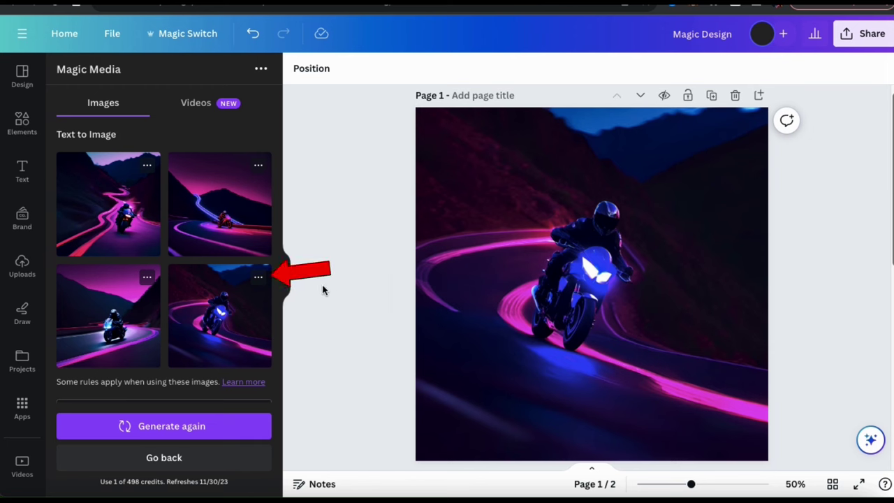
- Generate a video from the blue-headlight motorcycle image and add the clip to the design
click(258, 279)
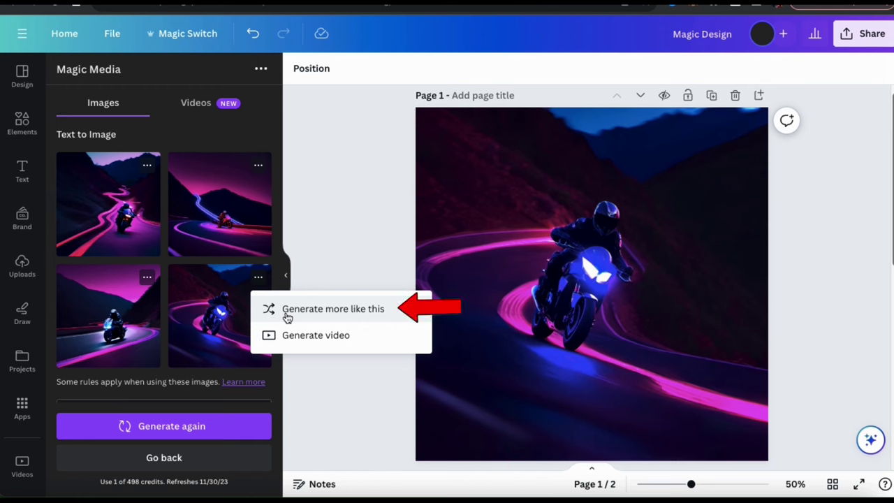
click(311, 344)
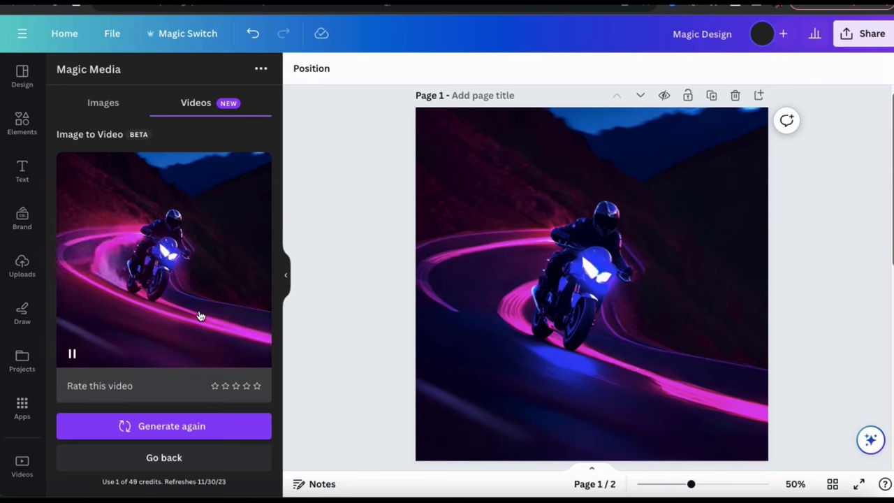
click(200, 315)
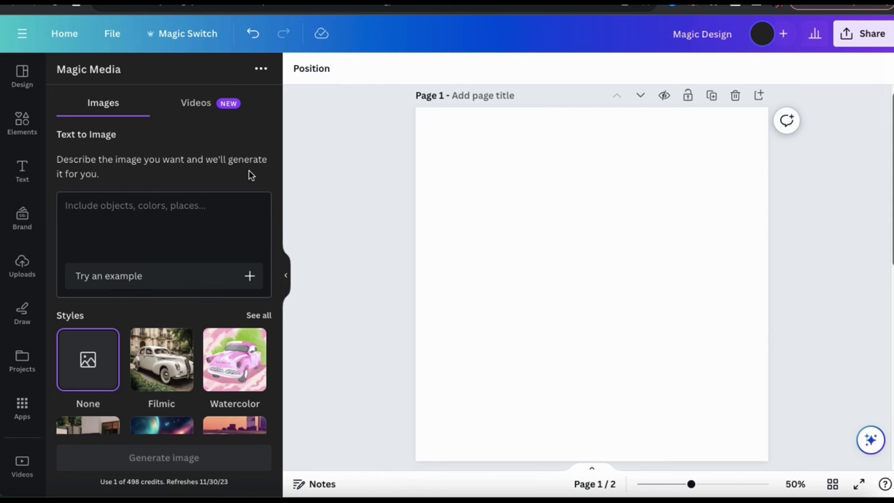
- Use Text to Video to add a clip of a blue-and-yellow reef fish as the page 1 background, and play it
click(210, 105)
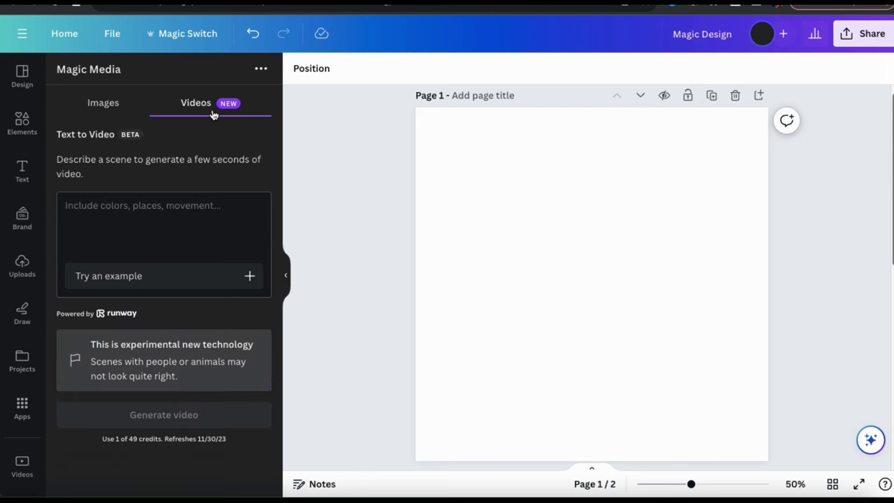
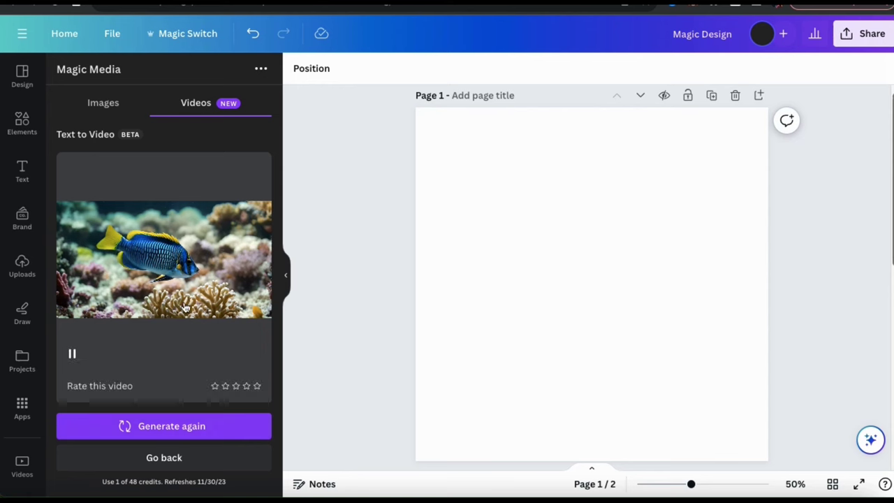
click(185, 307)
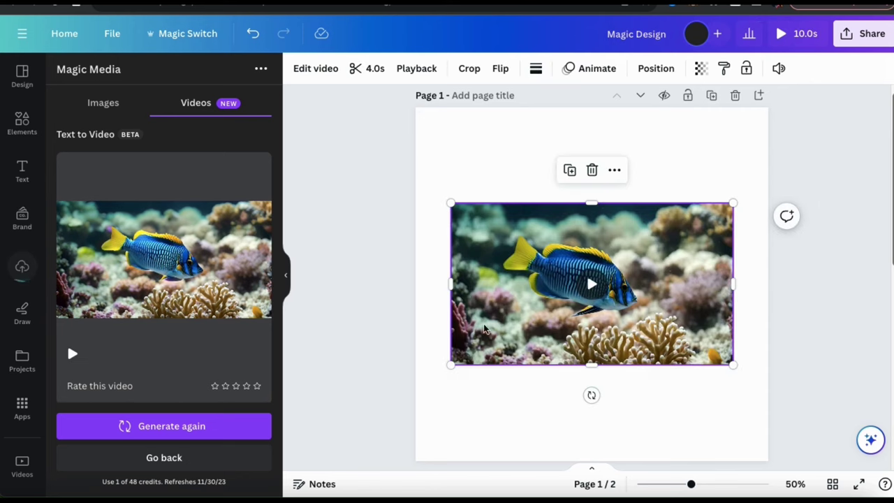
right_click(509, 318)
click(542, 450)
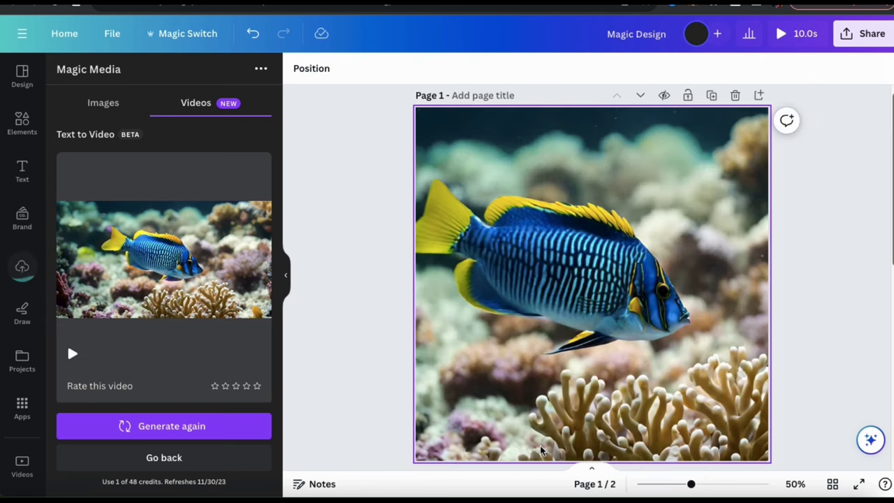
click(594, 289)
click(592, 286)
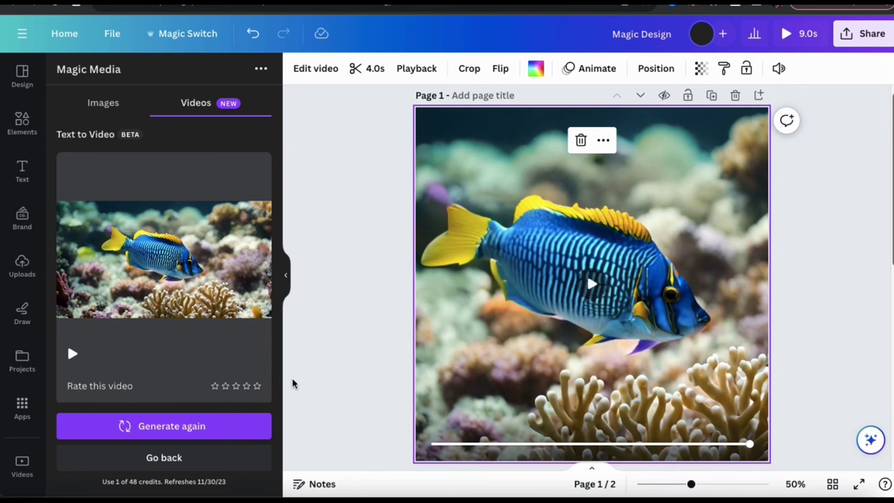
- Rate the generated fish video five stars, and return to an empty video prompt with the fish background deleted from page 1
click(257, 386)
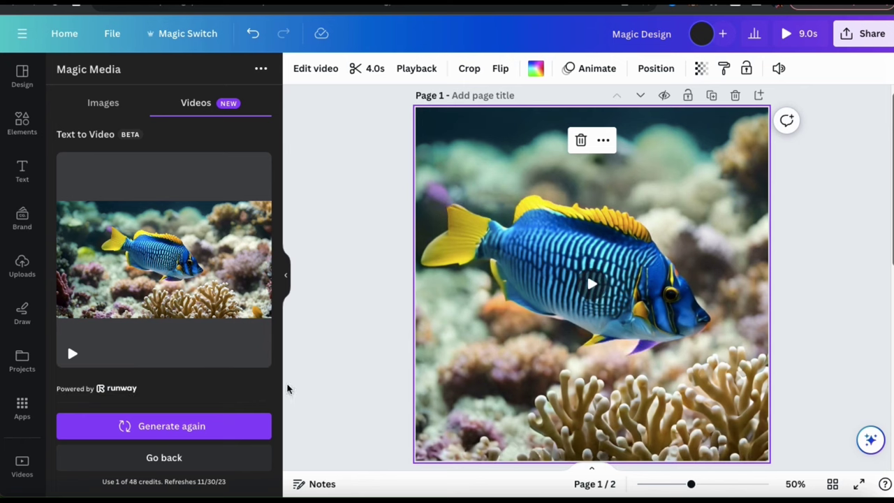
click(245, 455)
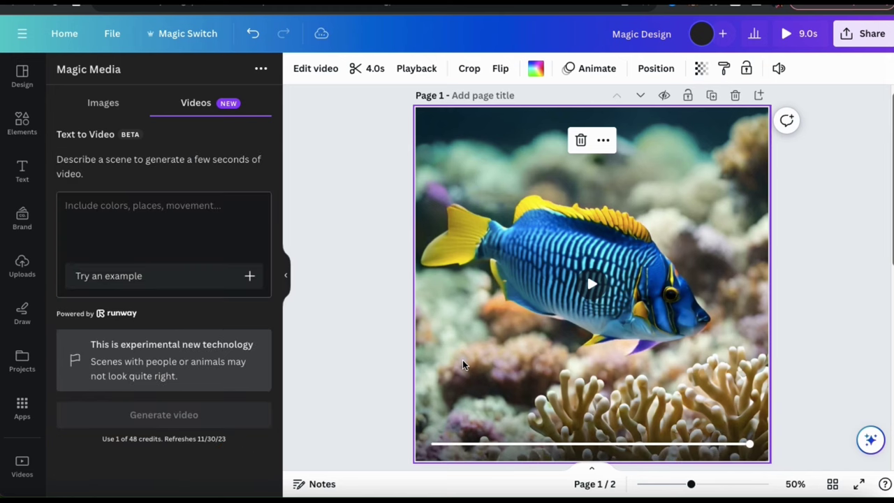
key(Delete)
click(349, 310)
- Generate a video from the prompt "An enchanting castle full of mystery and wonder." and use it as the page 1 background
click(199, 221)
text(An)
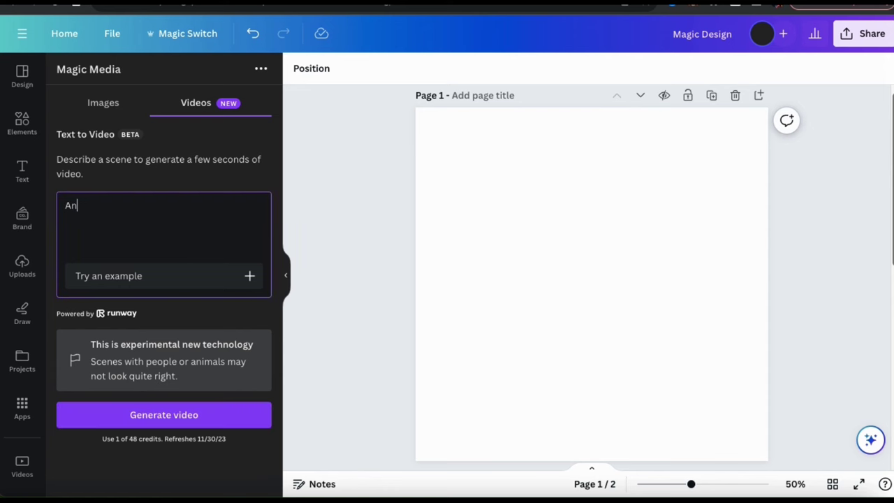
text( enchanting castle full of mystery and wonder.)
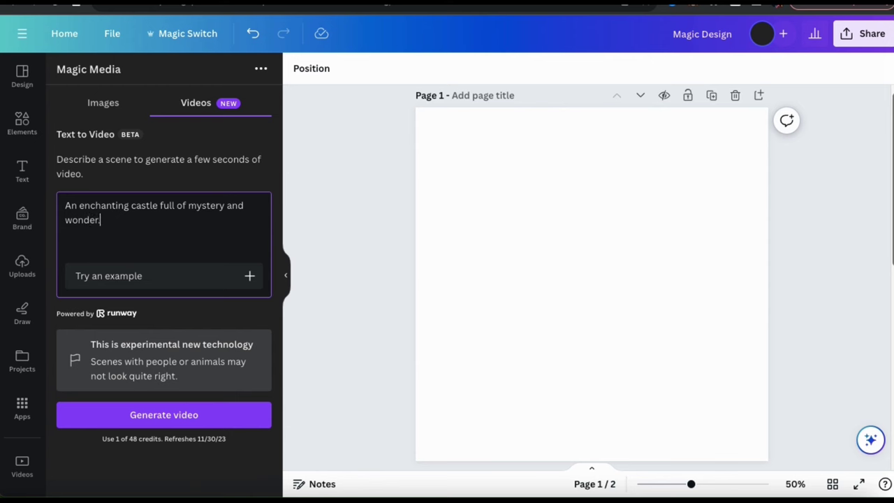
click(305, 238)
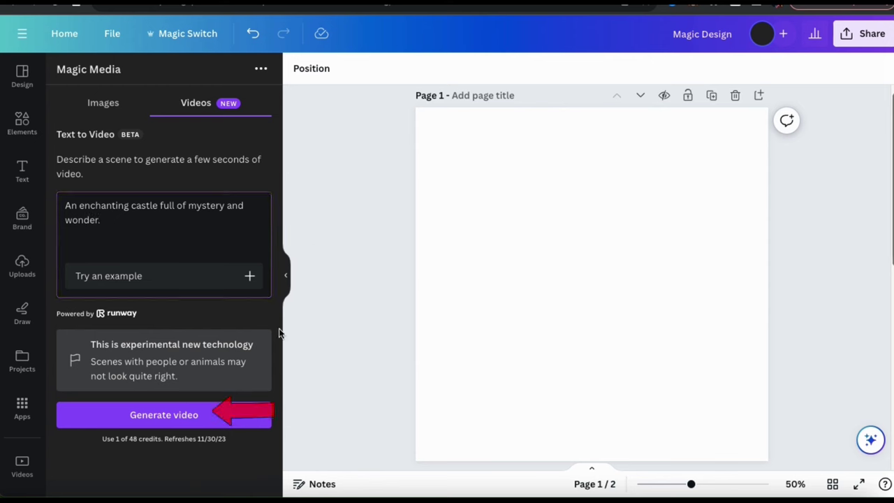
click(168, 424)
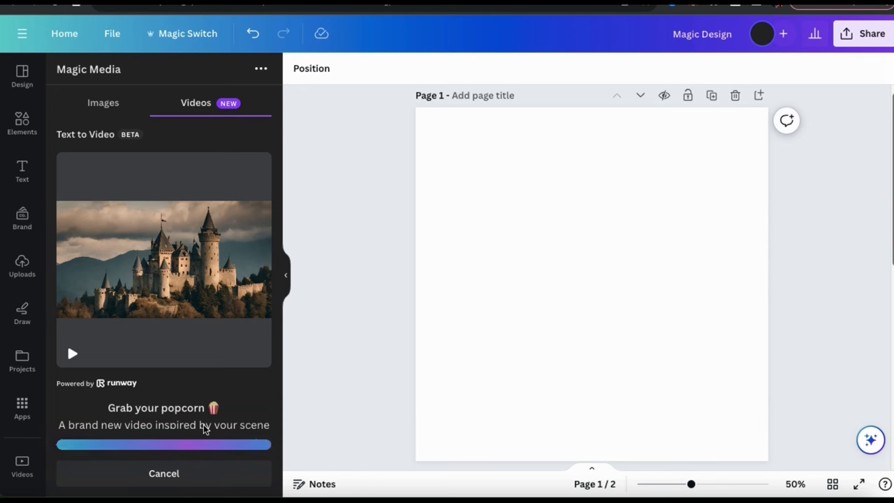
click(183, 296)
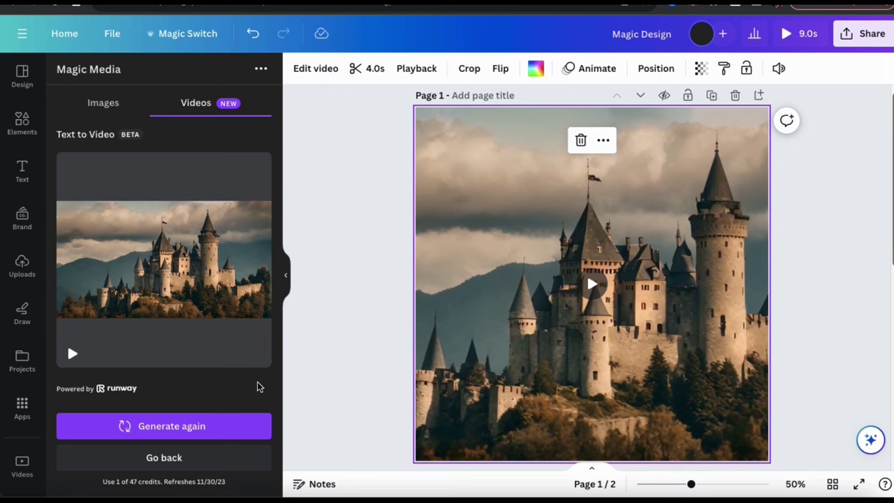
click(316, 391)
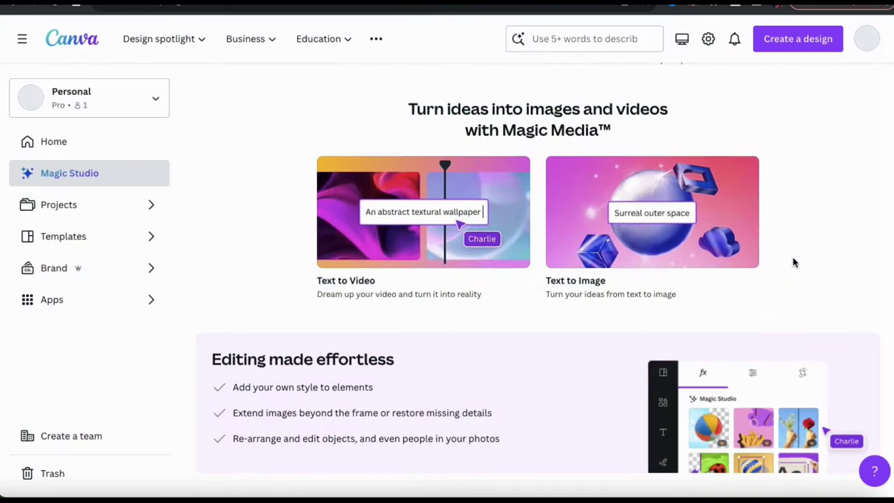
- Open the photo editing tools for the red barn image on page 1 and start Magic Edit
scroll(793, 262, down, 4)
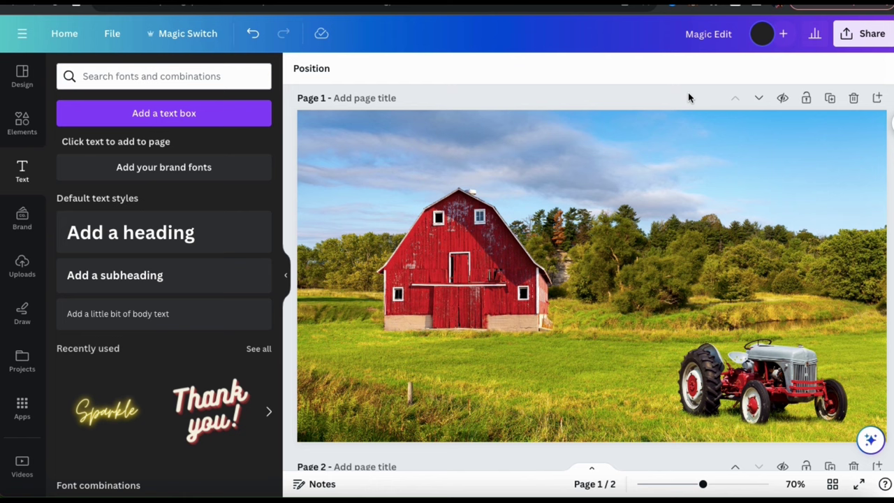
click(654, 199)
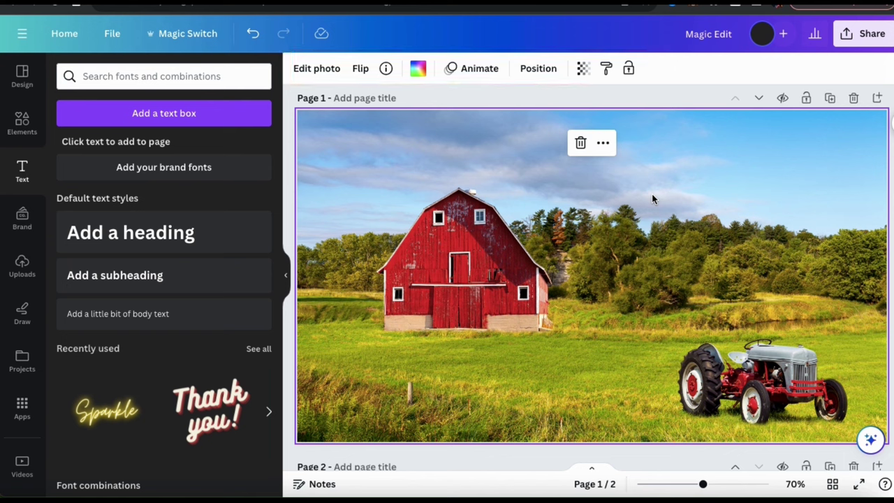
click(315, 78)
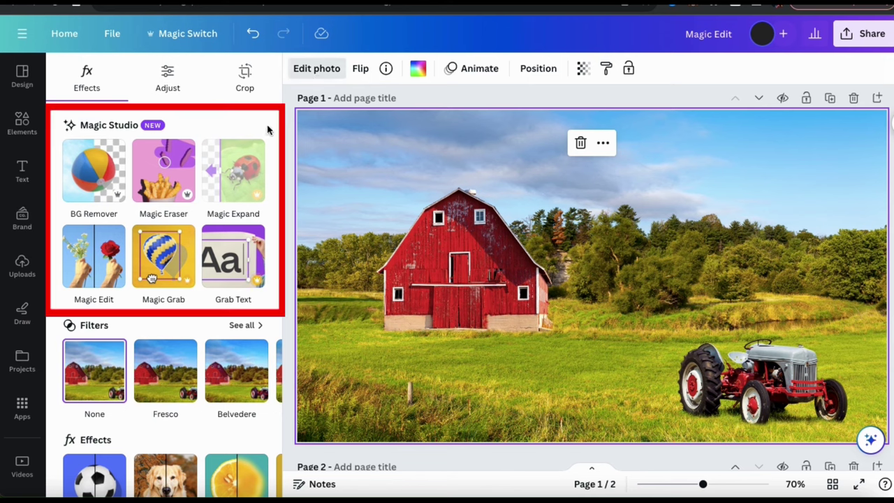
click(89, 272)
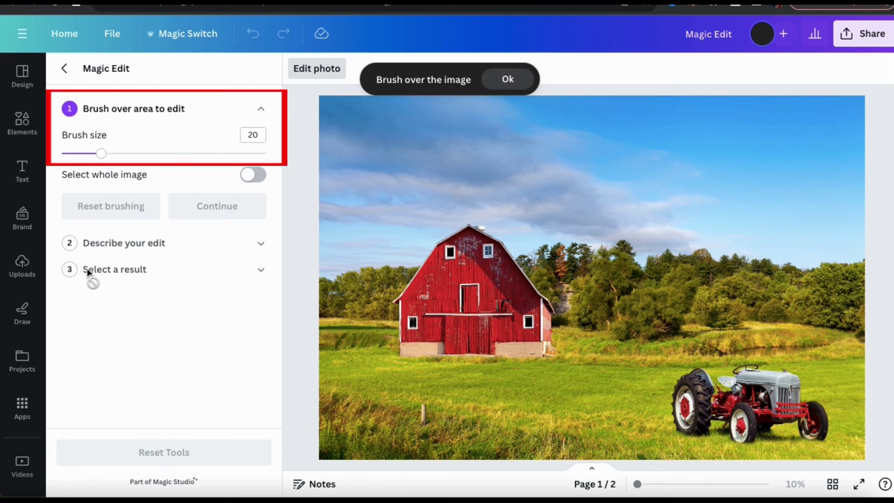
- Set the Magic Edit brush size to 23 and brush over the whole tractor as the area to edit
click(101, 154)
mouse_move(102, 156)
mouse_down()
mouse_move(132, 153)
mouse_move(100, 155)
mouse_move(108, 158)
mouse_up()
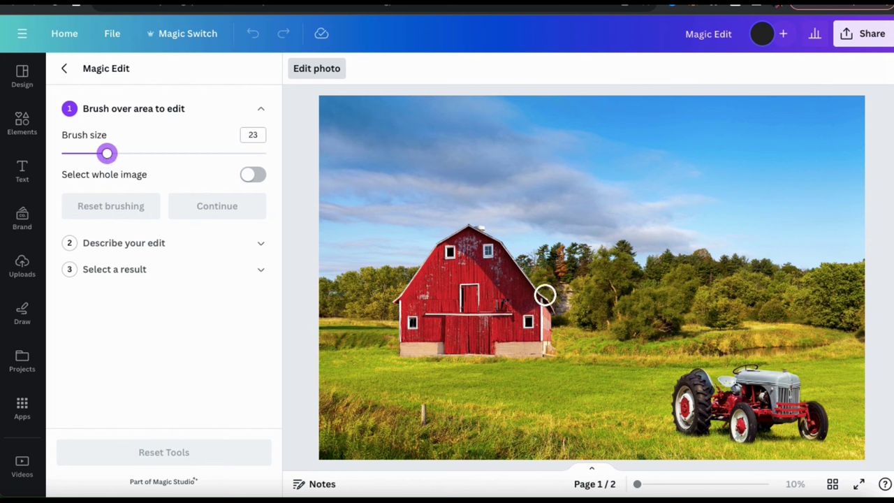
mouse_move(679, 391)
mouse_down()
mouse_move(722, 386)
mouse_move(749, 371)
mouse_move(788, 378)
mouse_move(817, 429)
mouse_move(772, 416)
mouse_move(782, 399)
mouse_move(760, 396)
mouse_move(751, 400)
mouse_move(761, 422)
mouse_move(748, 431)
mouse_move(735, 421)
mouse_move(737, 399)
mouse_move(726, 411)
mouse_move(708, 400)
mouse_move(682, 404)
mouse_move(680, 415)
mouse_move(703, 425)
mouse_move(687, 426)
mouse_move(680, 416)
mouse_move(715, 400)
mouse_move(730, 424)
mouse_move(812, 415)
mouse_up()
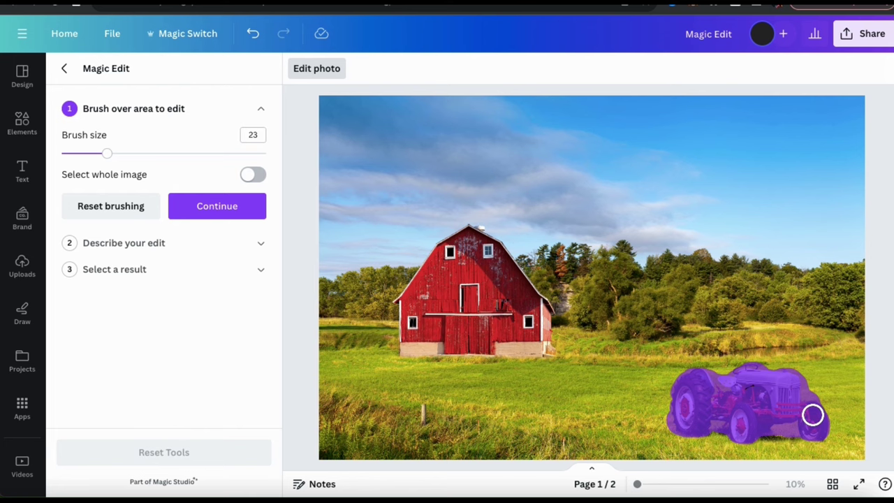
click(225, 206)
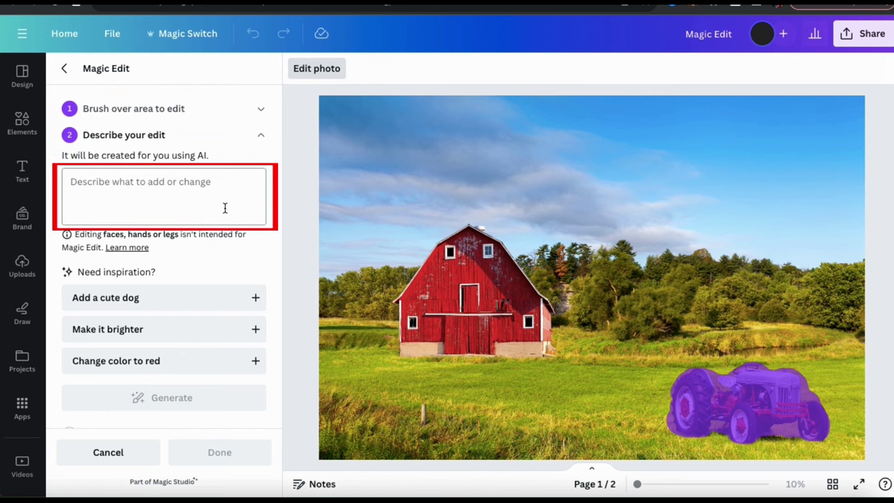
- Generate the edit "Turn into a red pickup truck." and select the result showing a red truck with a roof rack
click(224, 207)
text(T)
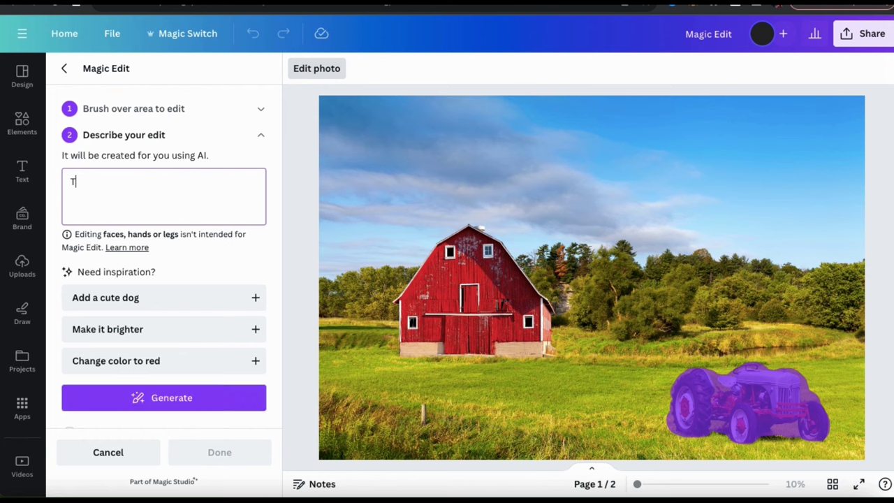
text(urn into a red pickup truck.)
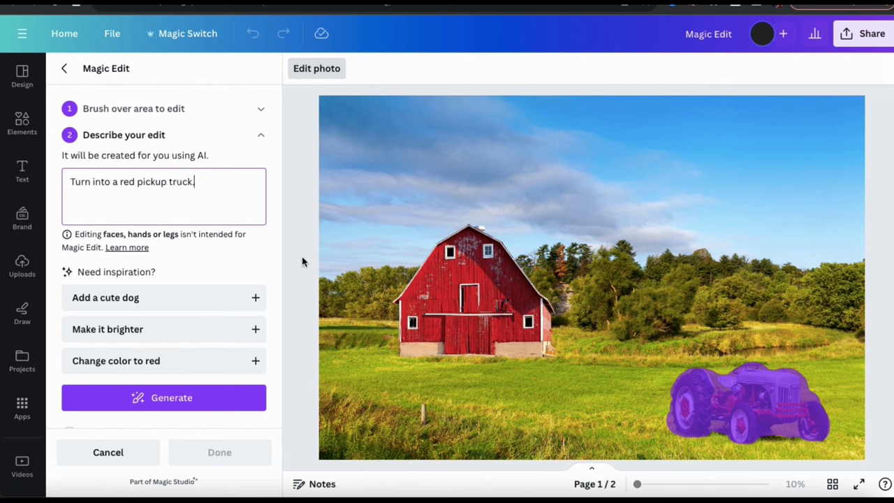
click(173, 406)
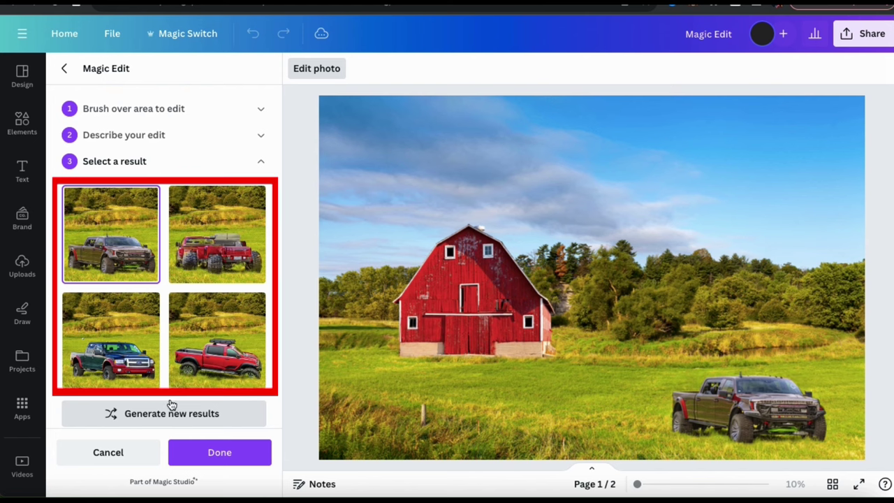
click(137, 341)
click(203, 321)
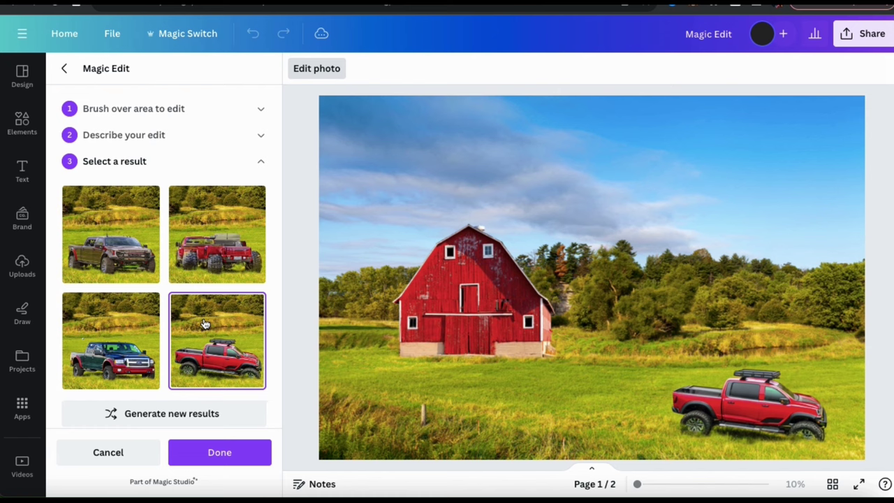
- Apply the red truck result, restart Magic Edit, and brush over the whole barn with brush size 28
click(231, 460)
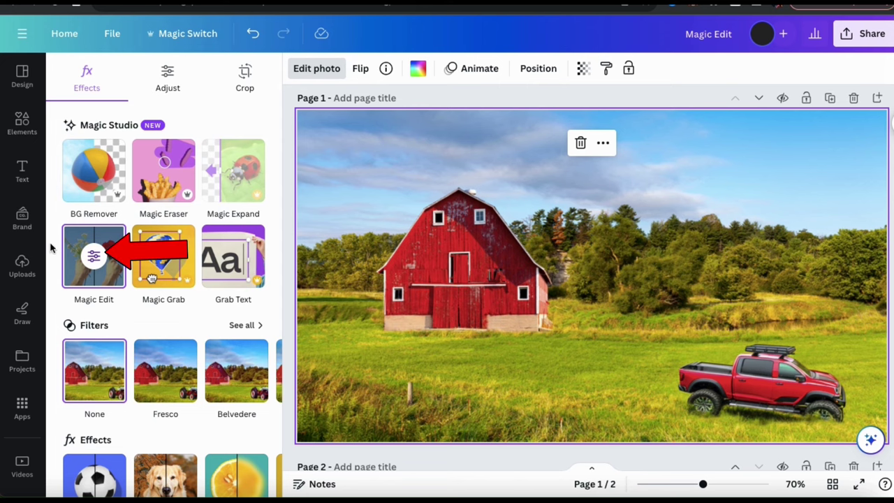
click(73, 252)
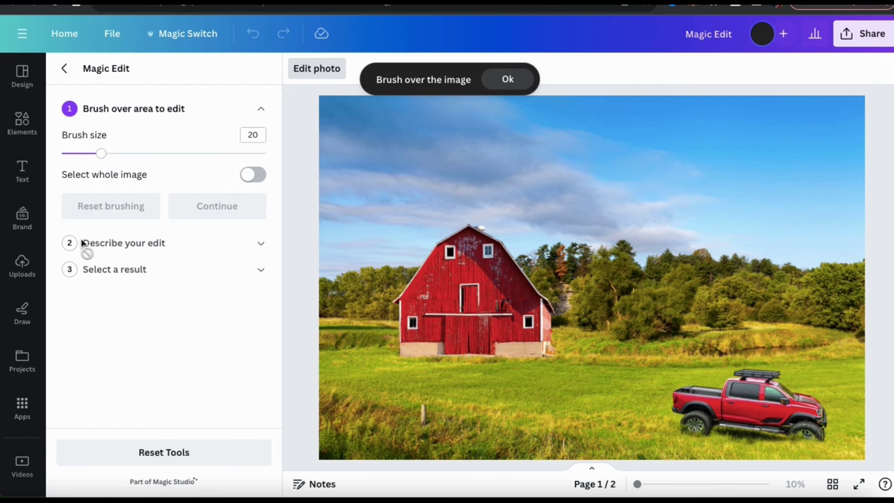
drag(103, 153, 117, 152)
mouse_move(407, 352)
mouse_down()
mouse_move(403, 314)
mouse_move(431, 255)
mouse_move(485, 236)
mouse_move(543, 300)
mouse_move(519, 343)
mouse_move(474, 348)
mouse_move(446, 336)
mouse_move(503, 284)
mouse_move(468, 291)
mouse_up()
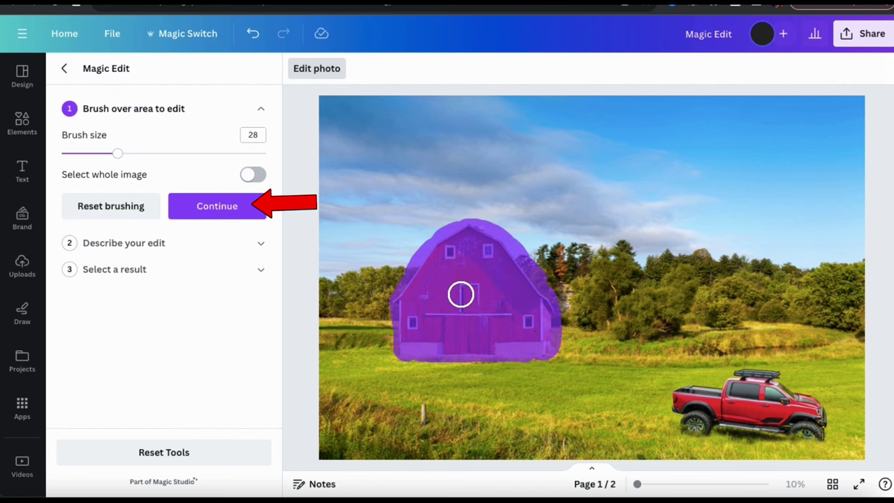
- Generate Magic Edit results for the brushed barn from the description "Turn into a medieval castle."
click(219, 212)
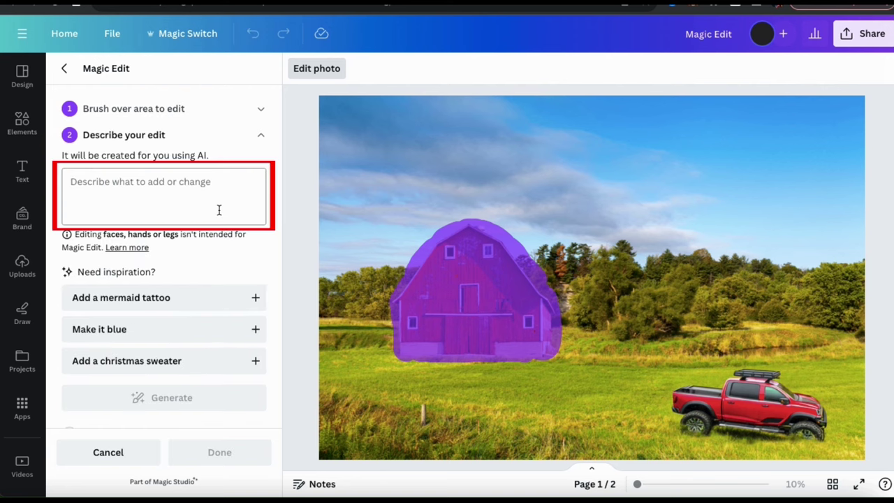
click(219, 209)
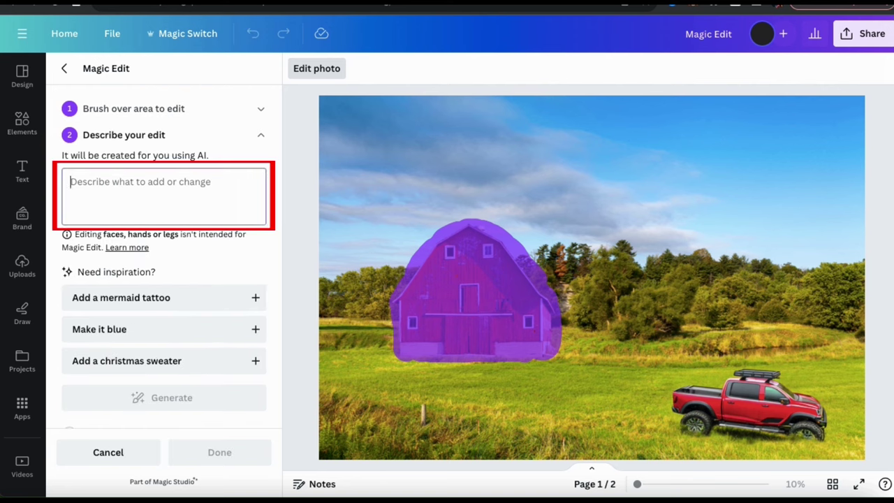
text(Turn into a medieval)
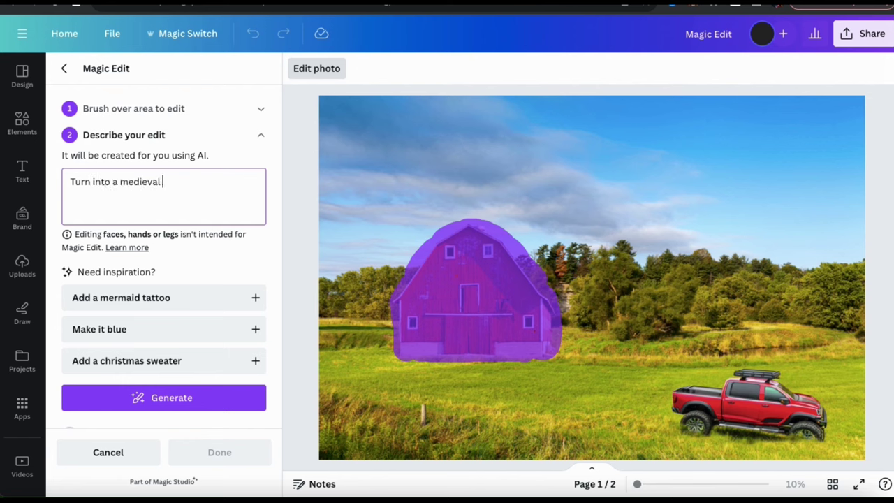
text( castle.)
click(180, 402)
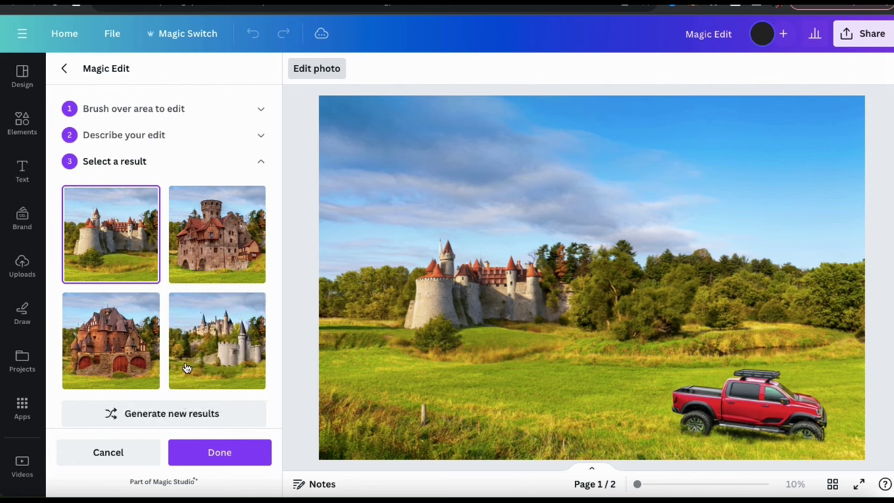
- Preview the other castle results and apply the one with grey towers in front of a hilltop castle
click(204, 270)
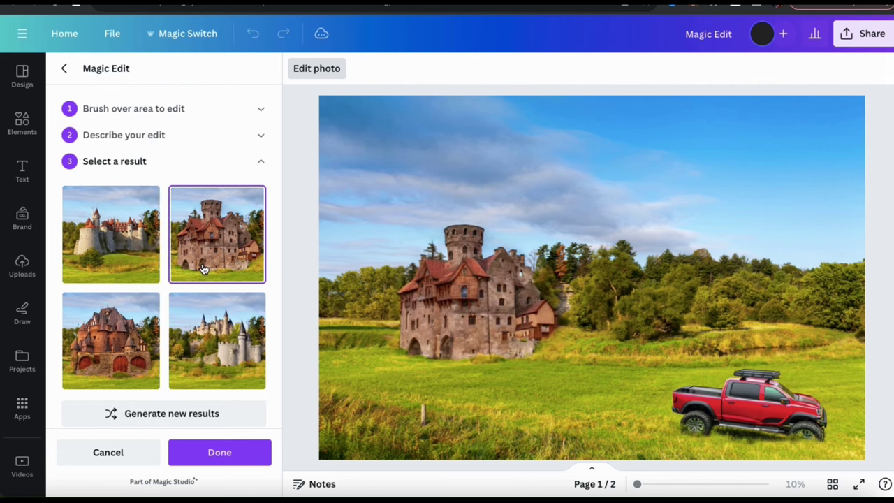
click(121, 337)
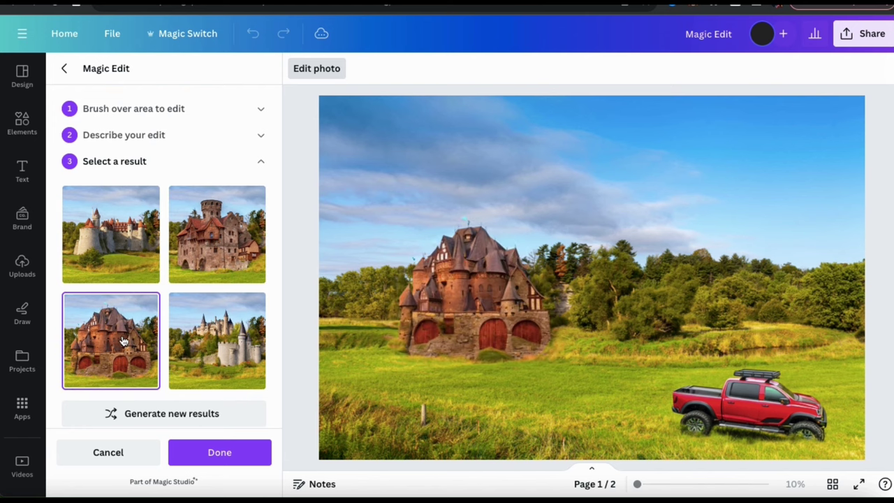
click(203, 349)
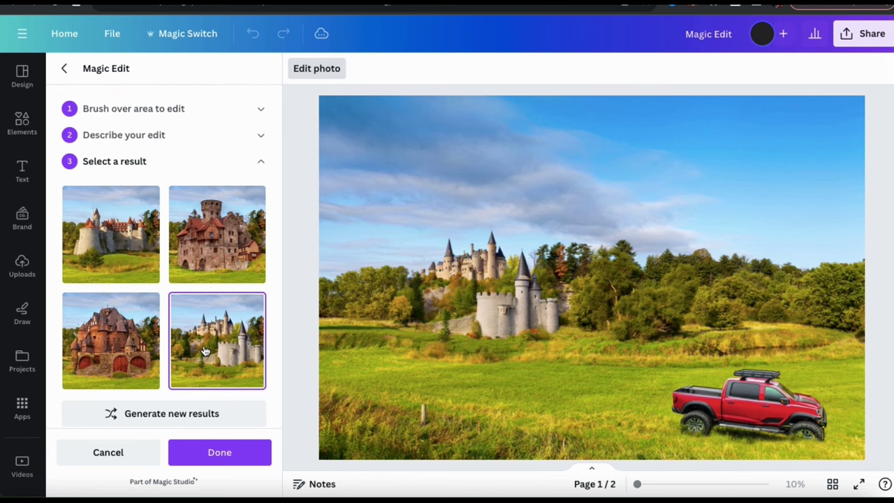
click(218, 453)
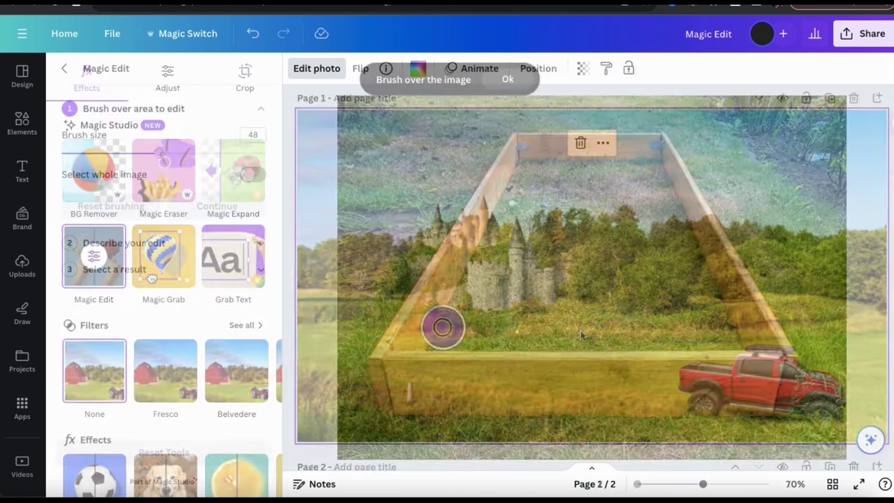
- Brush over the inside of the page 2 garden bed in Magic Edit and generate "Add rows of tomatoes"
mouse_move(439, 334)
mouse_down()
mouse_move(437, 218)
mouse_move(487, 149)
mouse_move(620, 137)
mouse_move(684, 160)
mouse_up()
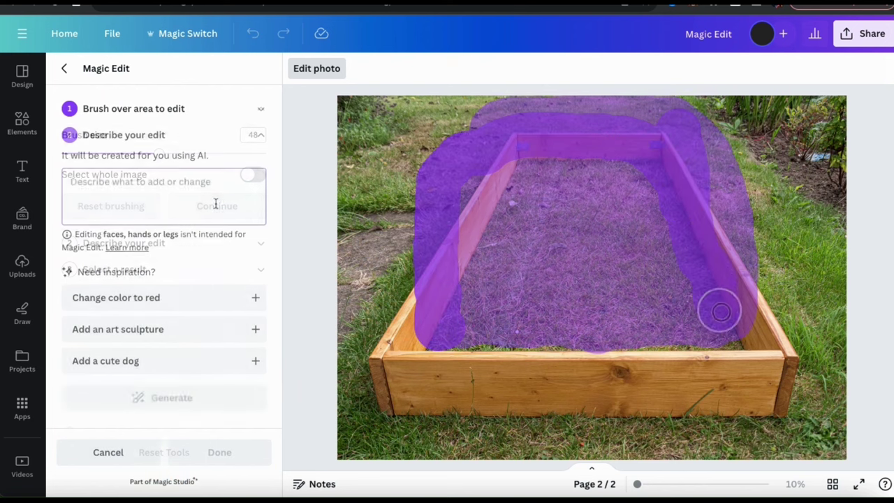
text(Add rows of)
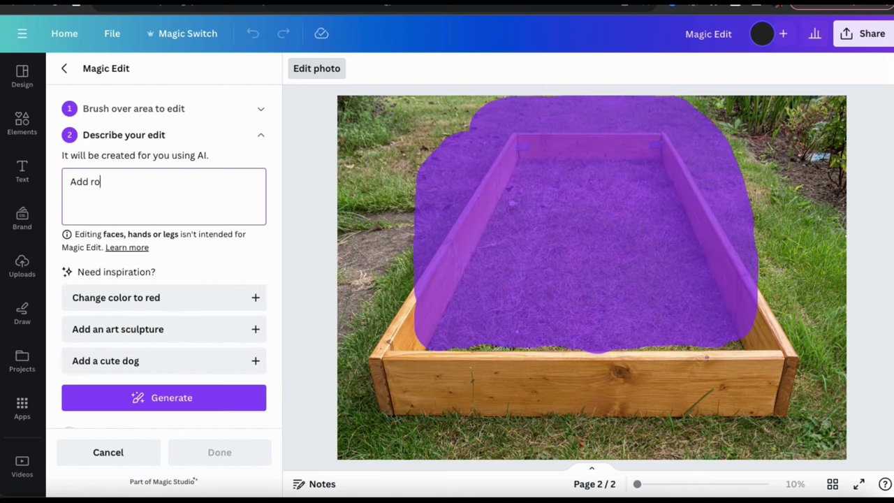
text( tomatoes)
key(Return)
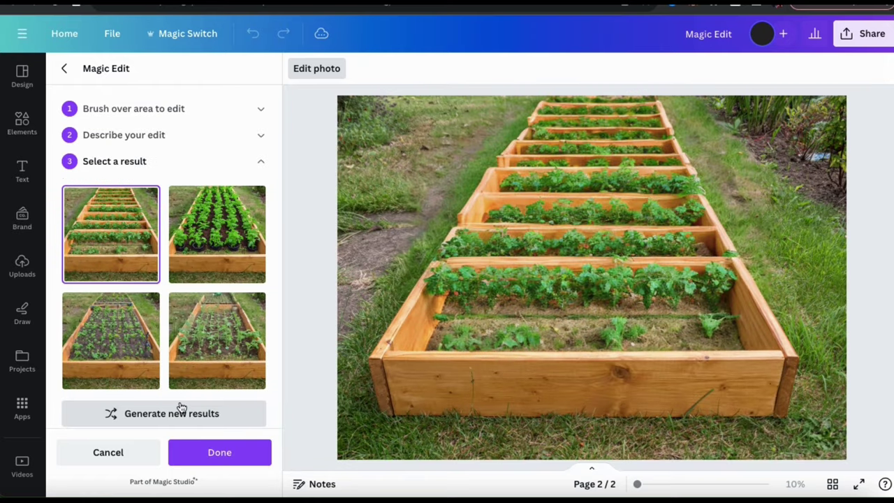
- Preview the second and third garden bed results and select the fourth one
click(207, 253)
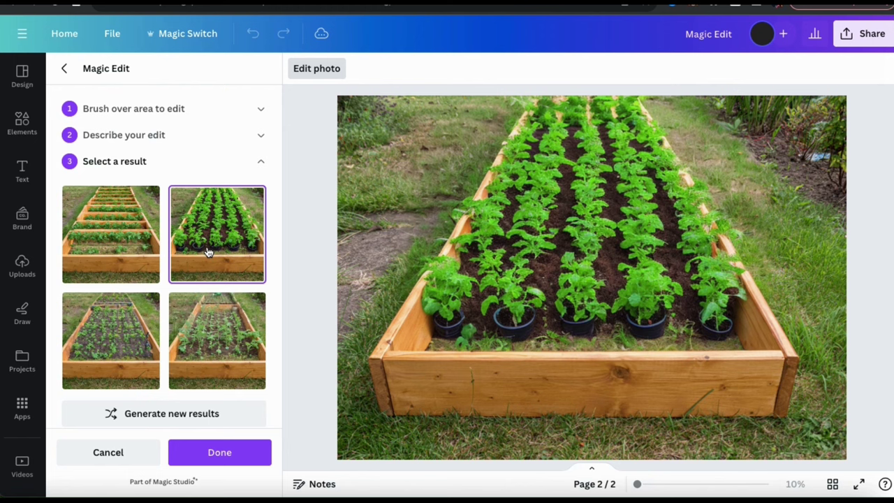
click(138, 330)
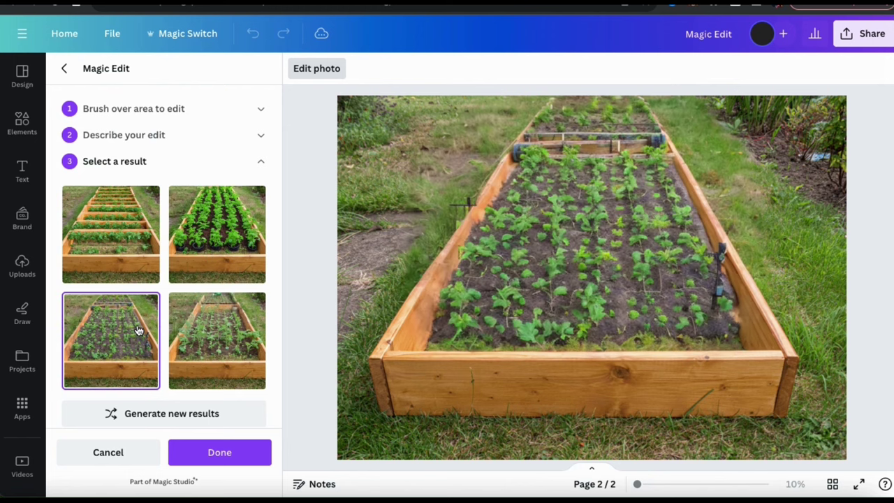
click(226, 328)
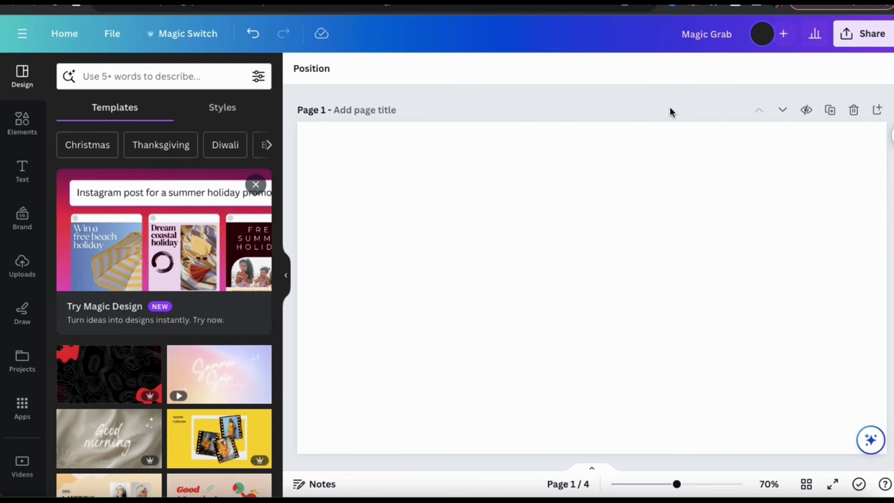
- Upload the blue business quote image and place it on blank page 1 of the Magic Grab design, filling the page
click(21, 274)
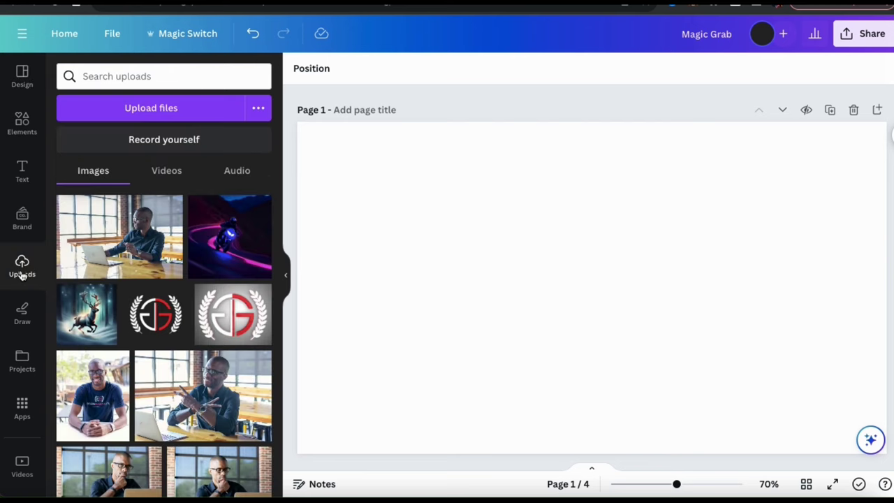
click(150, 110)
double_click(320, 258)
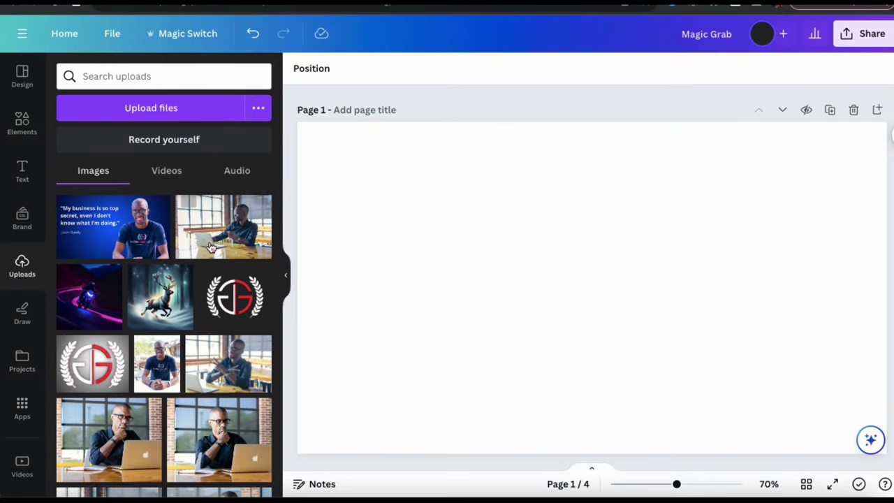
drag(150, 237, 307, 226)
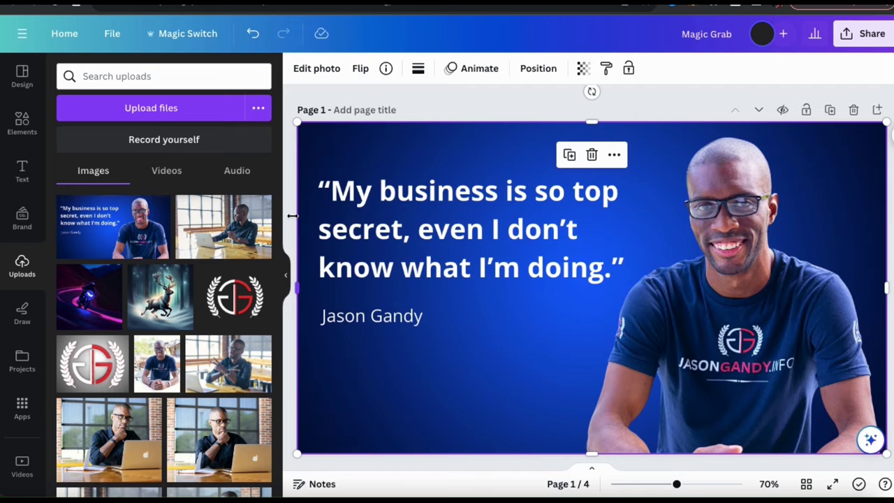
- Separate the man from the quote image with Magic Grab and enlarge the cut-out
click(291, 219)
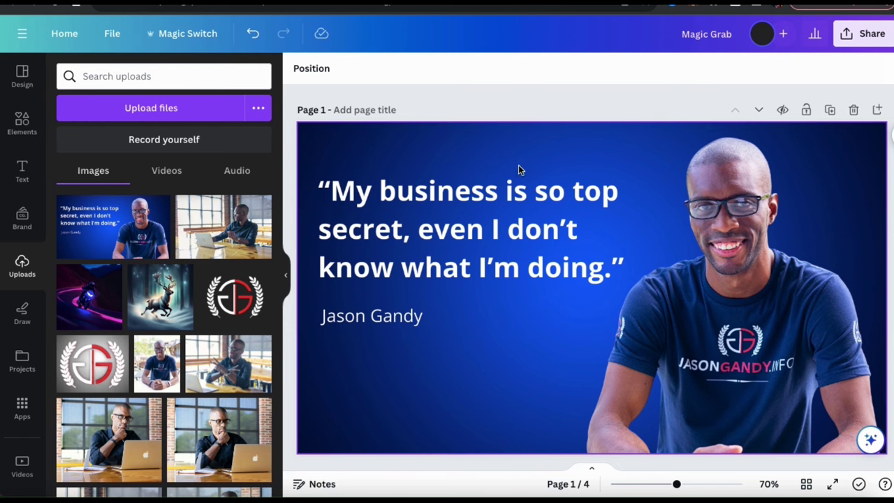
click(517, 200)
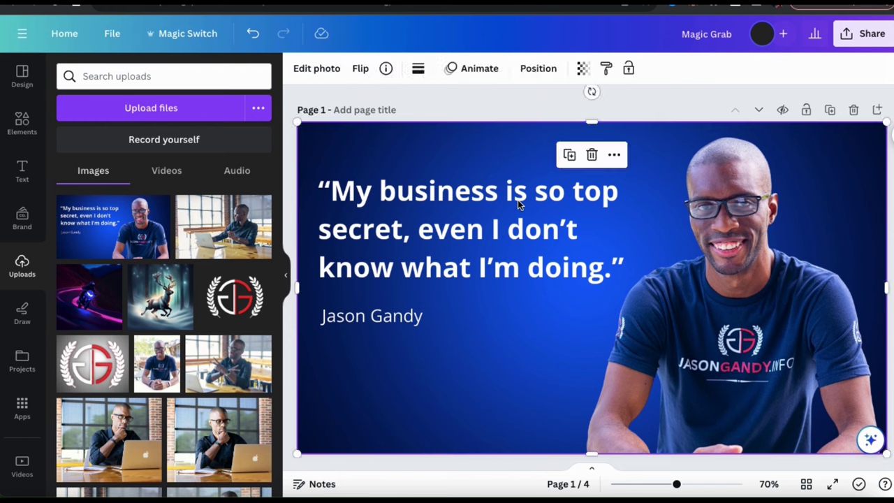
click(312, 69)
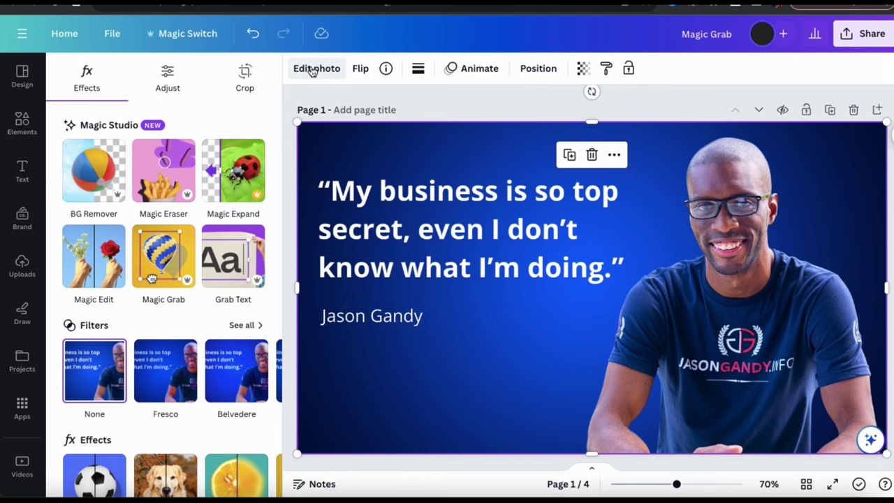
click(165, 269)
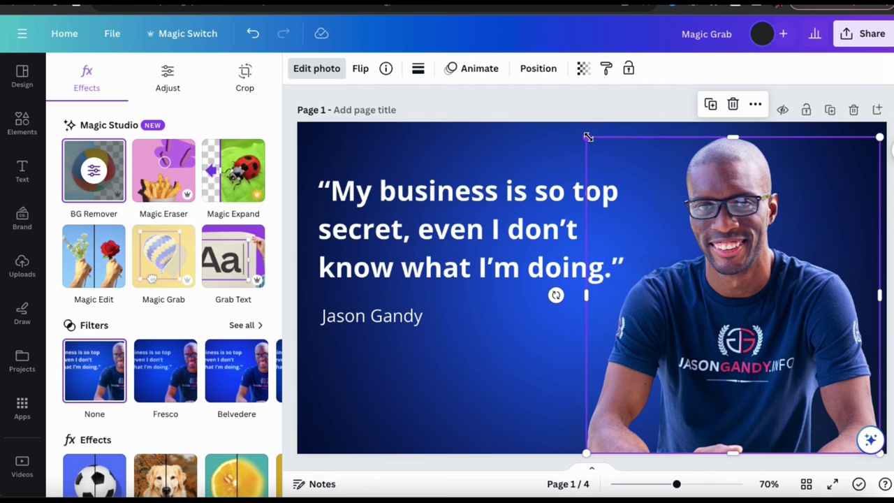
mouse_move(588, 137)
mouse_down()
mouse_move(628, 160)
mouse_move(579, 139)
mouse_up()
drag(583, 454, 532, 492)
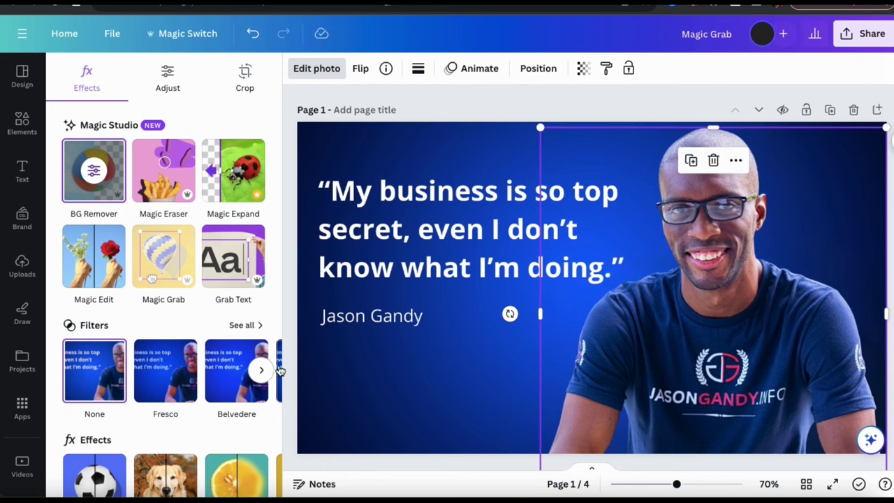
- Add a Drop shadow to the cut-out man and extend his frame slightly at its left edge
scroll(279, 370, down, 3)
click(102, 408)
click(175, 236)
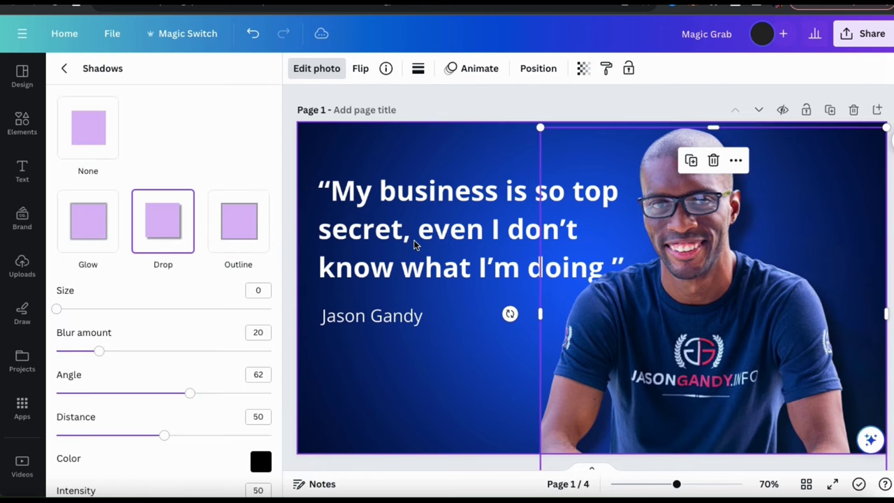
drag(539, 313, 519, 314)
click(474, 375)
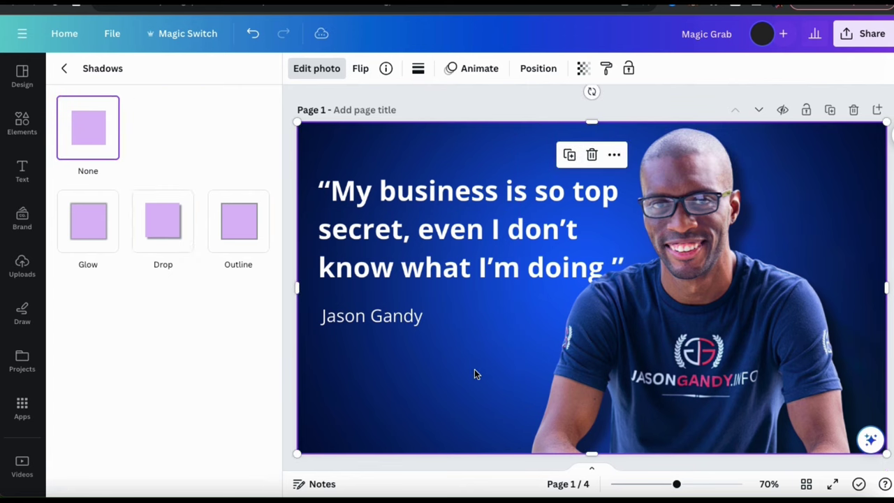
- Reposition the cut-out man farther right so he clears the end of the quote
click(63, 68)
click(681, 231)
drag(680, 231, 710, 230)
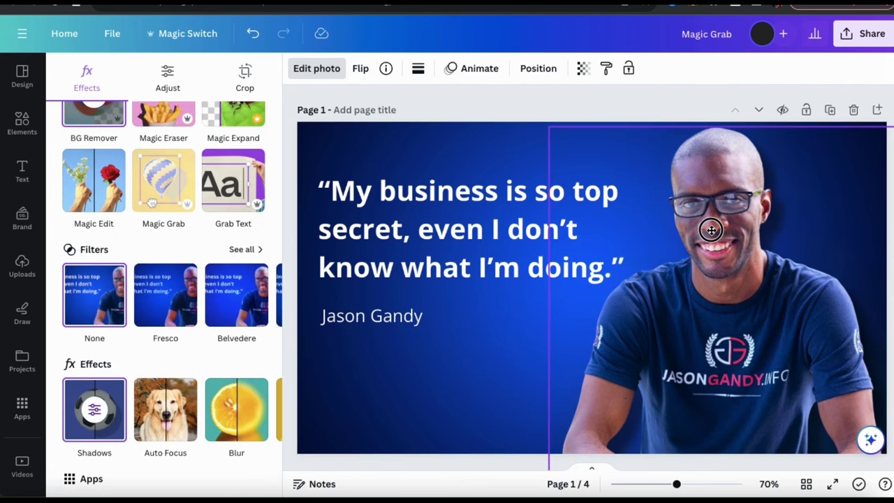
scroll(601, 388, down, 1)
key(ctrl+z)
scroll(589, 354, up, 1)
drag(664, 330, 482, 367)
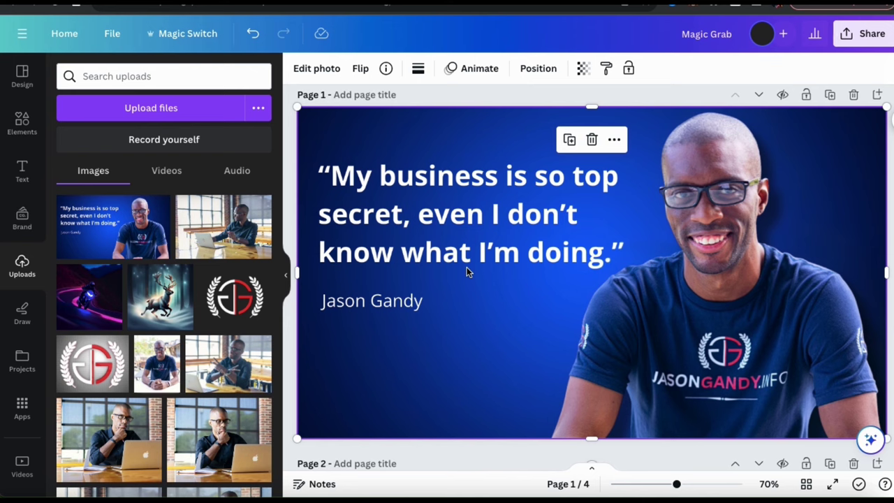
- Turn the quote in the background image into editable text with Grab Text, move it up, and enlarge it
click(316, 68)
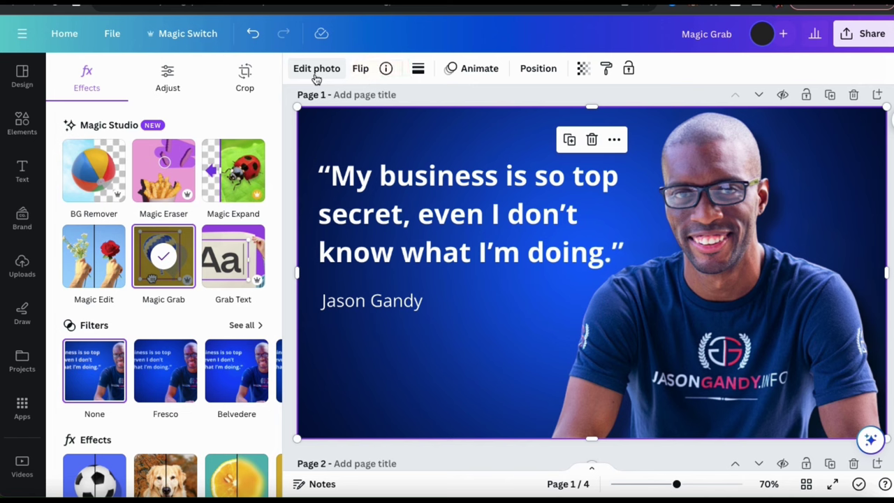
click(229, 269)
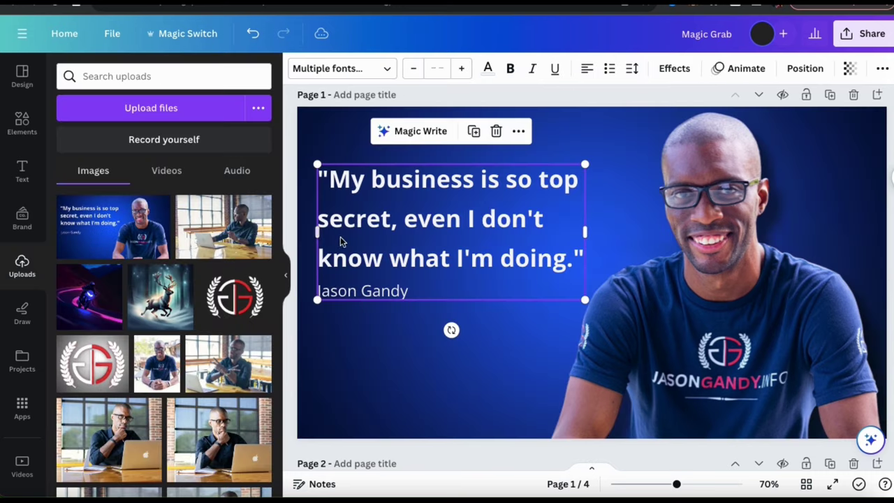
drag(373, 237, 373, 201)
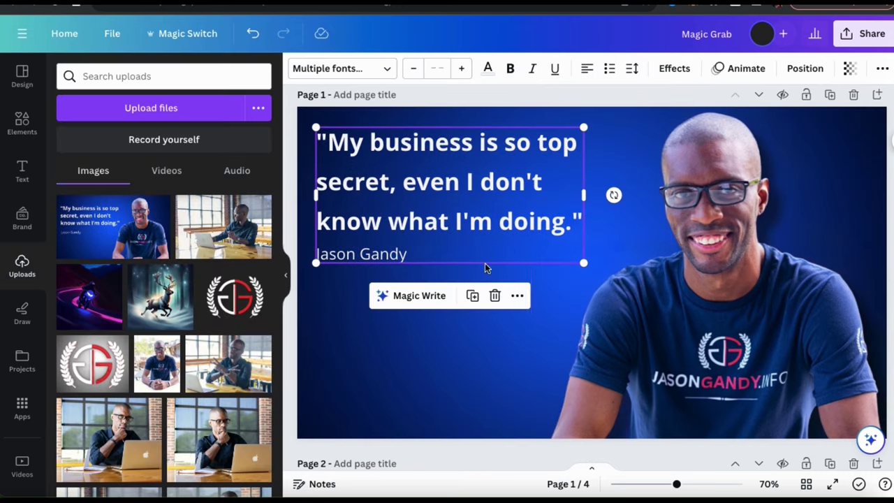
drag(582, 260, 618, 300)
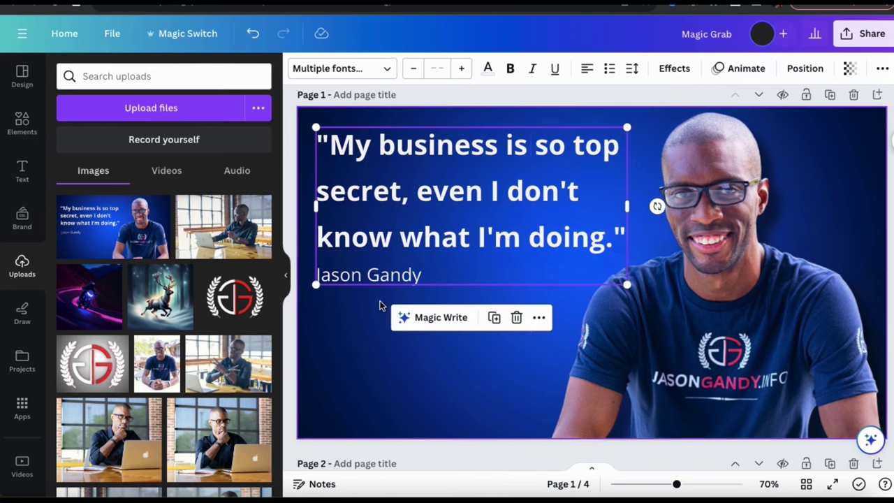
- Insert the word "online" before "business" in the quote and scale the text box down to clear the man's face
double_click(363, 236)
click(394, 238)
key(BackSpace)
text(w)
click(379, 145)
text(online)
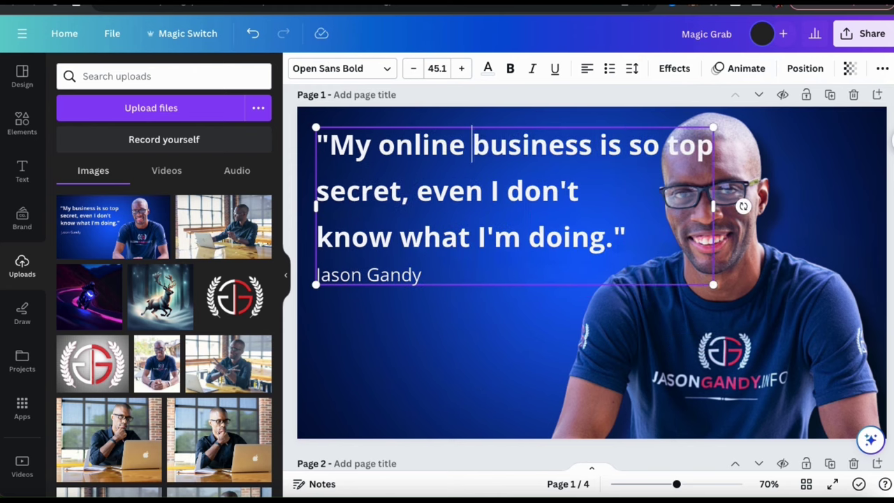
drag(709, 126, 633, 159)
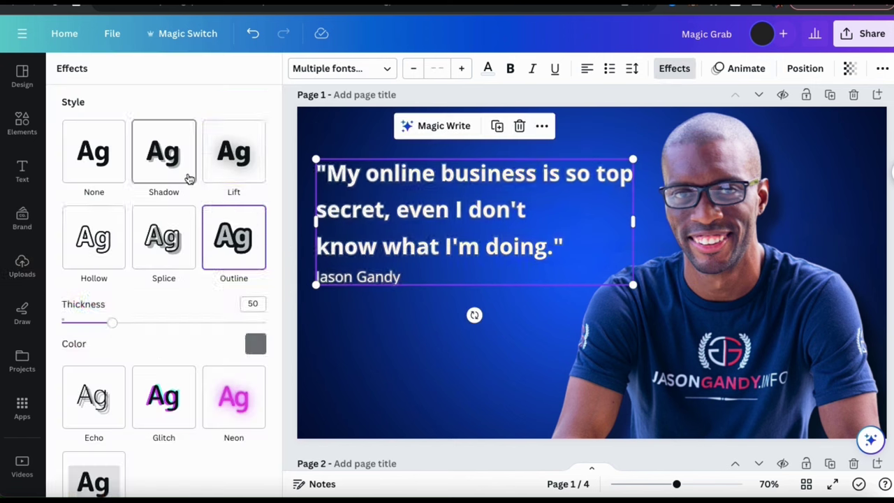
- Try out alternative text effects on the quote and apply the Shadow effect with a black shadow colour
click(230, 158)
click(101, 276)
click(105, 352)
click(163, 151)
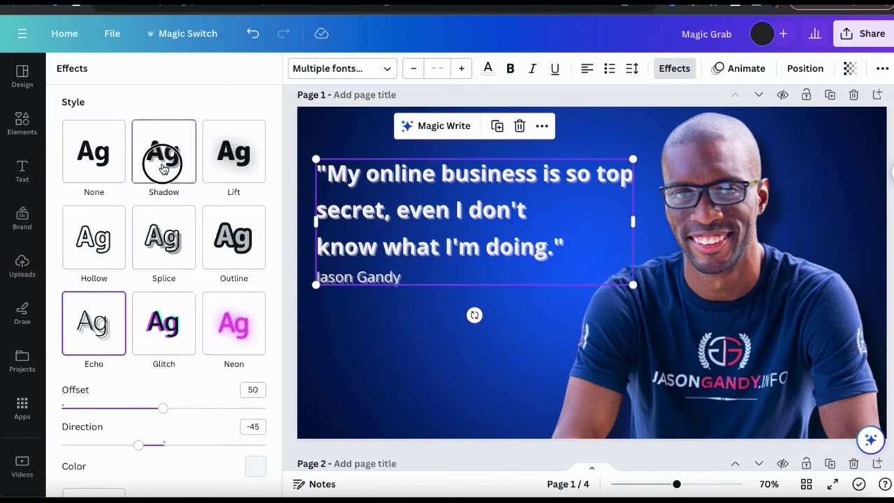
click(255, 368)
click(116, 344)
click(426, 365)
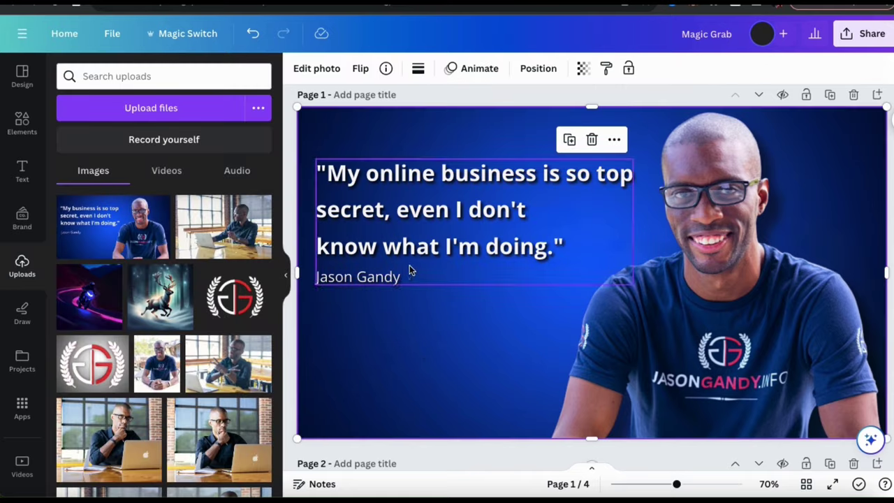
- Slightly enlarge the quote's text box from its lower corner, deselect it, and open the design's sharing options
click(409, 265)
drag(419, 265, 419, 265)
mouse_move(640, 283)
mouse_down()
mouse_move(654, 299)
mouse_move(642, 296)
mouse_up()
click(441, 346)
click(864, 34)
click(731, 377)
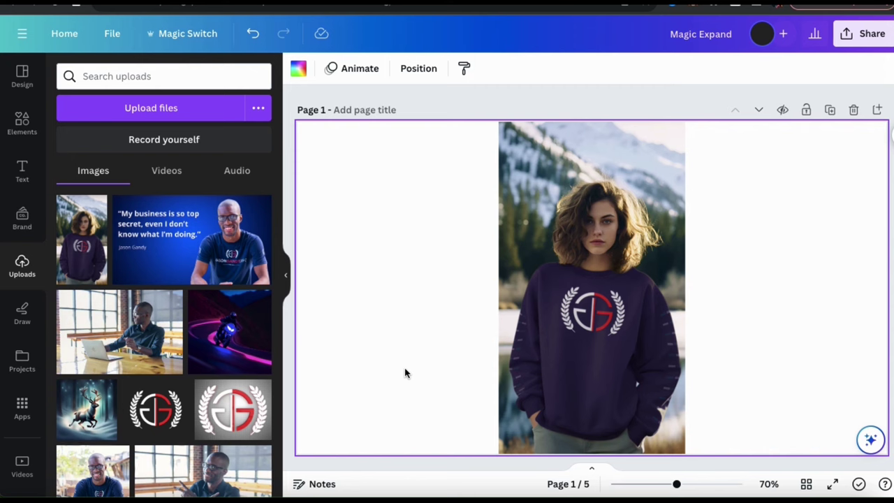
- Expand the photo of the woman in the sweatshirt to a 16:9 size with Magic Expand
click(515, 340)
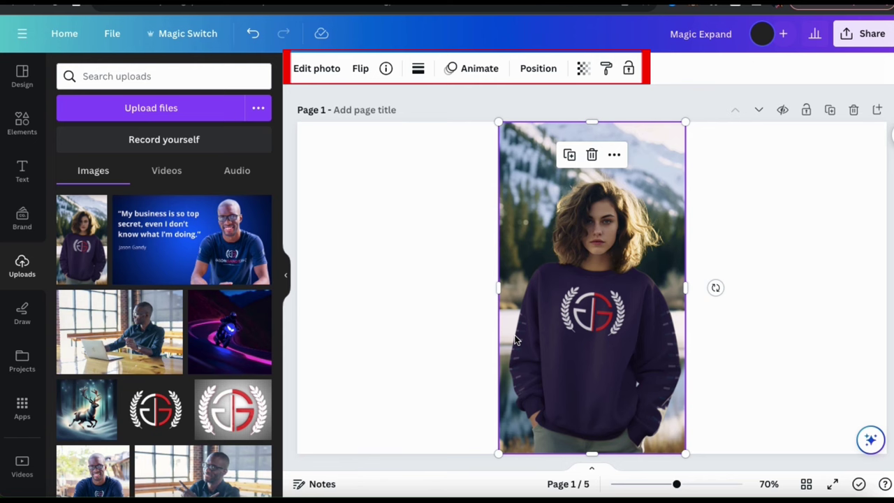
click(316, 69)
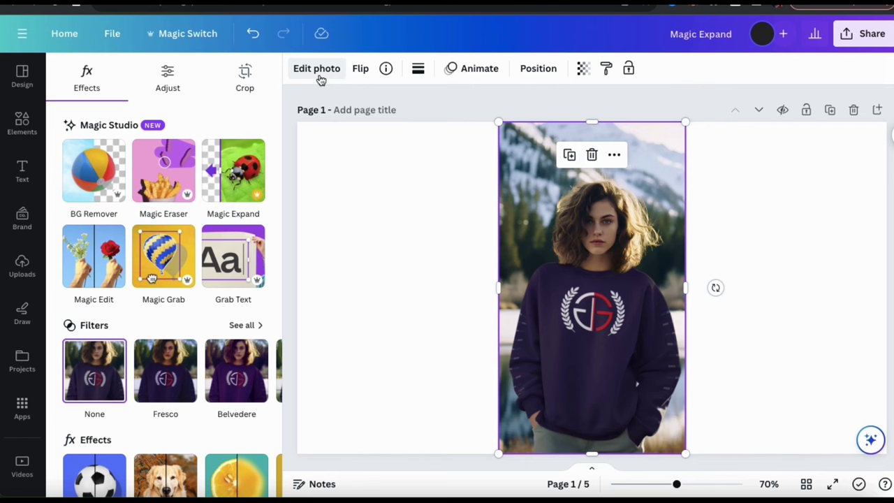
click(234, 178)
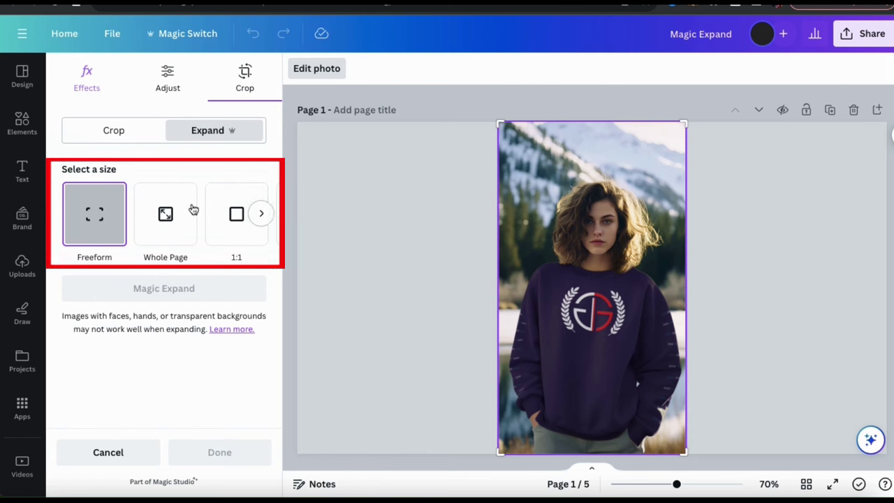
click(260, 214)
click(262, 215)
click(262, 215)
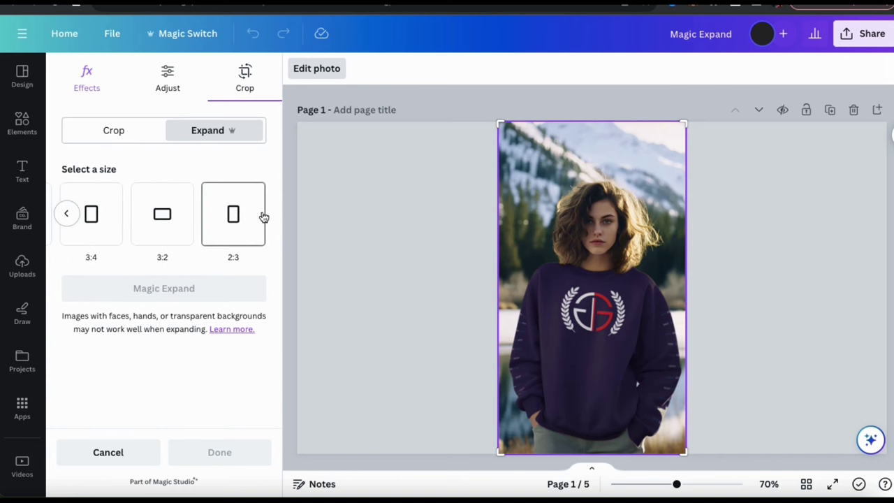
click(67, 214)
click(69, 215)
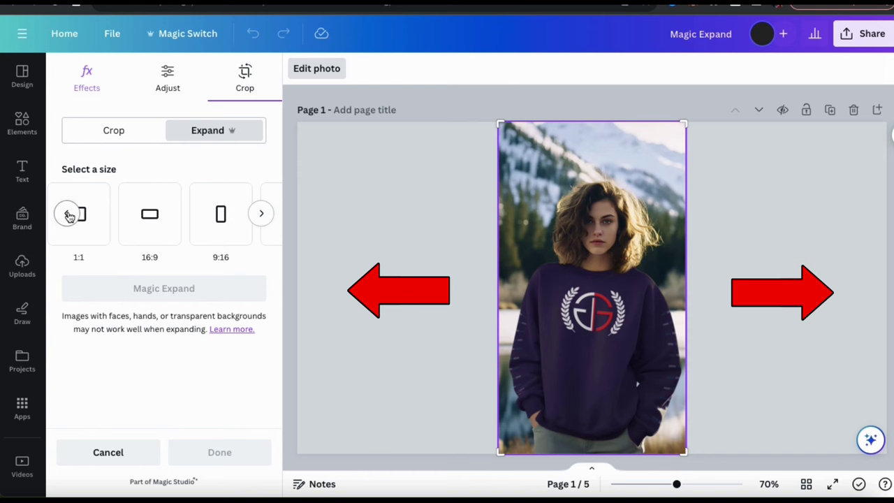
click(139, 217)
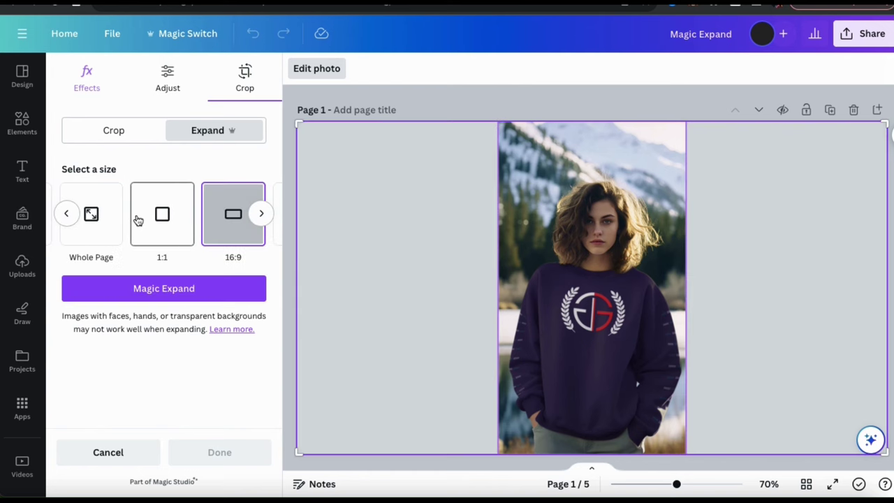
click(158, 301)
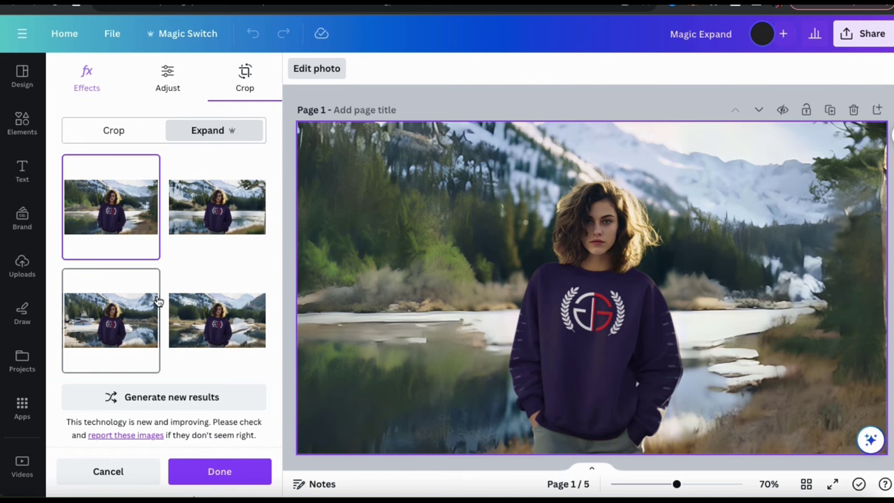
- Preview the other three Magic Expand results and keep the first one as the photo
click(197, 220)
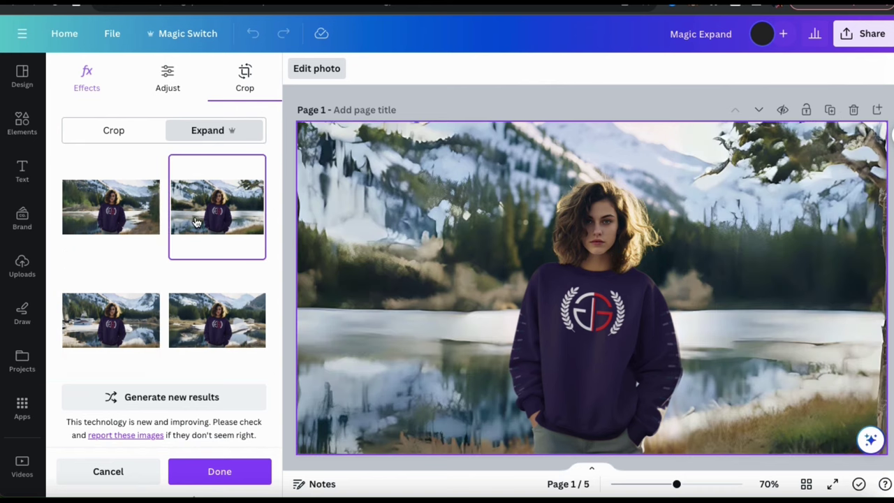
click(137, 312)
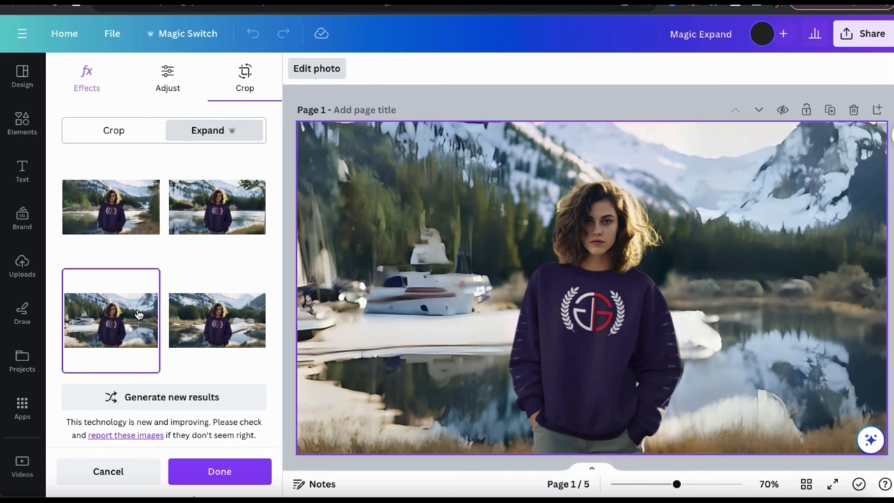
click(209, 315)
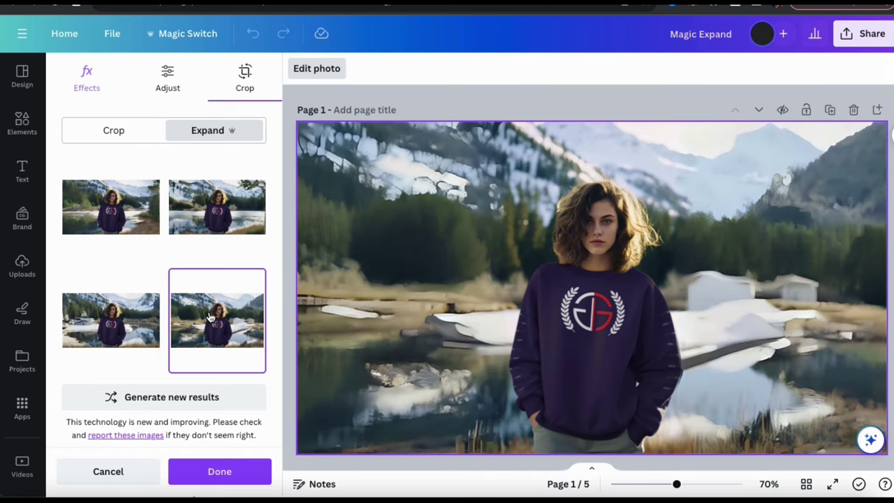
click(146, 225)
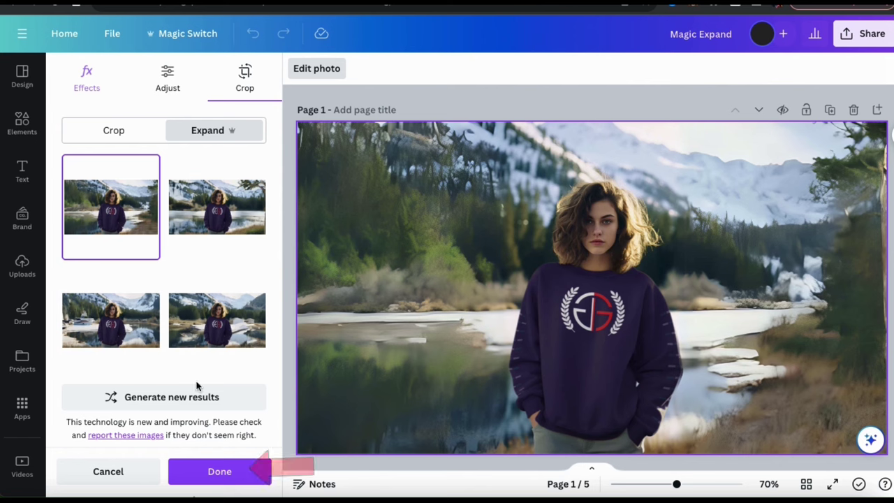
click(220, 473)
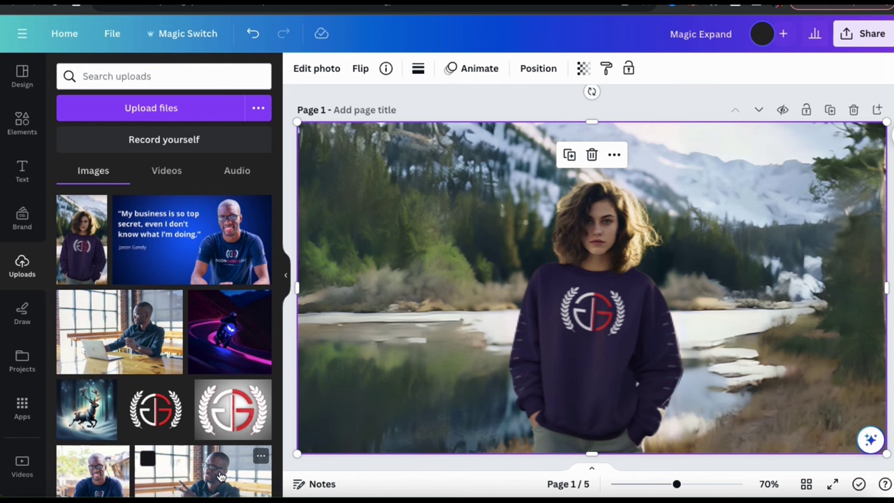
click(286, 401)
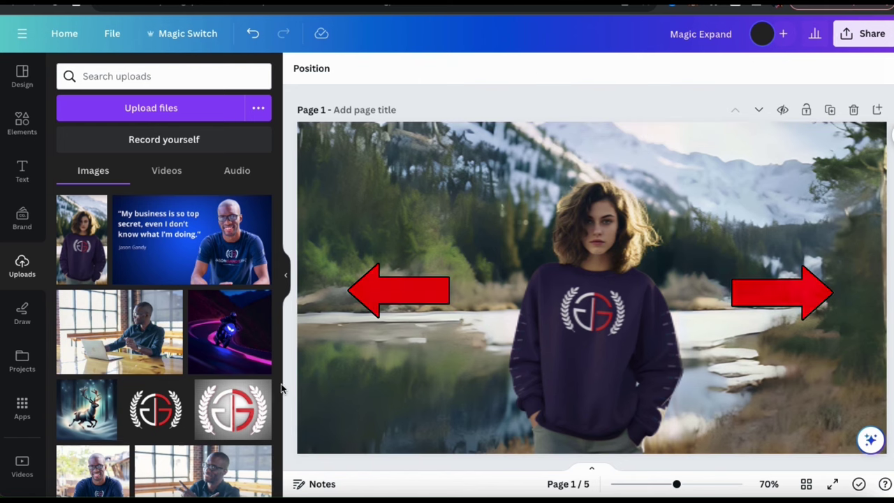
- Add a subheading over the expanded photo reading "Stay warm this winter with our new women's sweatshirt!"
click(22, 170)
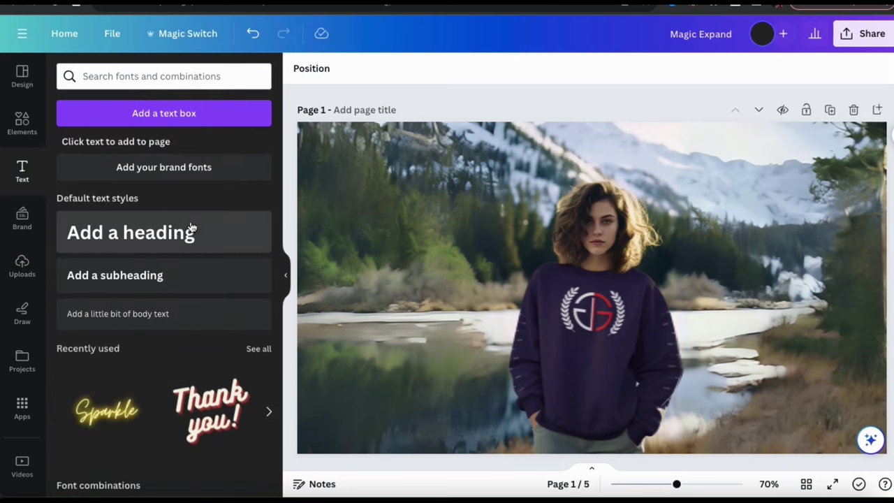
click(189, 279)
text(Stay warm this wint)
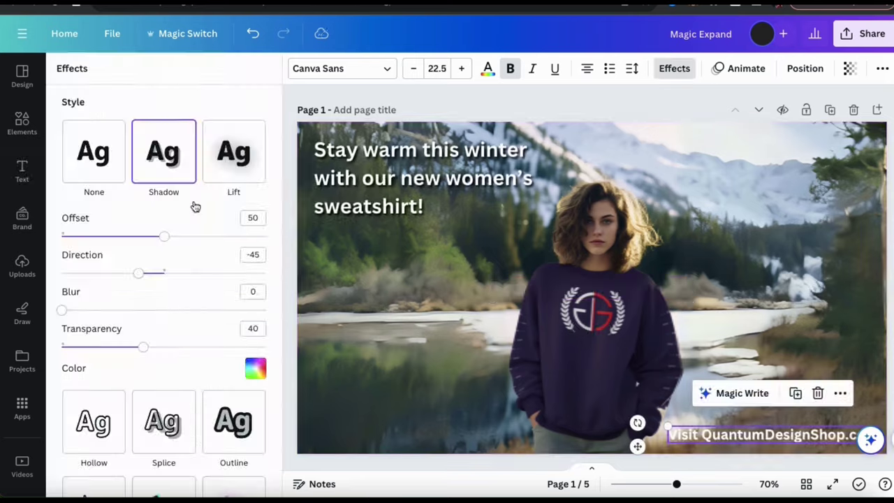
- Set the shadow of the "Visit QuantumDesignShop" text to black with transparency 100, blur 100 and offset 100
drag(146, 345, 265, 346)
click(255, 366)
click(84, 345)
drag(63, 309, 266, 309)
drag(206, 243, 265, 236)
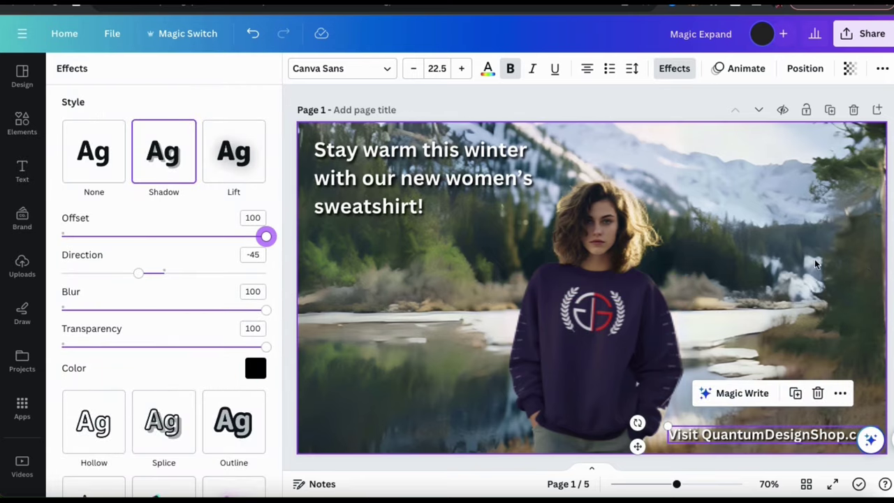